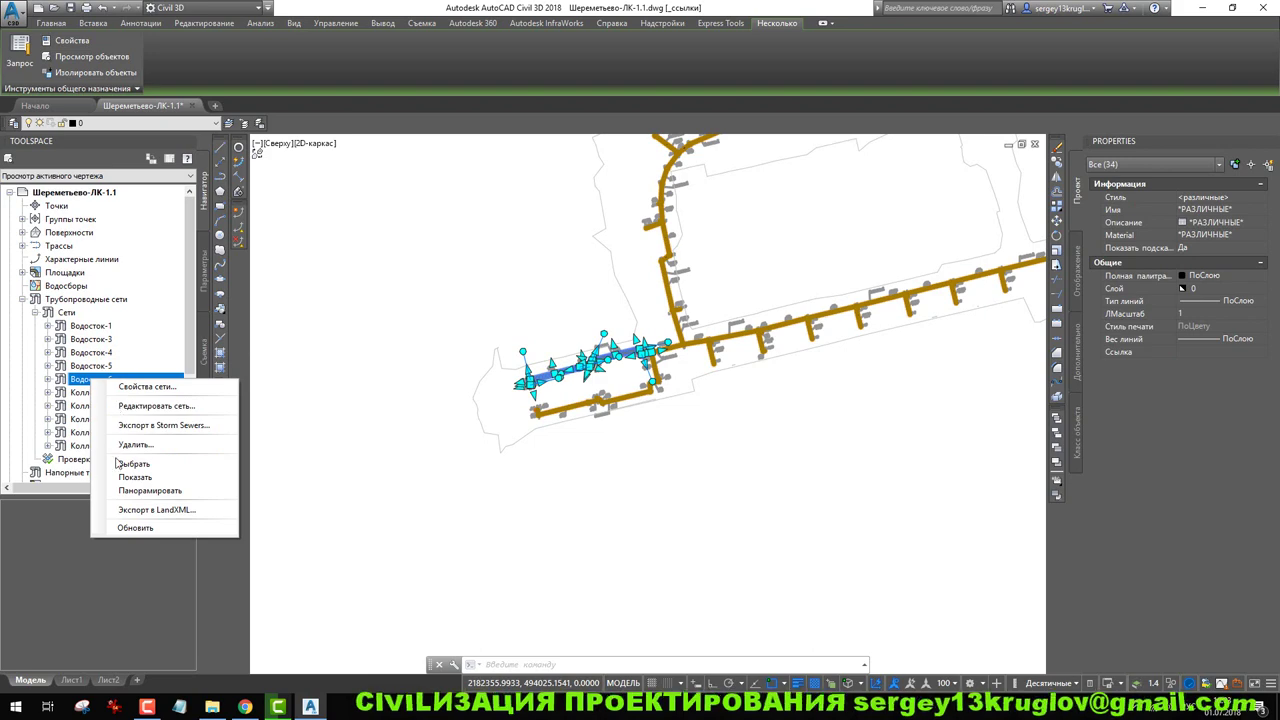
Select all parts of the Водосток-6 pipe network and inspect them in 3D in the Object Viewer.
left_click(119, 463)
right_click(425, 411)
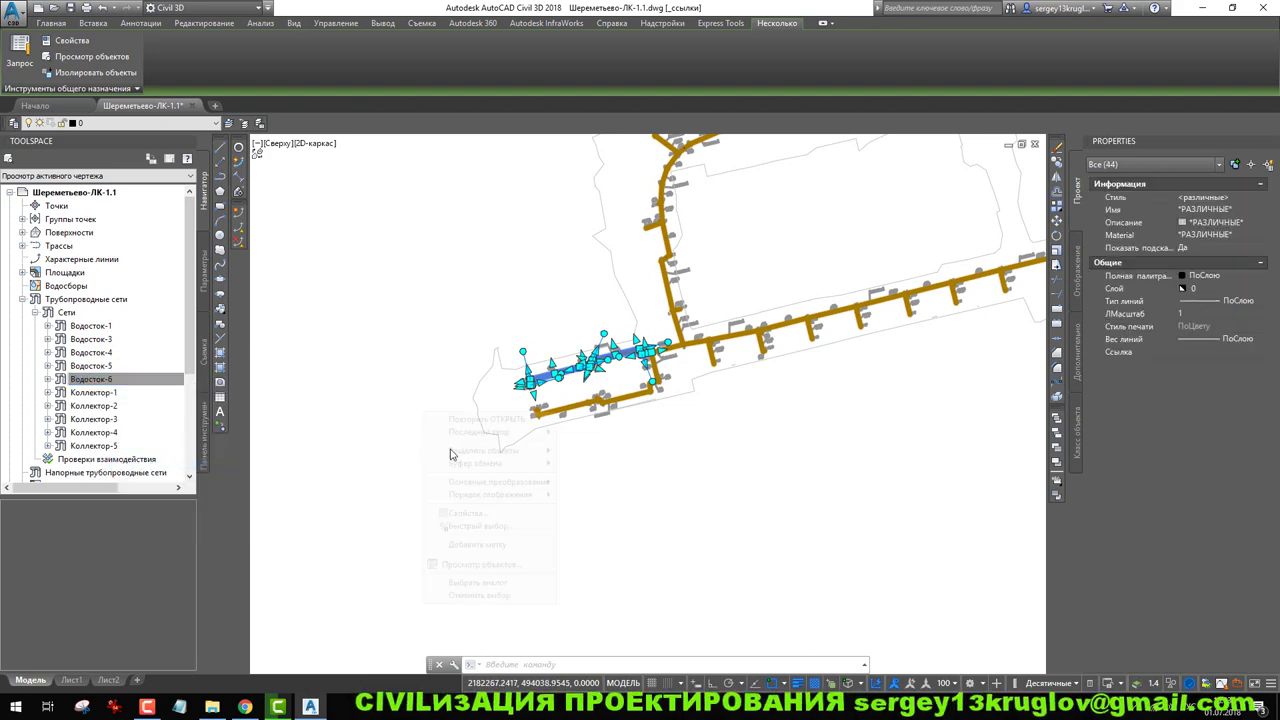
left_click(511, 566)
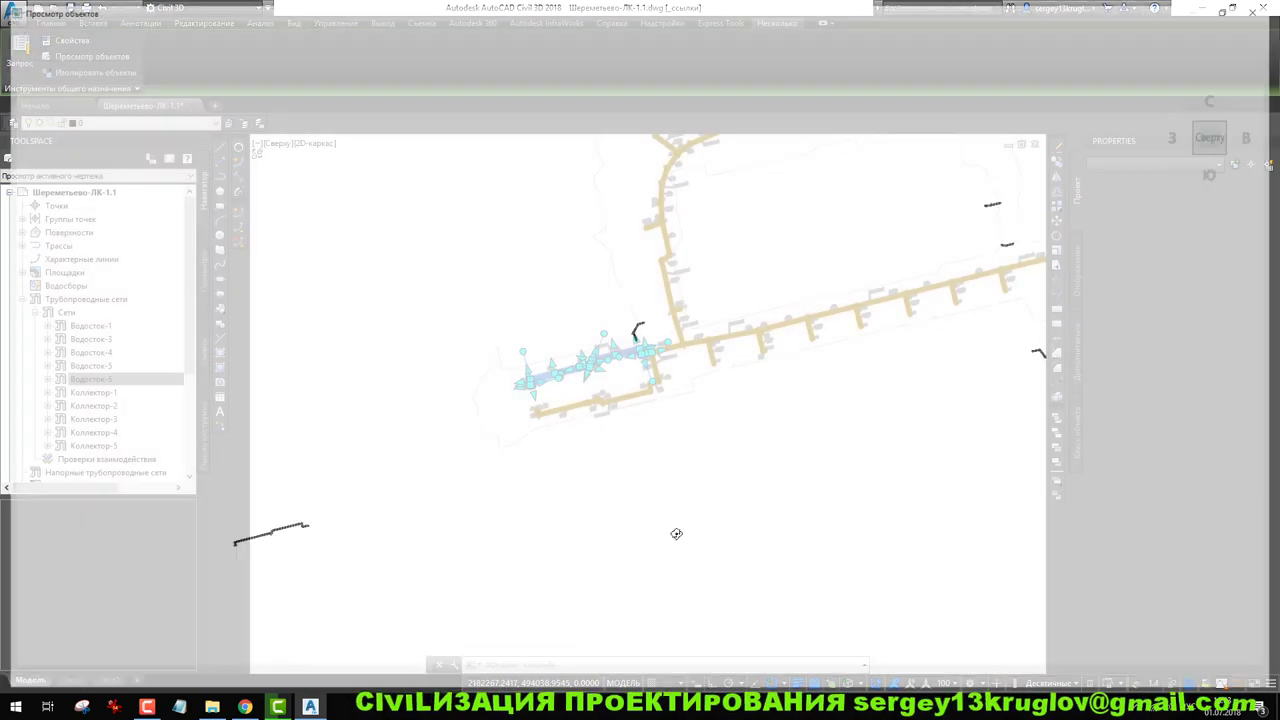
scroll(621, 312, "up", 6)
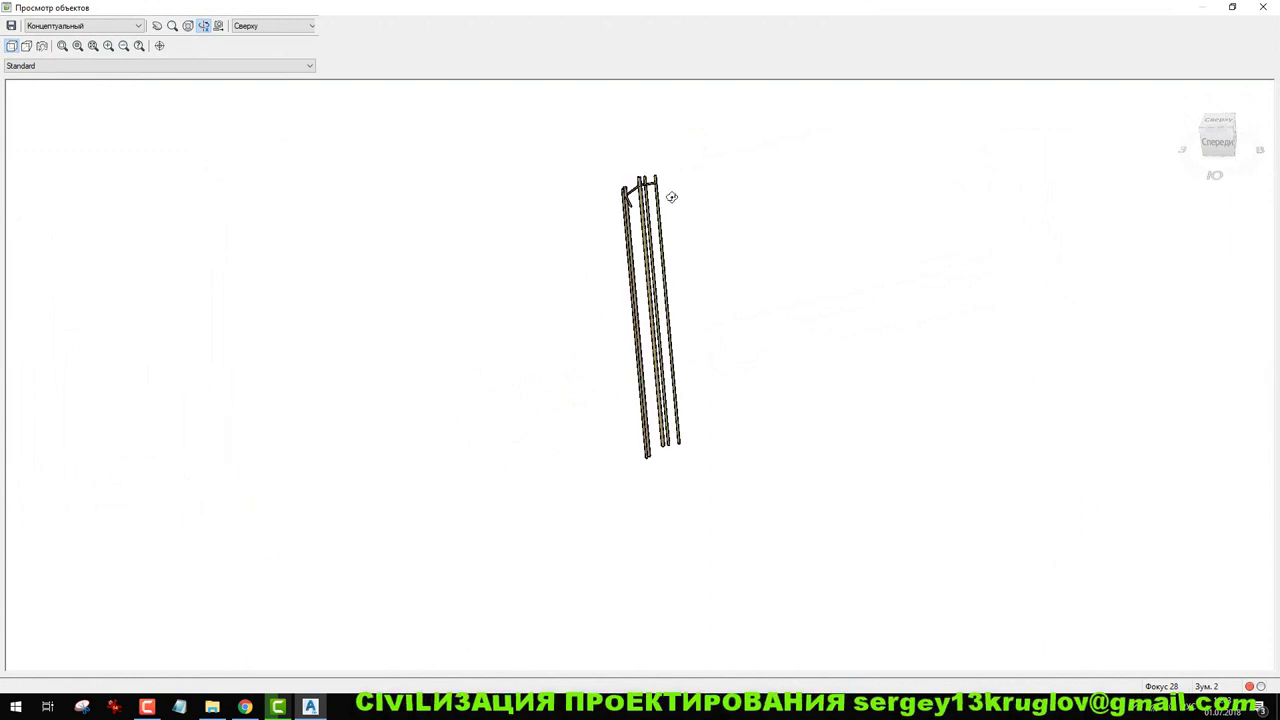
scroll(655, 391, "down", 5)
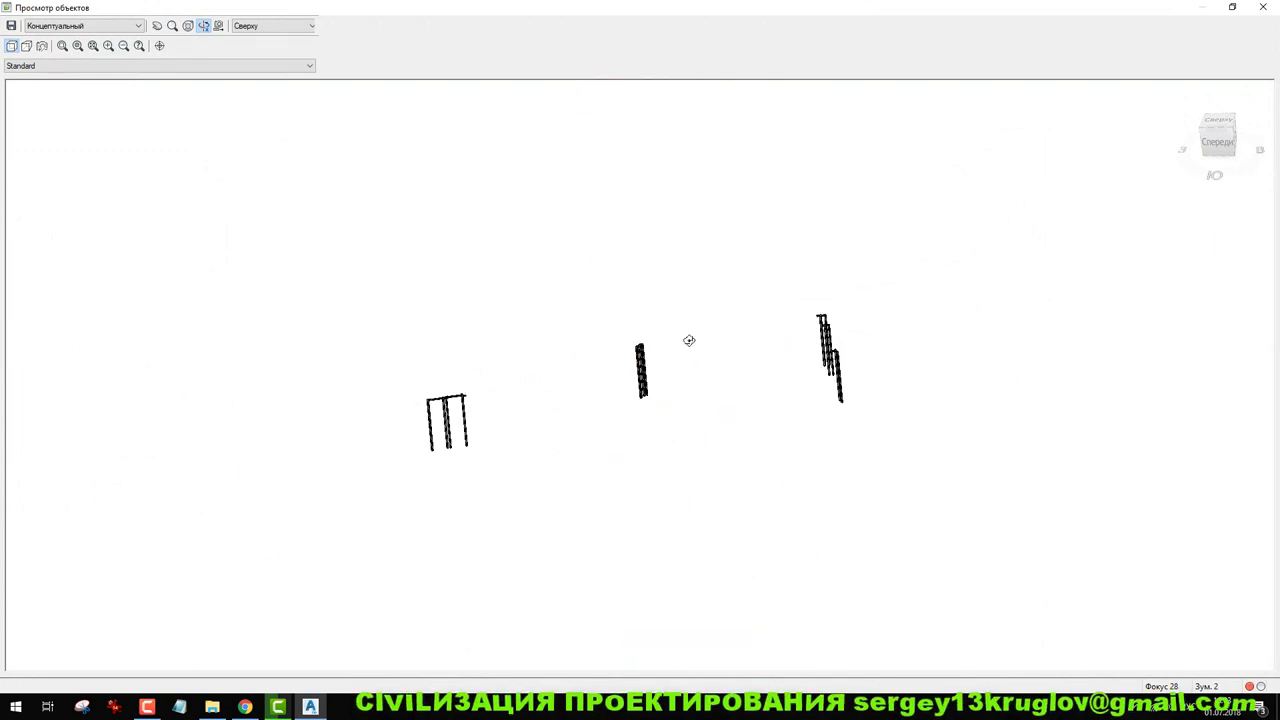
left_click(1263, 7)
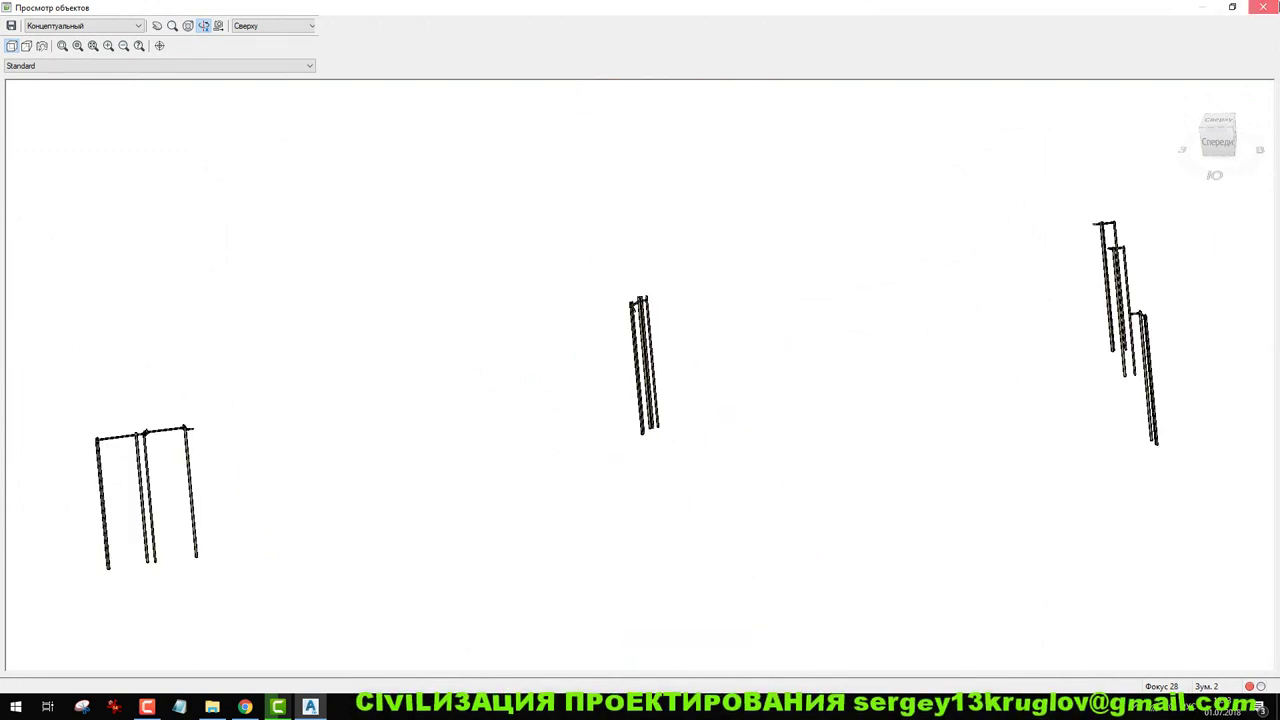
Examine the overall network plan and the pipe diameter and length labels around wells 31 to 35.
scroll(716, 331, "up", 5)
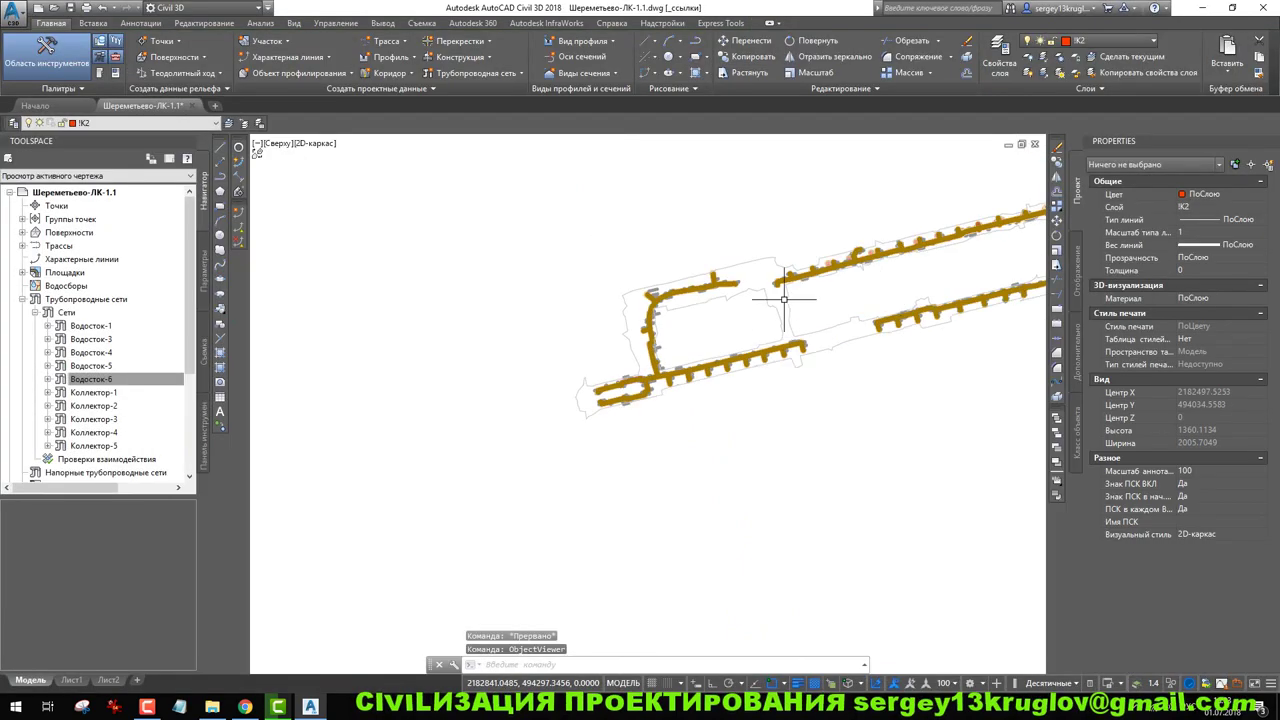
scroll(543, 429, "down", 4)
scroll(760, 262, "up", 10)
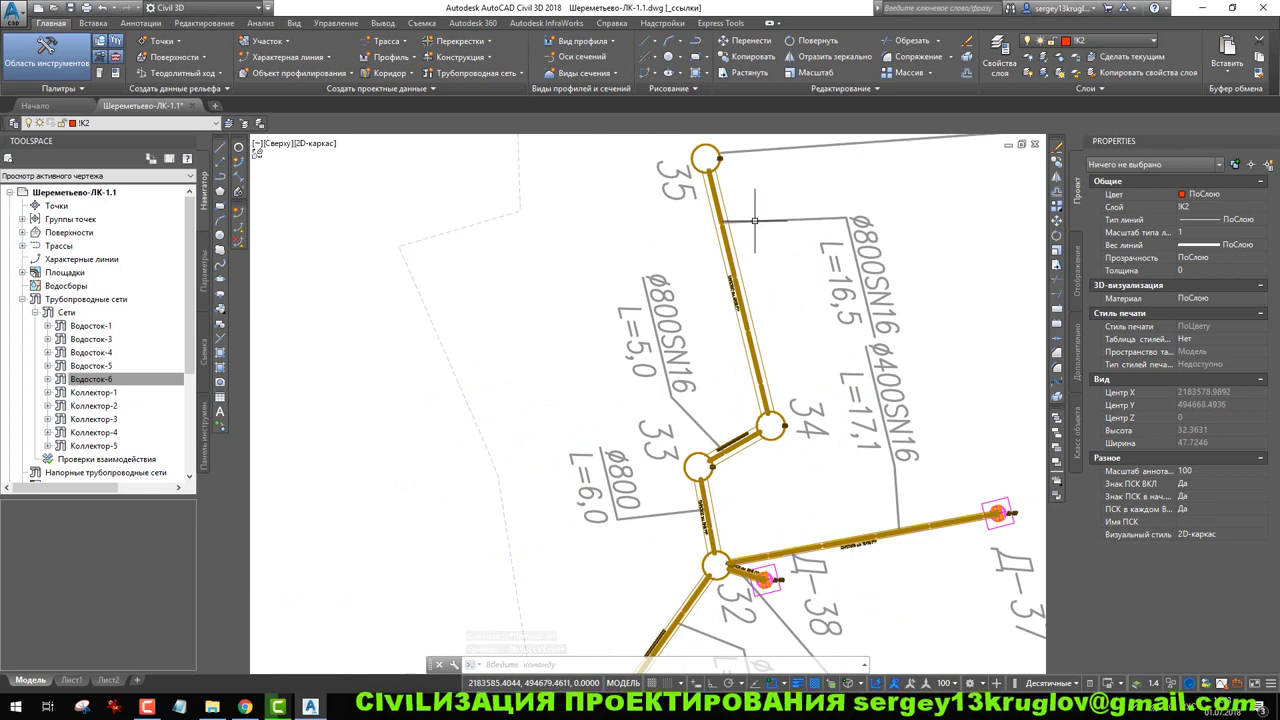
scroll(878, 240, "up", 4)
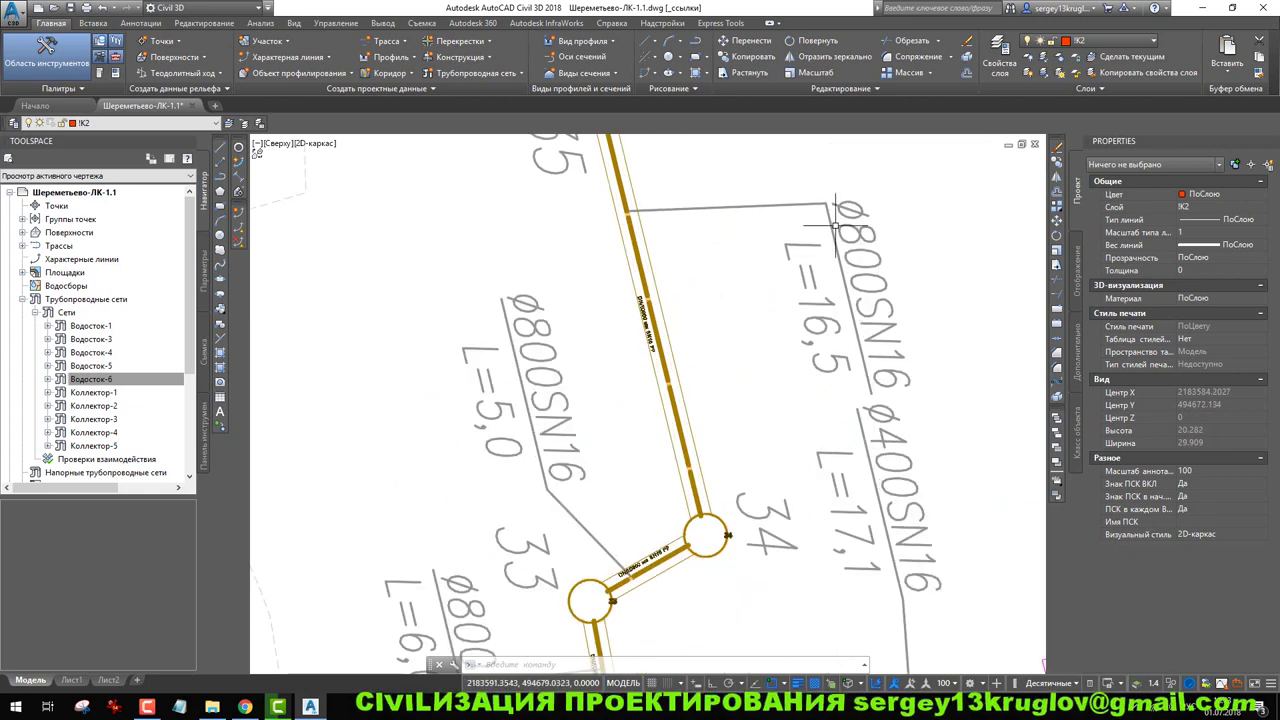
scroll(839, 236, "down", 4)
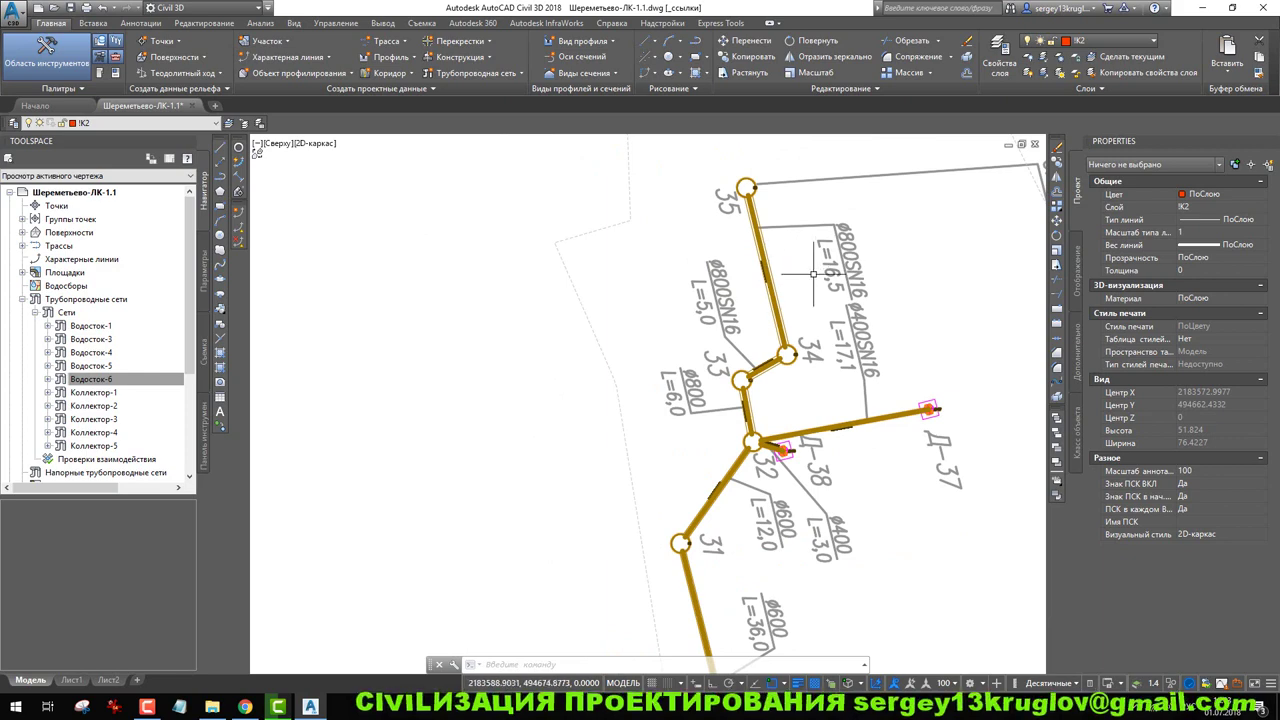
scroll(819, 268, "down", 2)
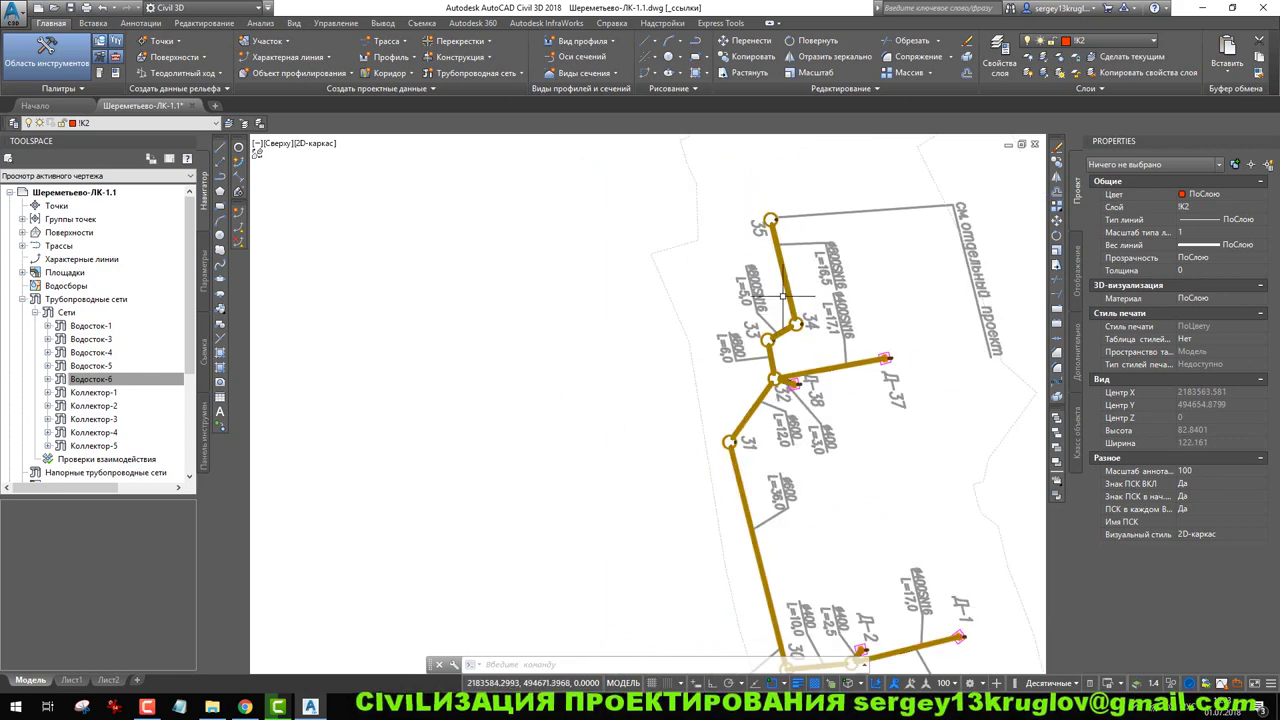
scroll(795, 285, "down", 2)
scroll(790, 290, "down", 1)
scroll(790, 295, "up", 3)
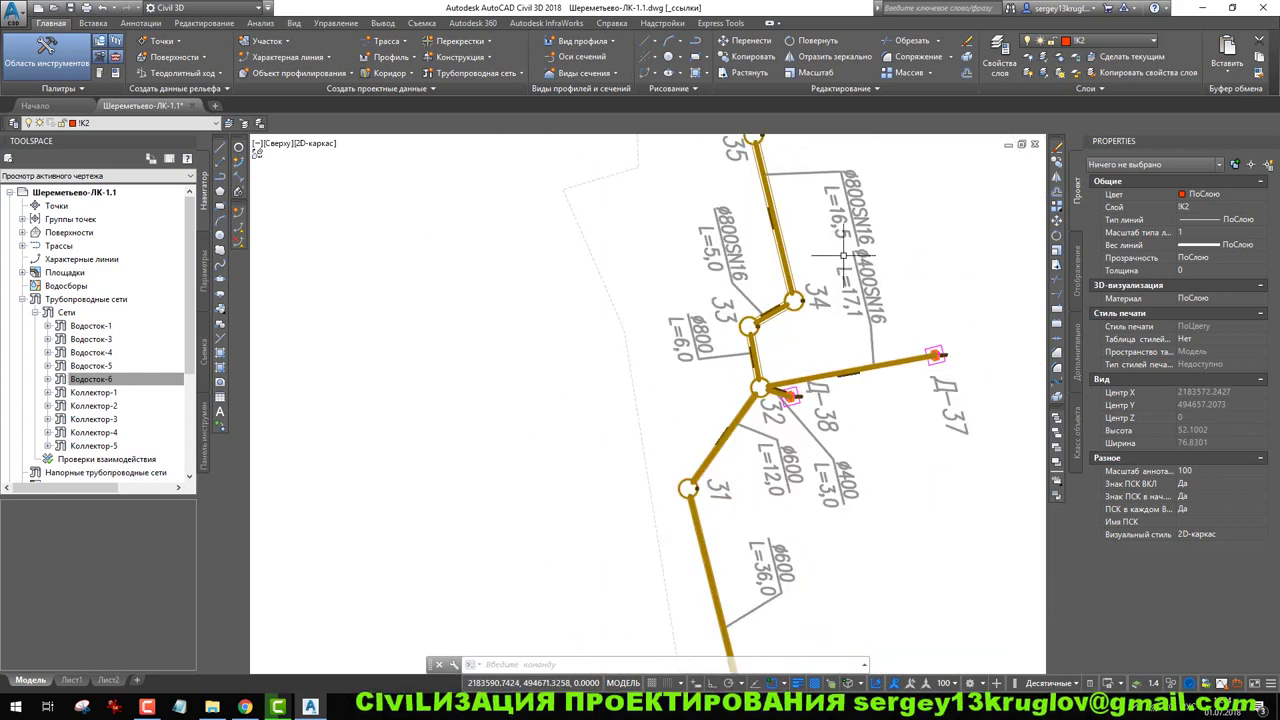
scroll(788, 313, "down", 3)
scroll(788, 313, "down", 5)
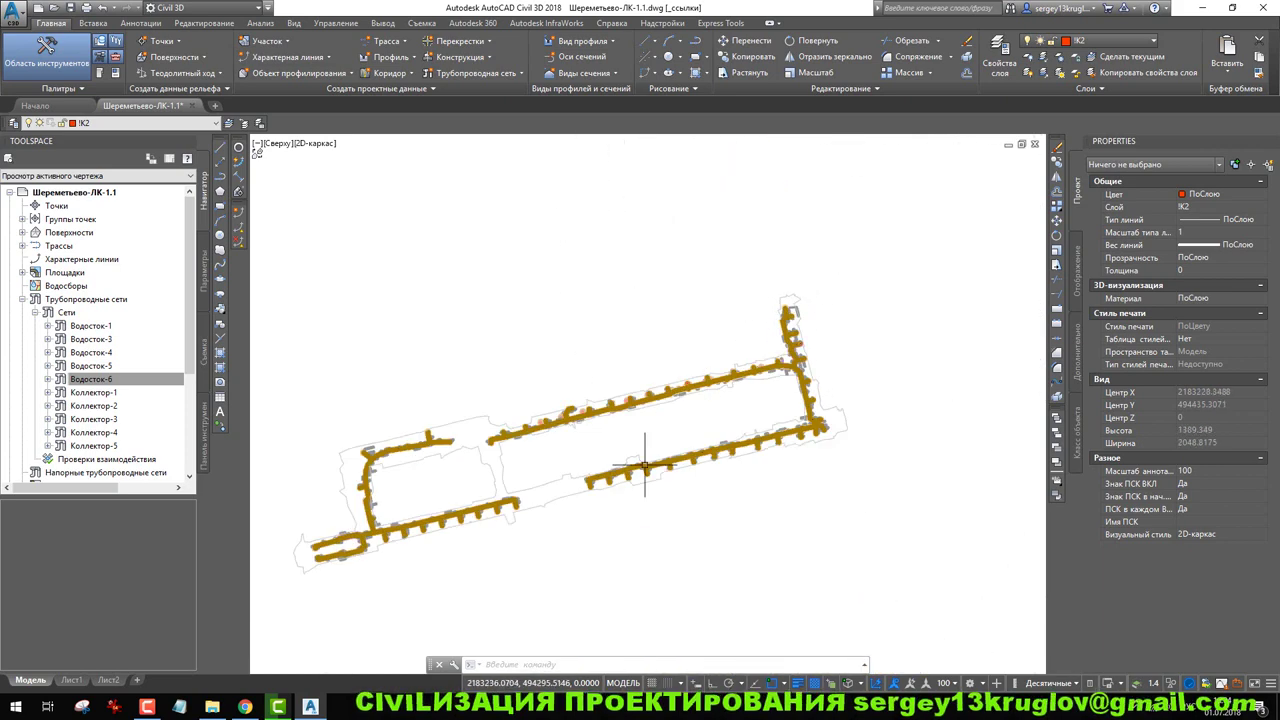
Examine the Коллектор-4 run around well 3, including its thermal insulation section and the pipe labels.
scroll(621, 503, "up", 1)
scroll(667, 417, "up", 1)
scroll(637, 421, "up", 3)
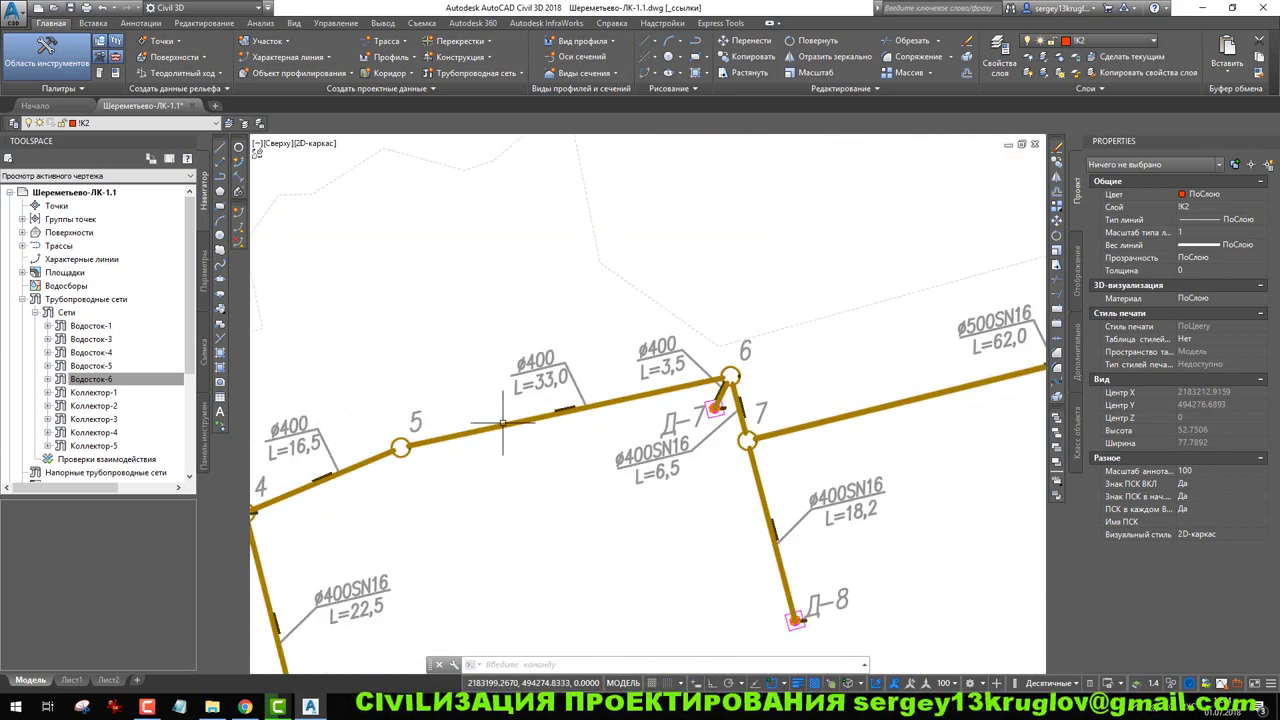
middle_click_drag(503, 423, 739, 329)
middle_click_drag(395, 411, 663, 357)
scroll(540, 425, "up", 5)
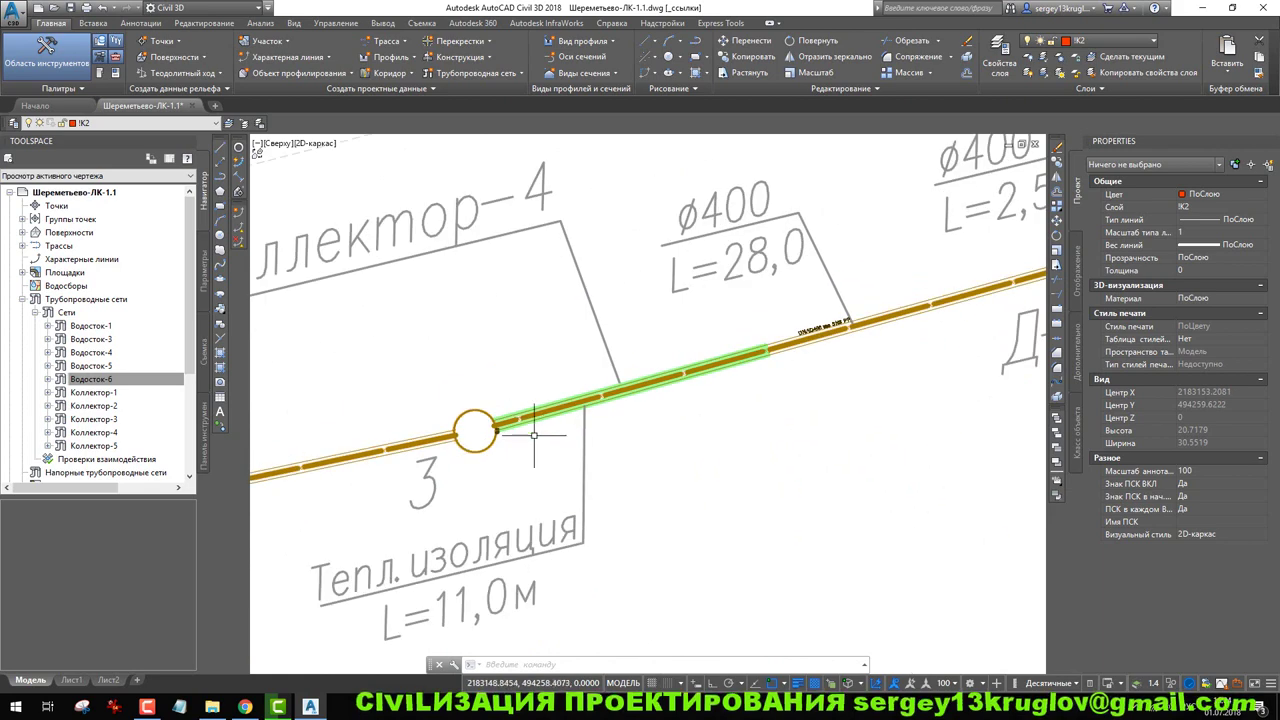
scroll(578, 410, "down", 3)
scroll(560, 408, "up", 5)
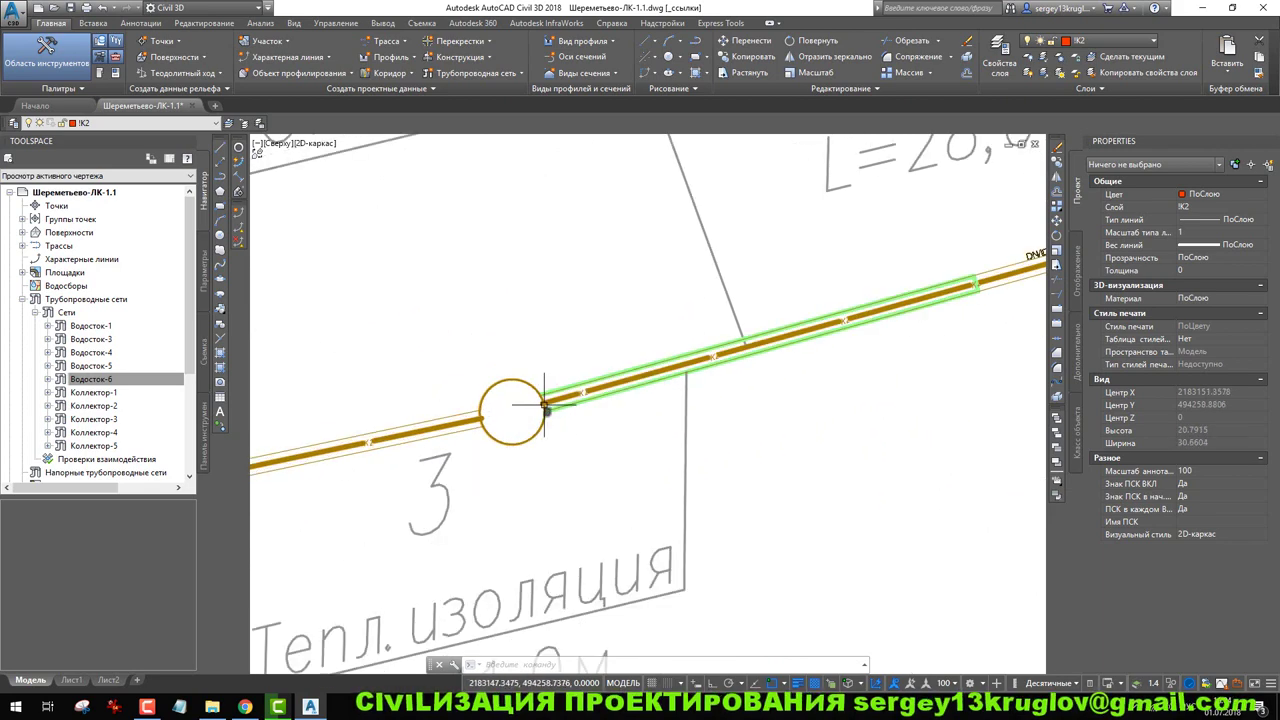
scroll(545, 405, "down", 5)
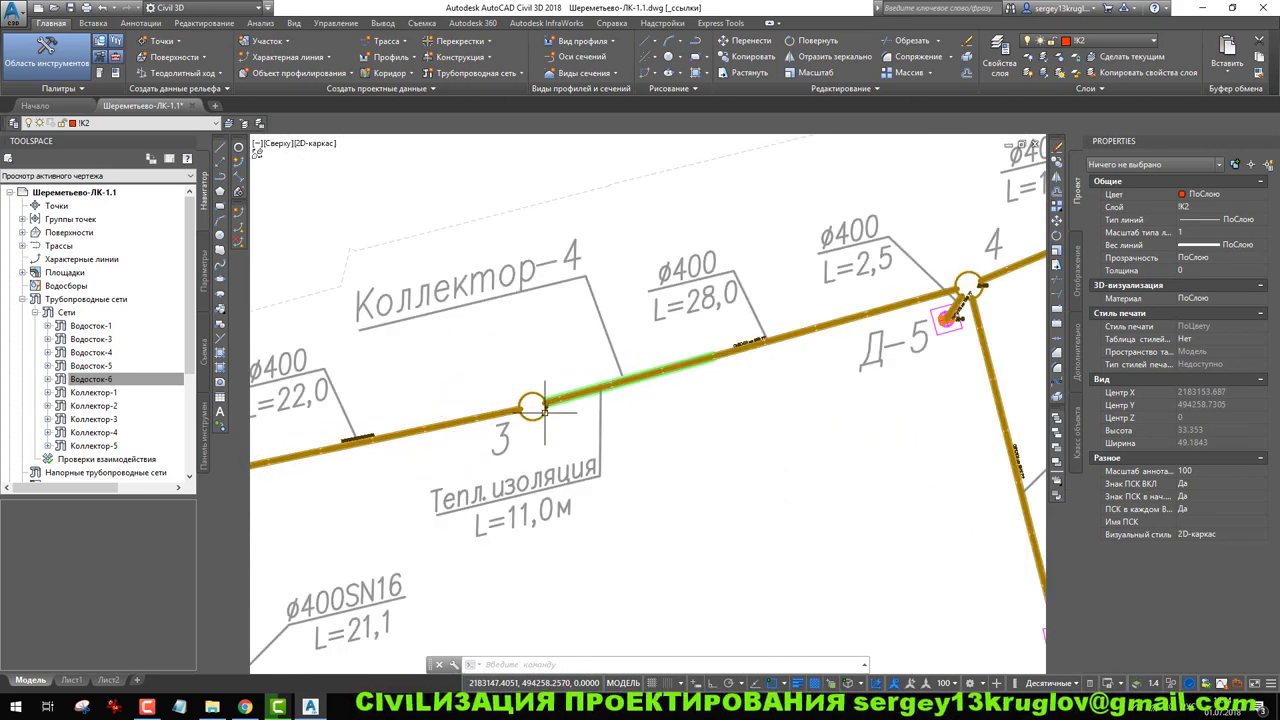
middle_click_drag(527, 395, 633, 409)
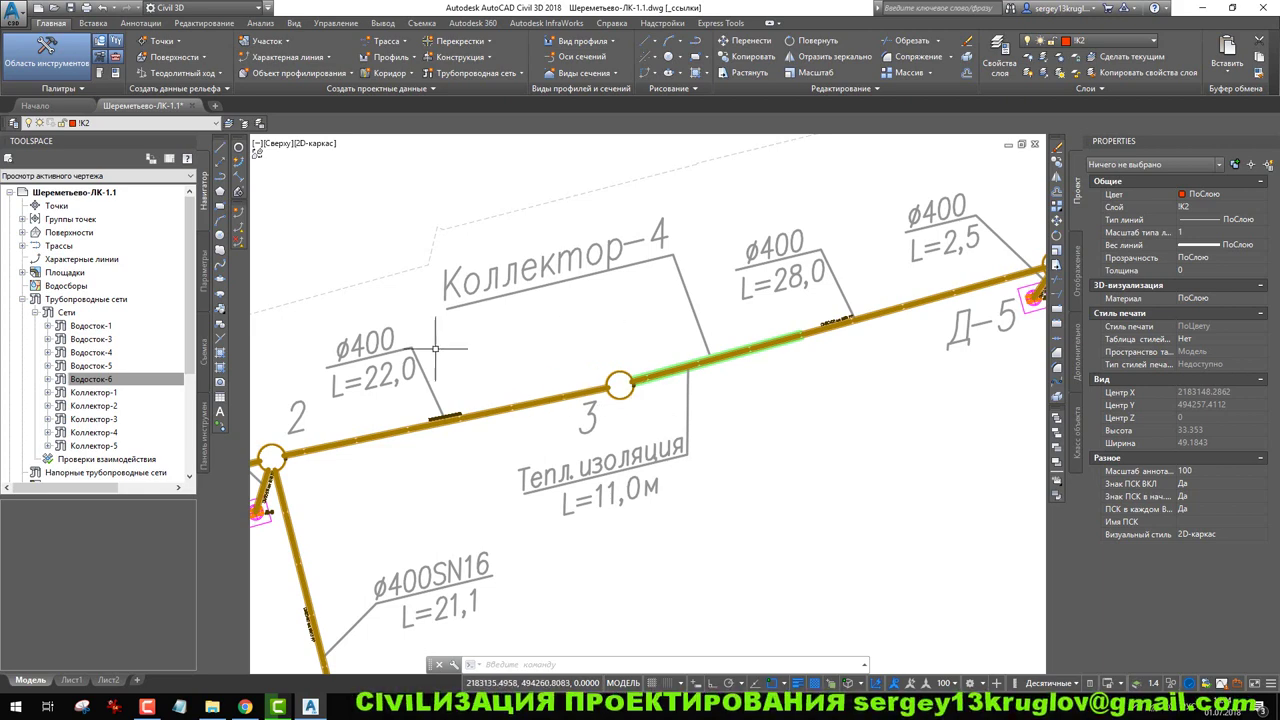
scroll(690, 340, "down", 1)
scroll(762, 362, "up", 6)
scroll(745, 355, "down", 5)
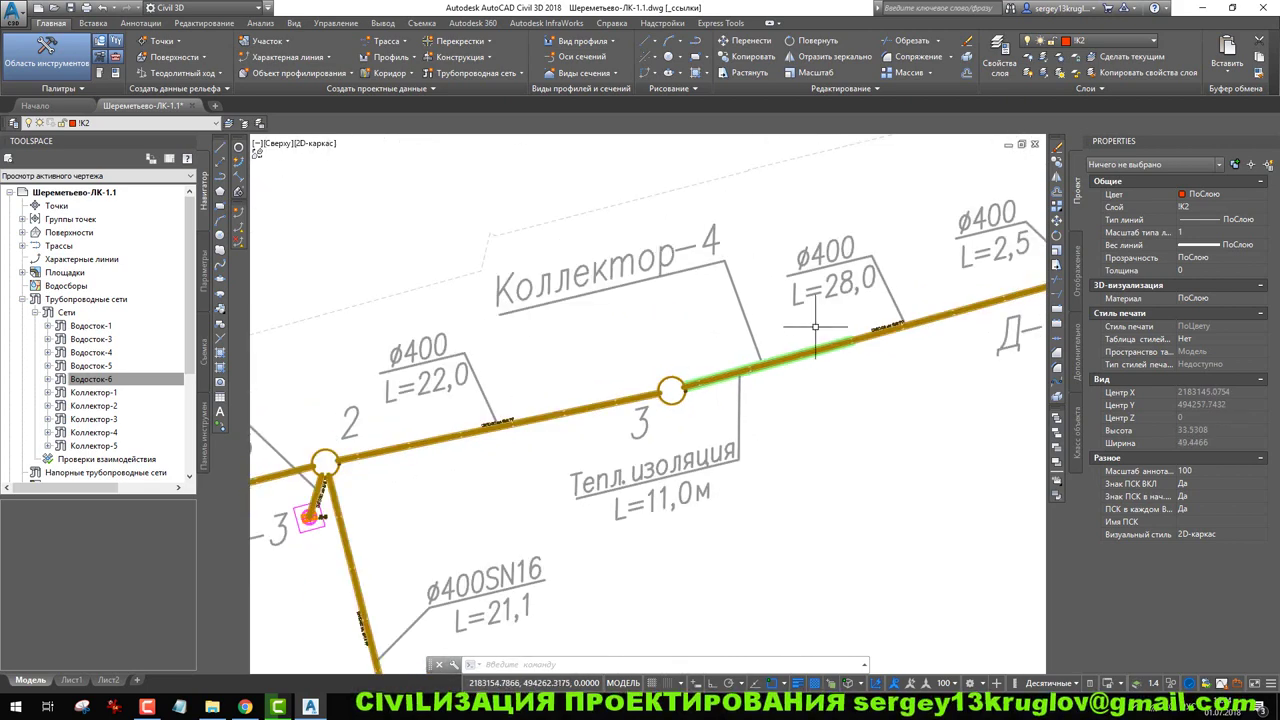
scroll(690, 360, "down", 1)
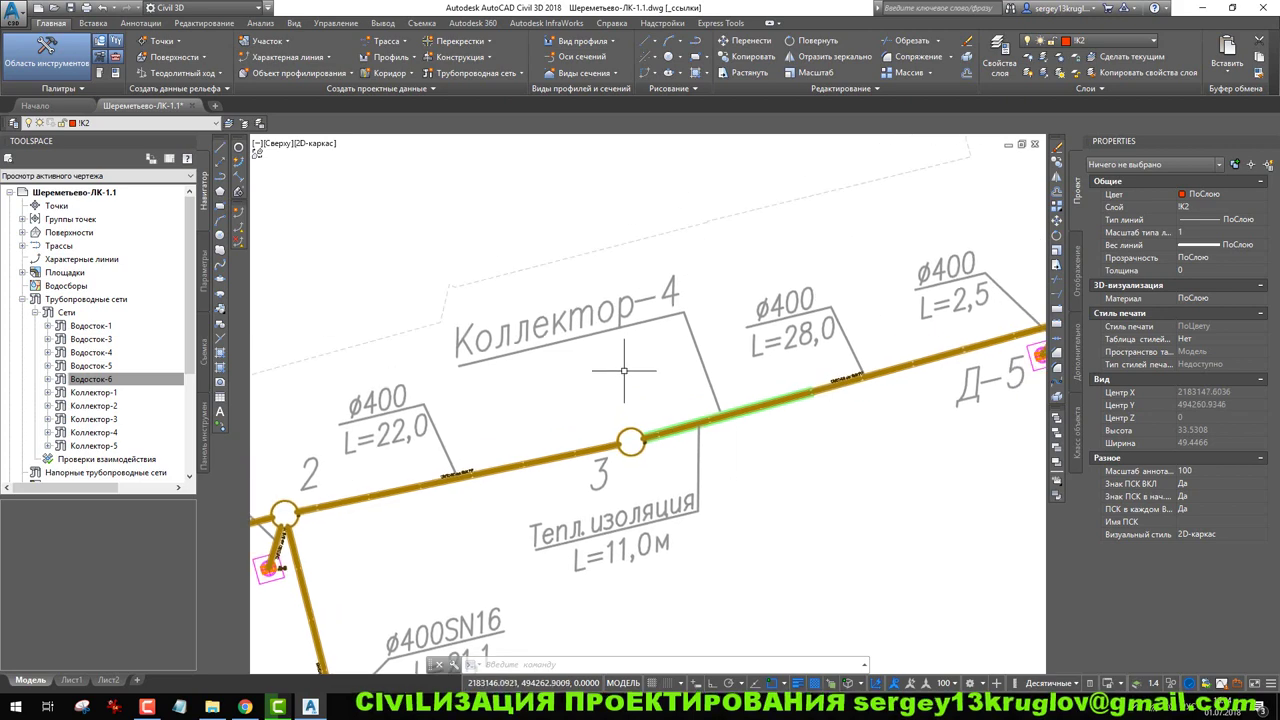
scroll(622, 367, "down", 1)
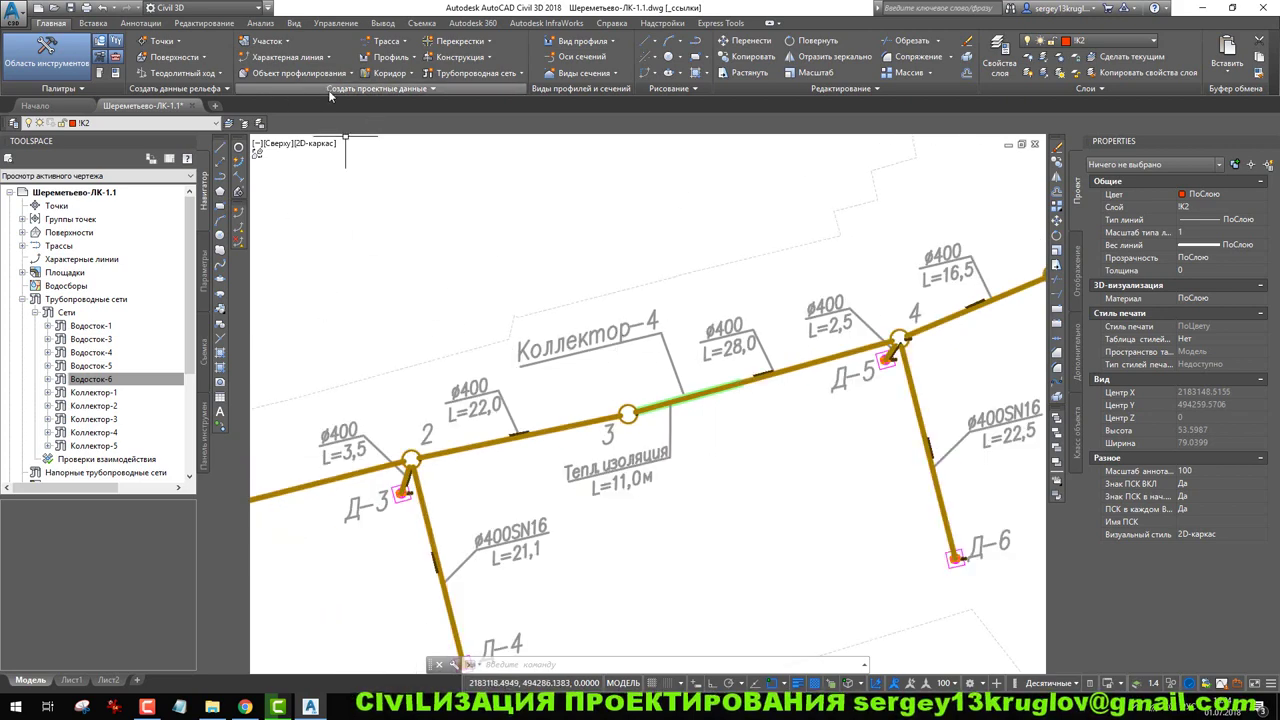
Open the ГОСТ 8894-86 Трубы стеклянные family from the pipe catalog for modification in Part Builder.
left_click(334, 92)
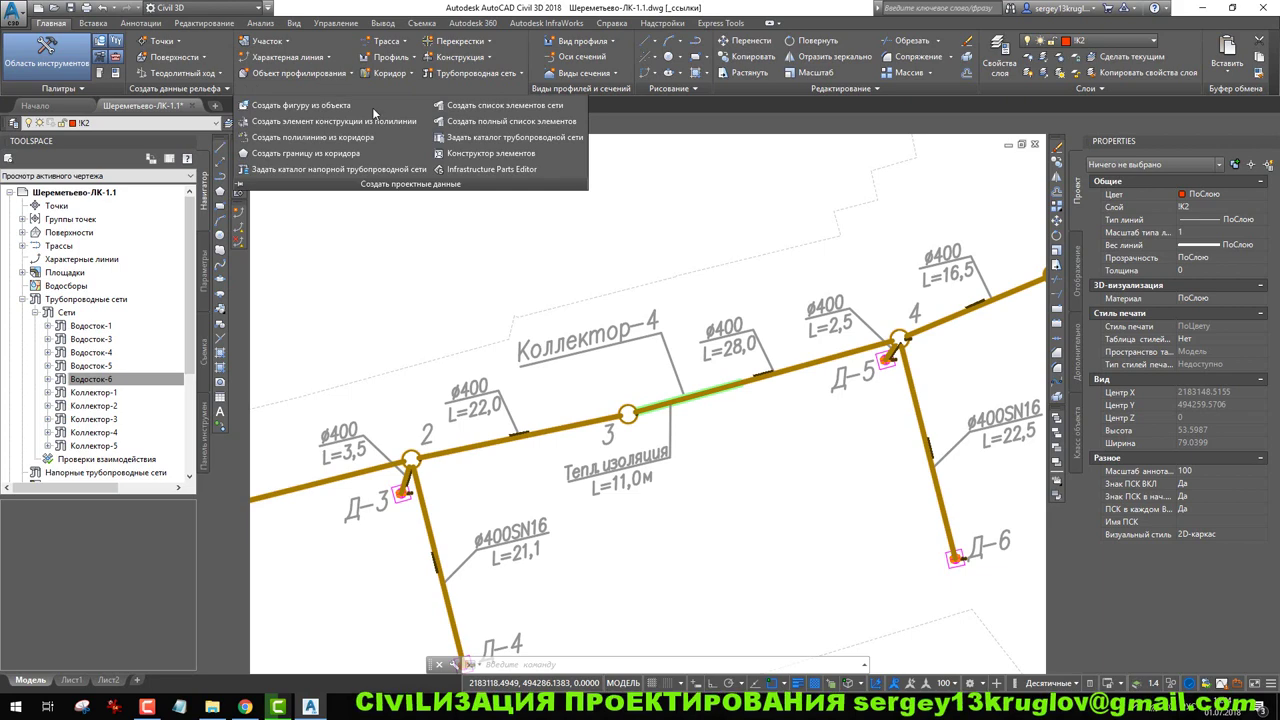
left_click(520, 136)
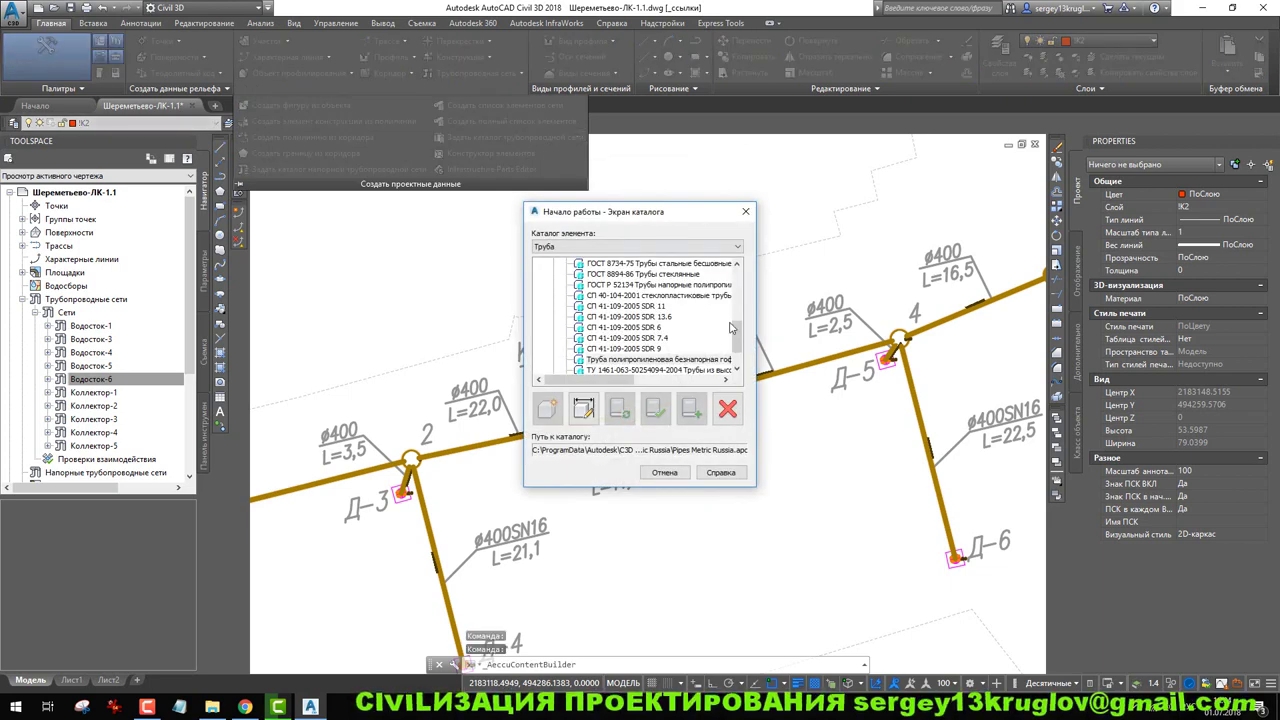
mouse_move(640, 211)
left_mouse_down()
mouse_move(257, 206)
mouse_move(472, 139)
left_mouse_up()
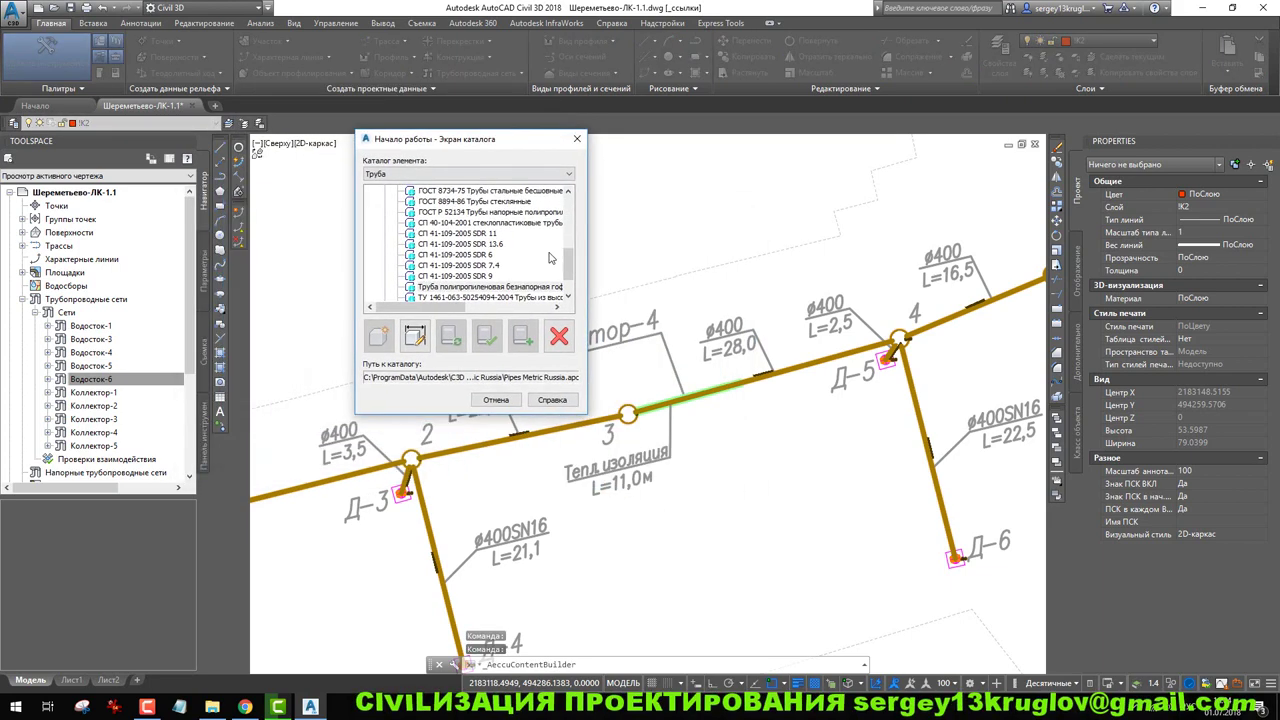
scroll(570, 265, "down", 1)
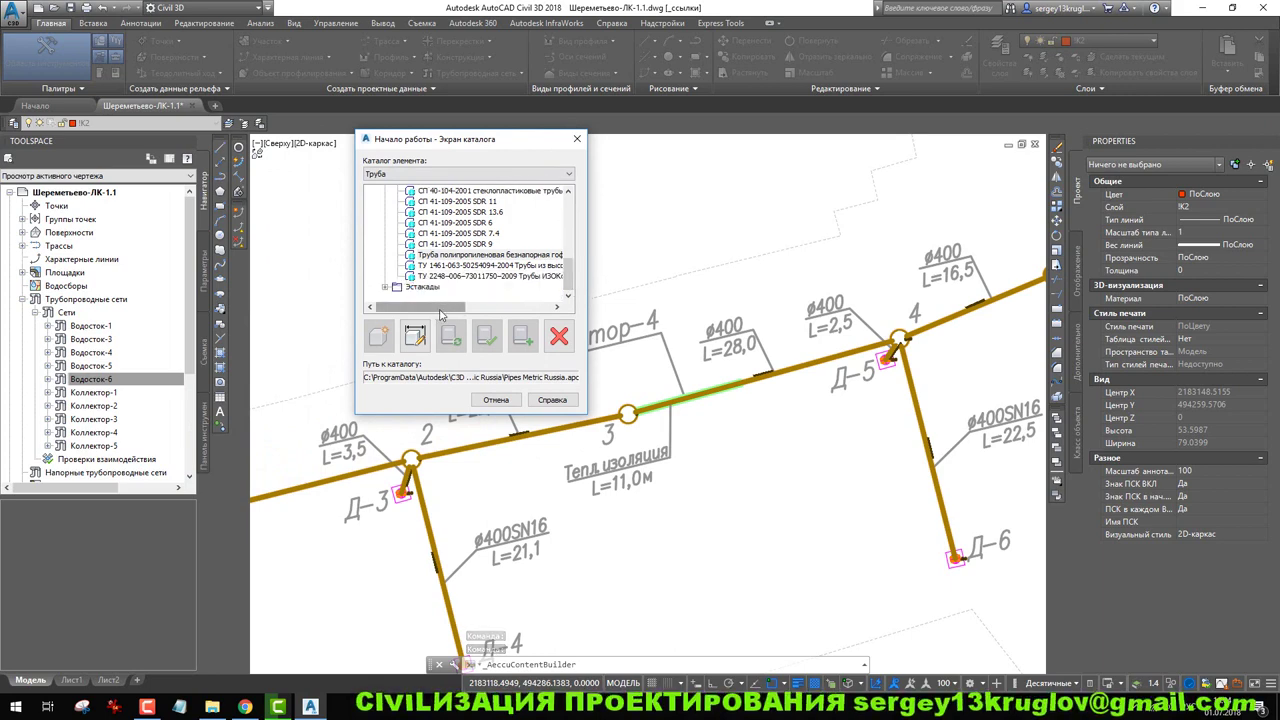
scroll(465, 268, "up", 1)
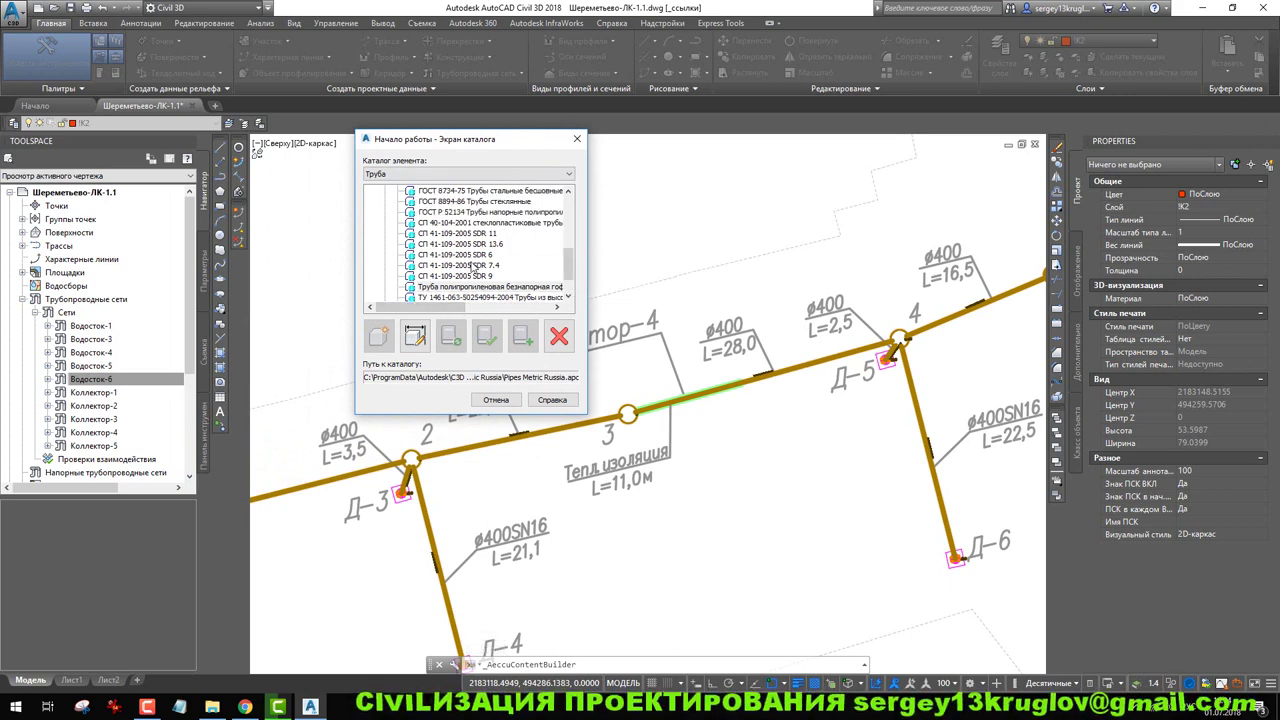
left_click(492, 203)
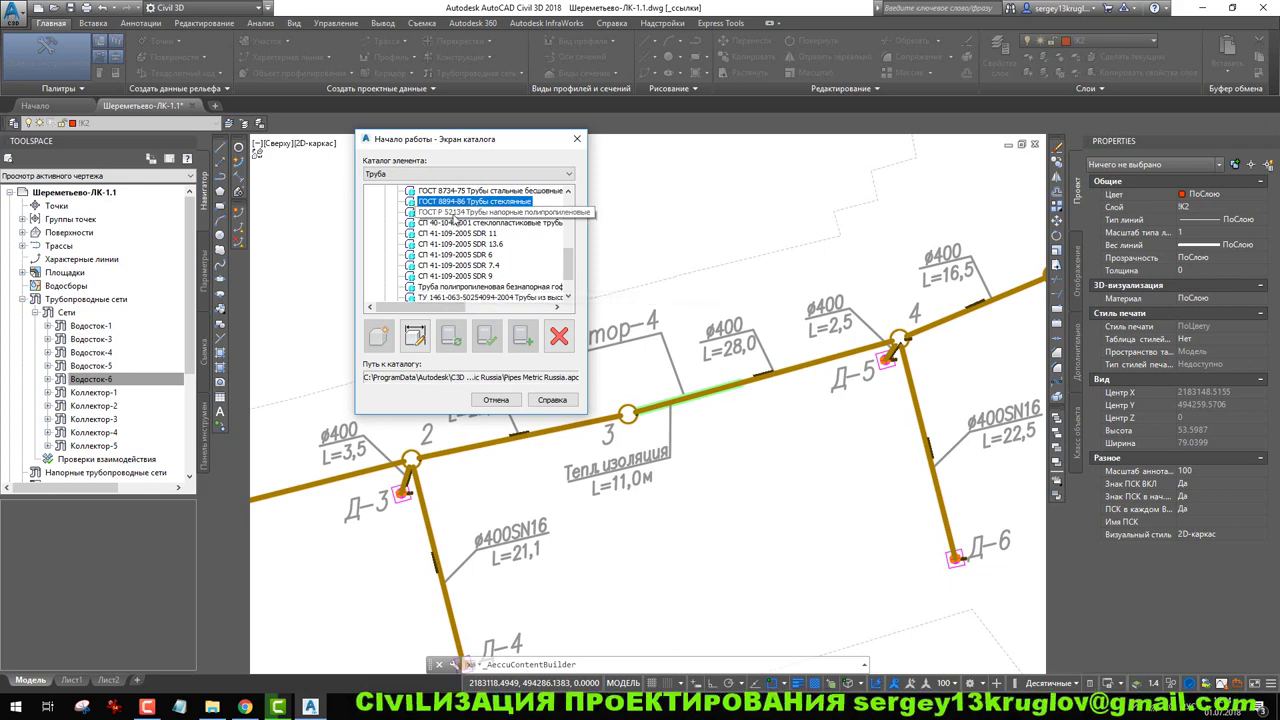
left_click(414, 338)
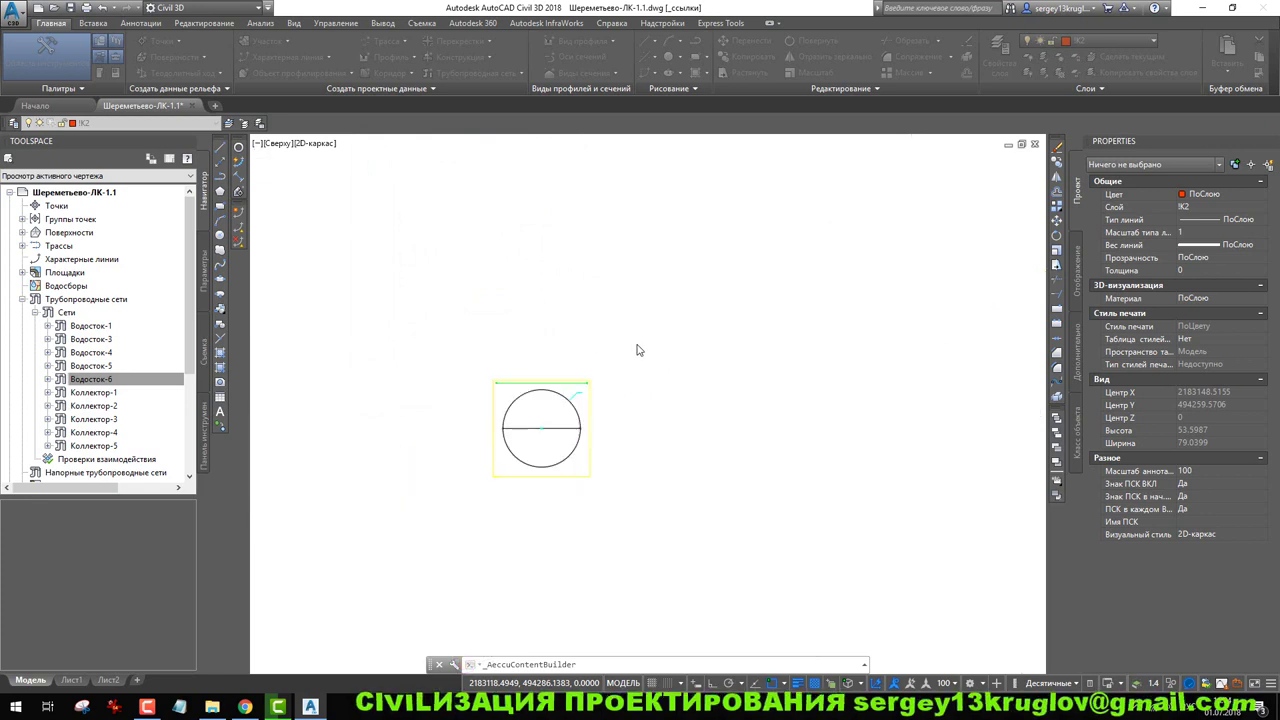
left_click(716, 381)
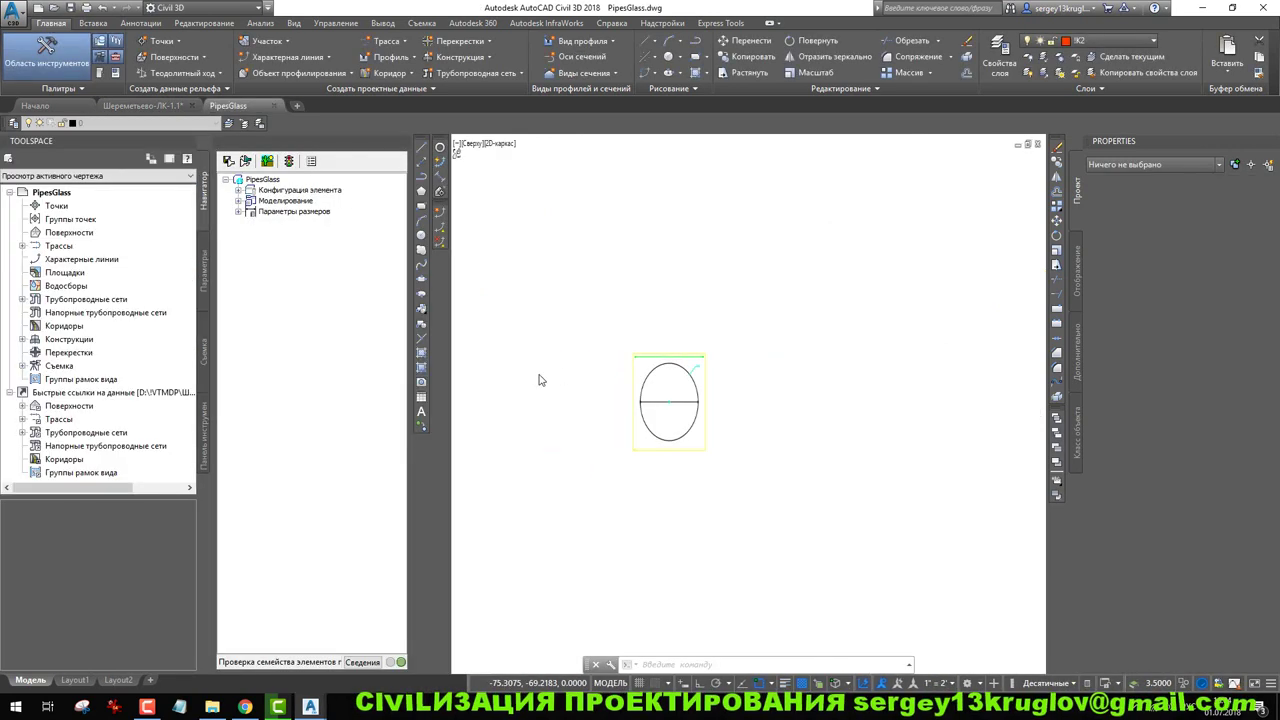
Rename the glass pipe part in the part configuration as Теплоизоляция.
left_click(240, 190)
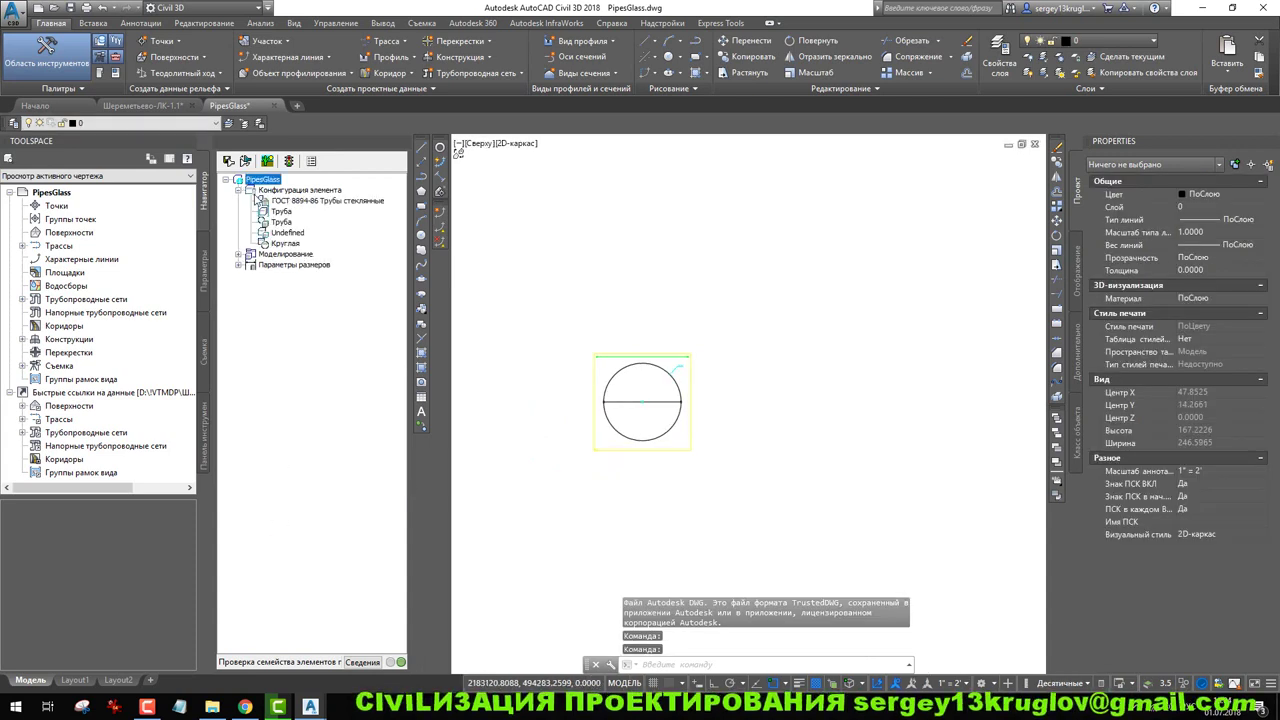
left_click(320, 201)
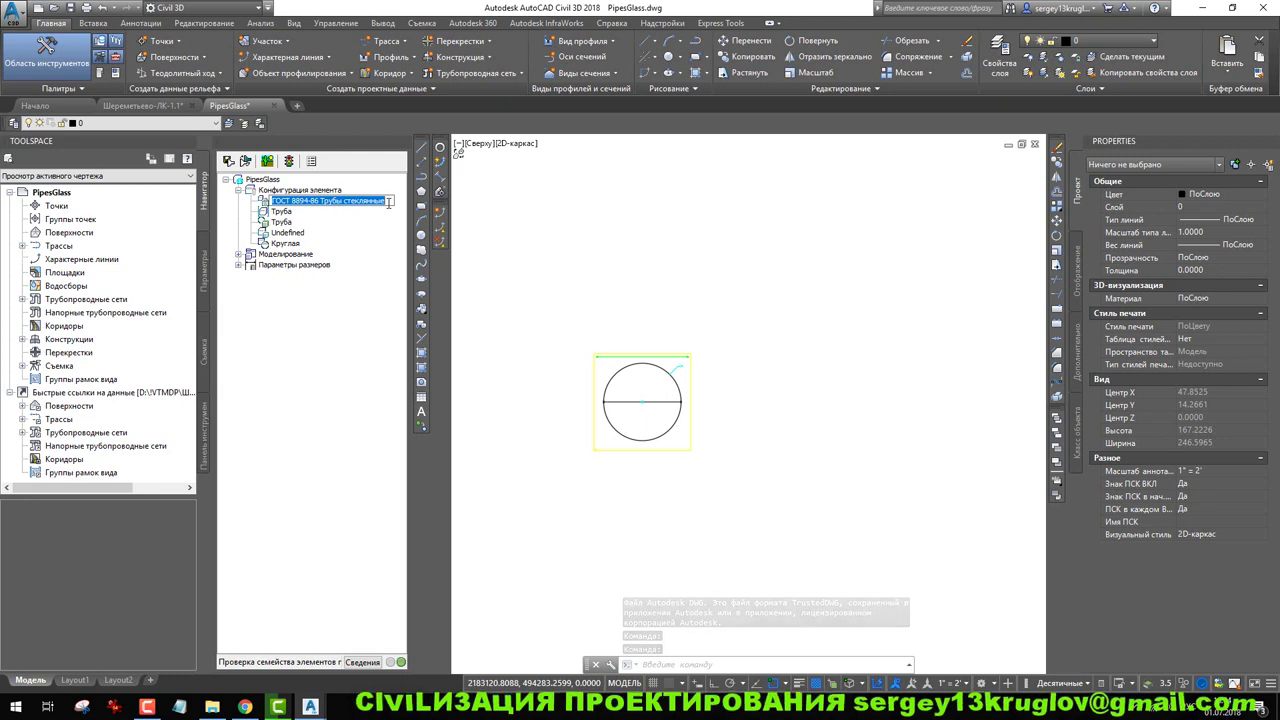
type("Теплоизоляция")
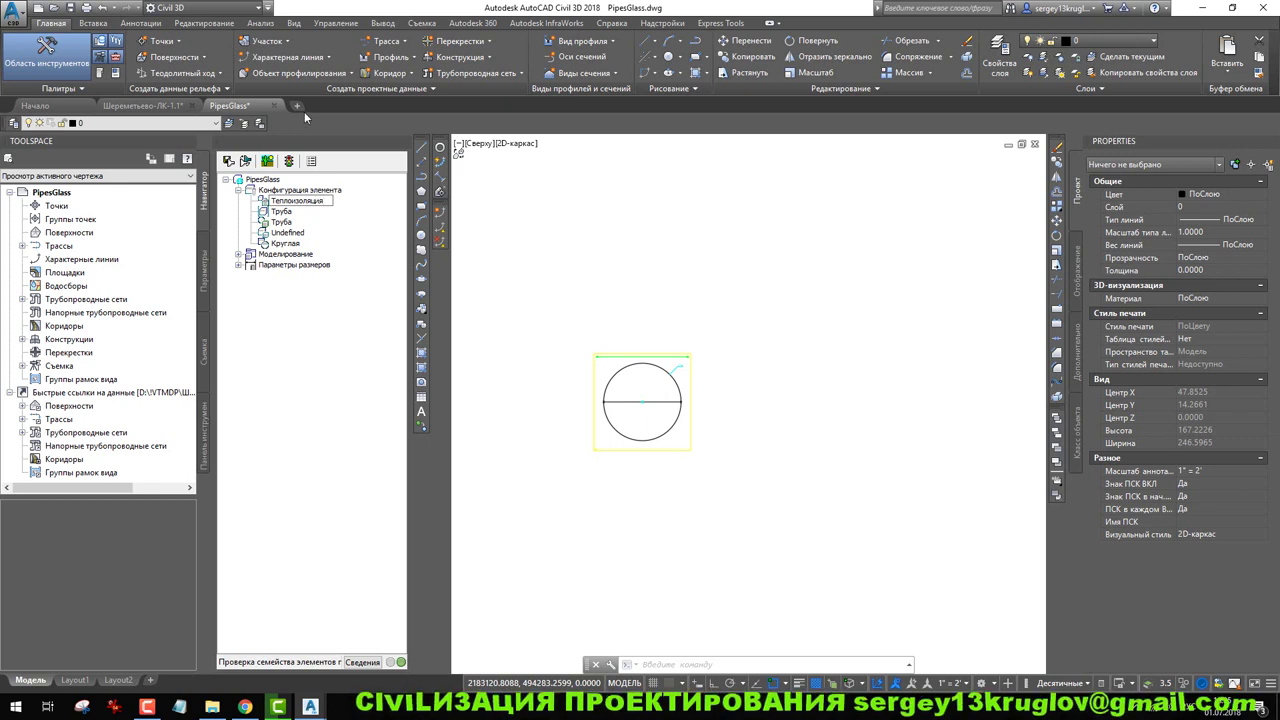
left_click(321, 203)
left_click(311, 364)
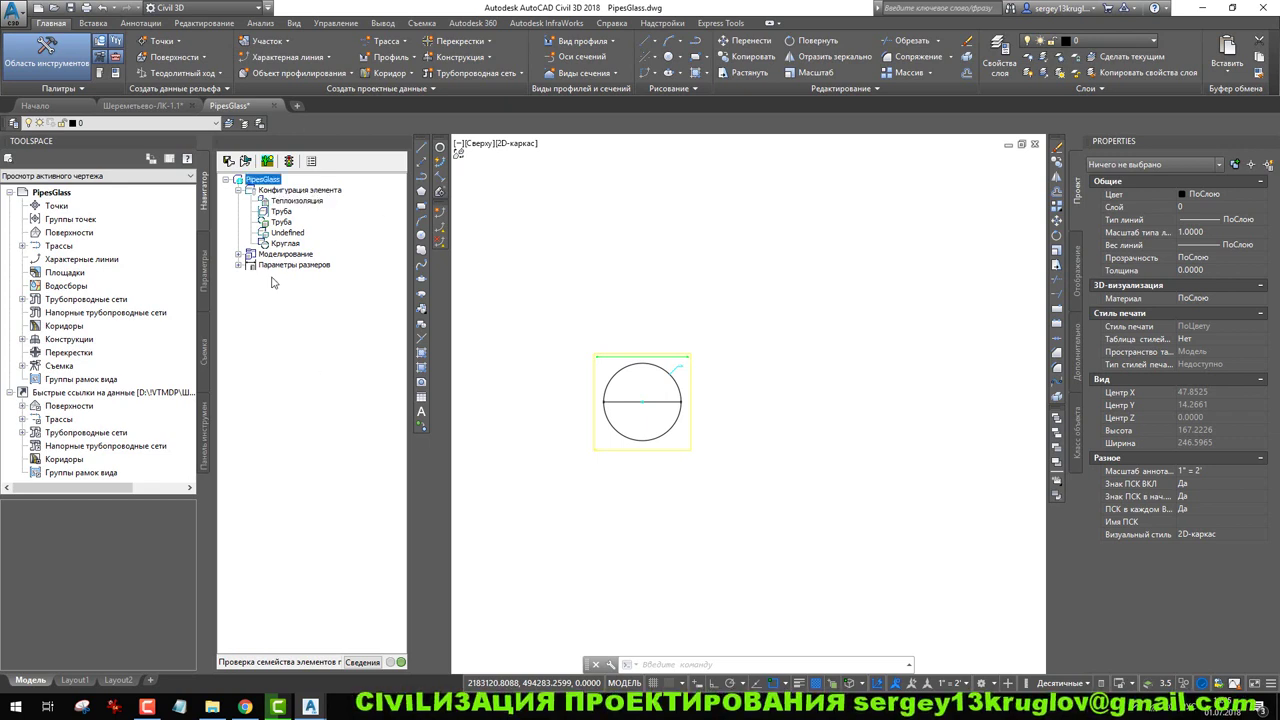
Open the value table of the glass pipe's size parameters for editing.
left_click(240, 265)
right_click(289, 266)
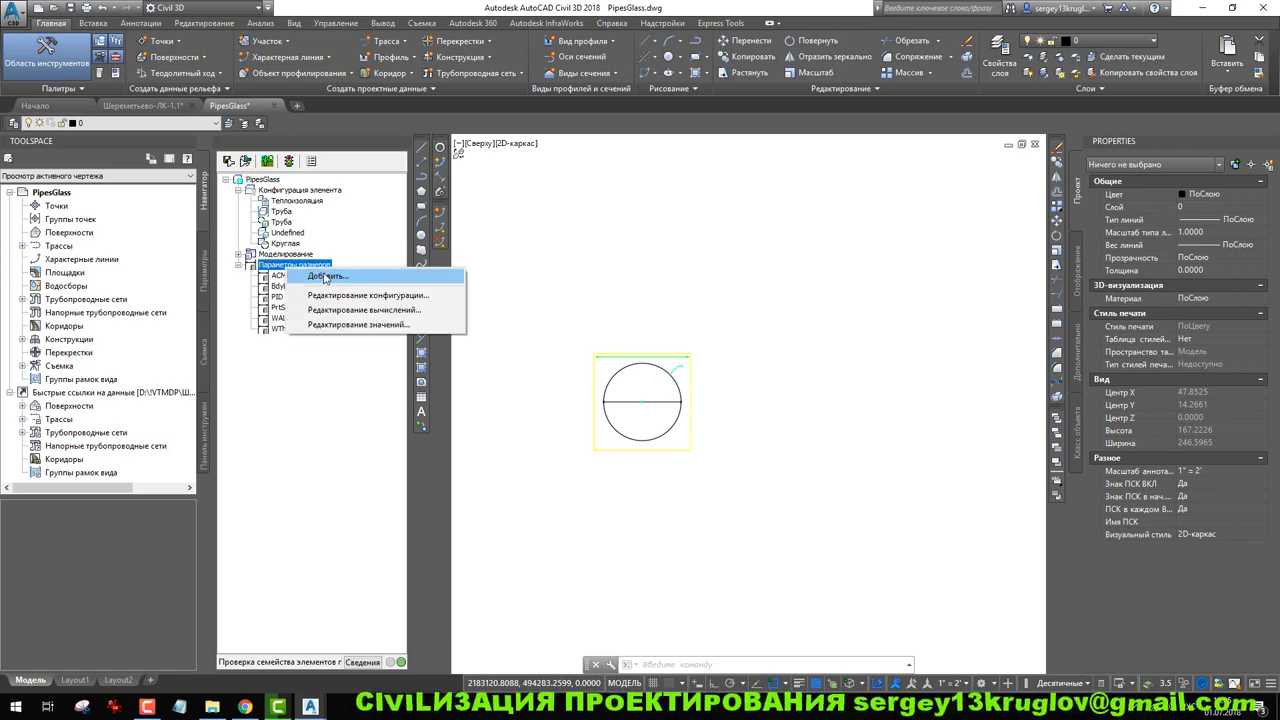
left_click(282, 275)
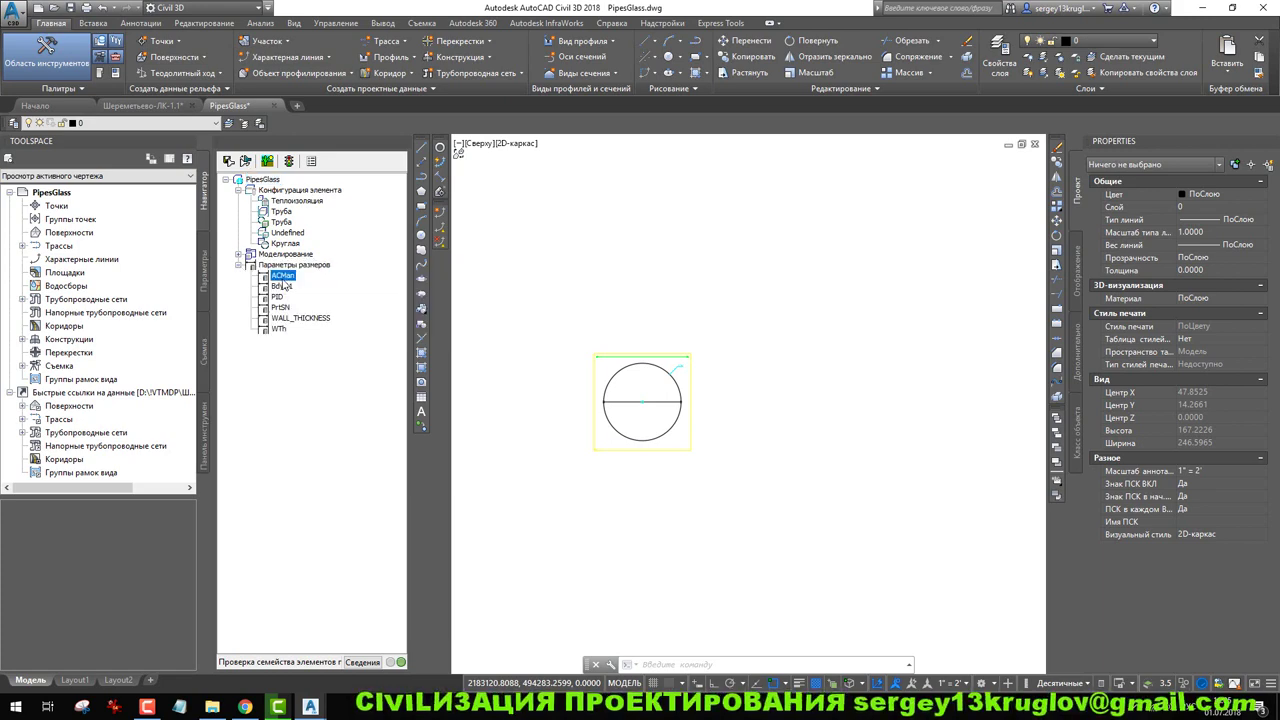
right_click(285, 279)
left_click(390, 285)
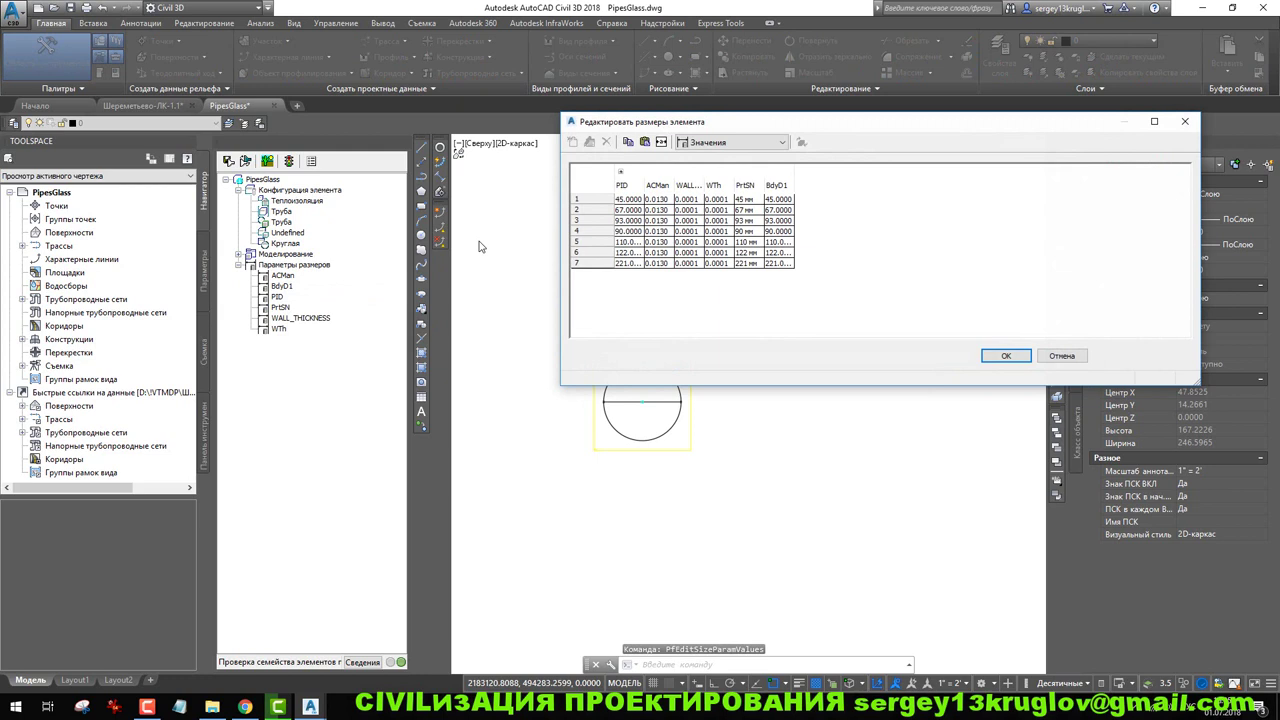
left_click(731, 144)
Delete all size rows except the first and set its pipe diameter (PID) to 450.
left_click(598, 211)
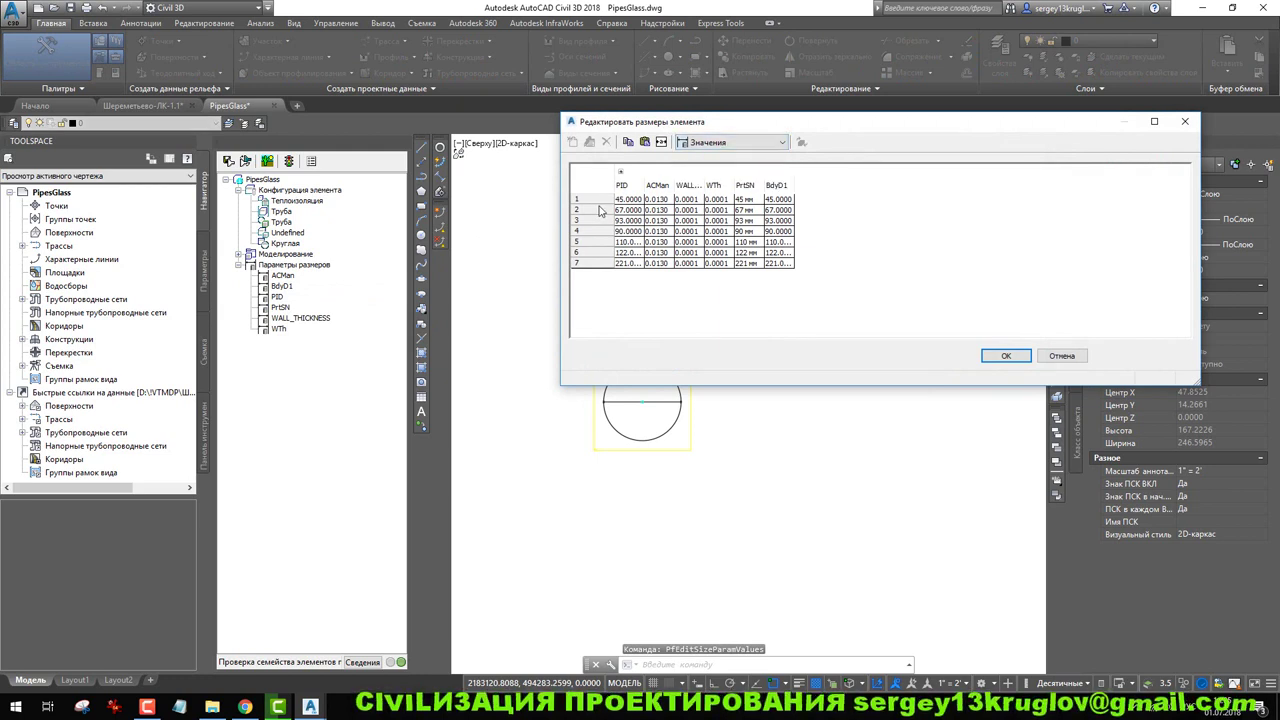
left_click(598, 211)
left_click(606, 143)
left_click(606, 143)
left_click(606, 143)
left_click(606, 143)
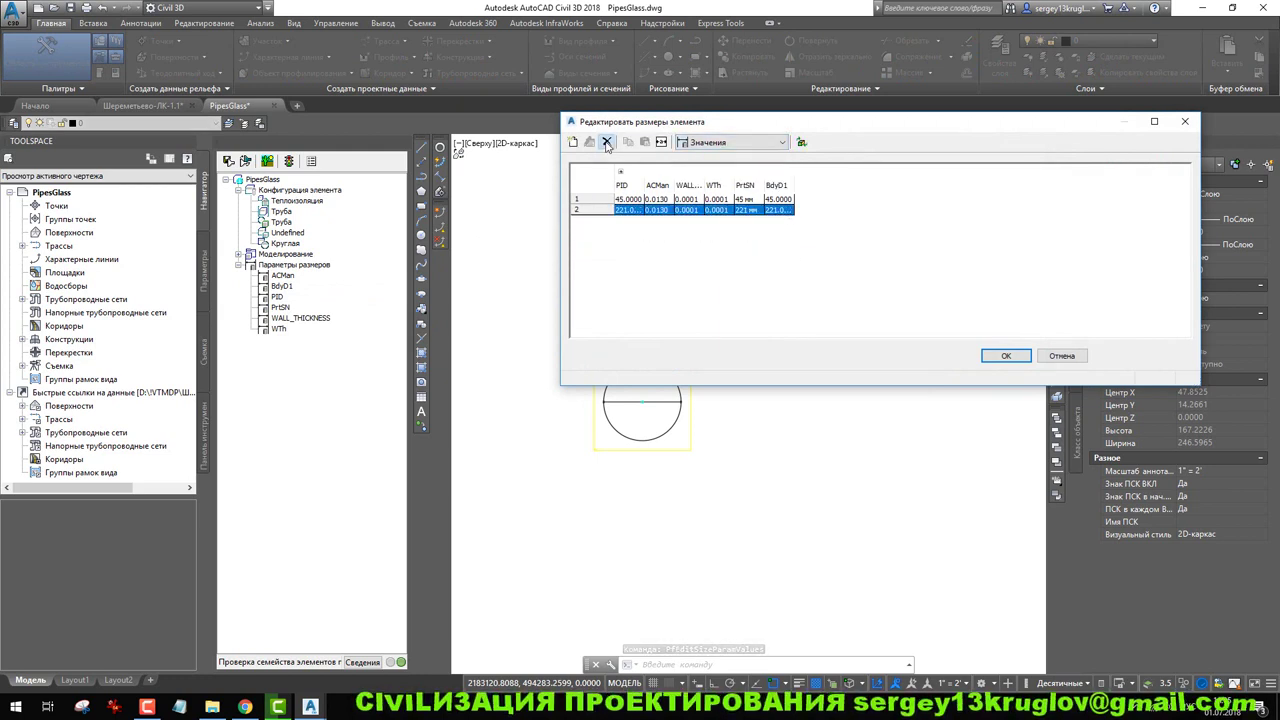
left_click(606, 143)
left_click(606, 143)
left_click(629, 202)
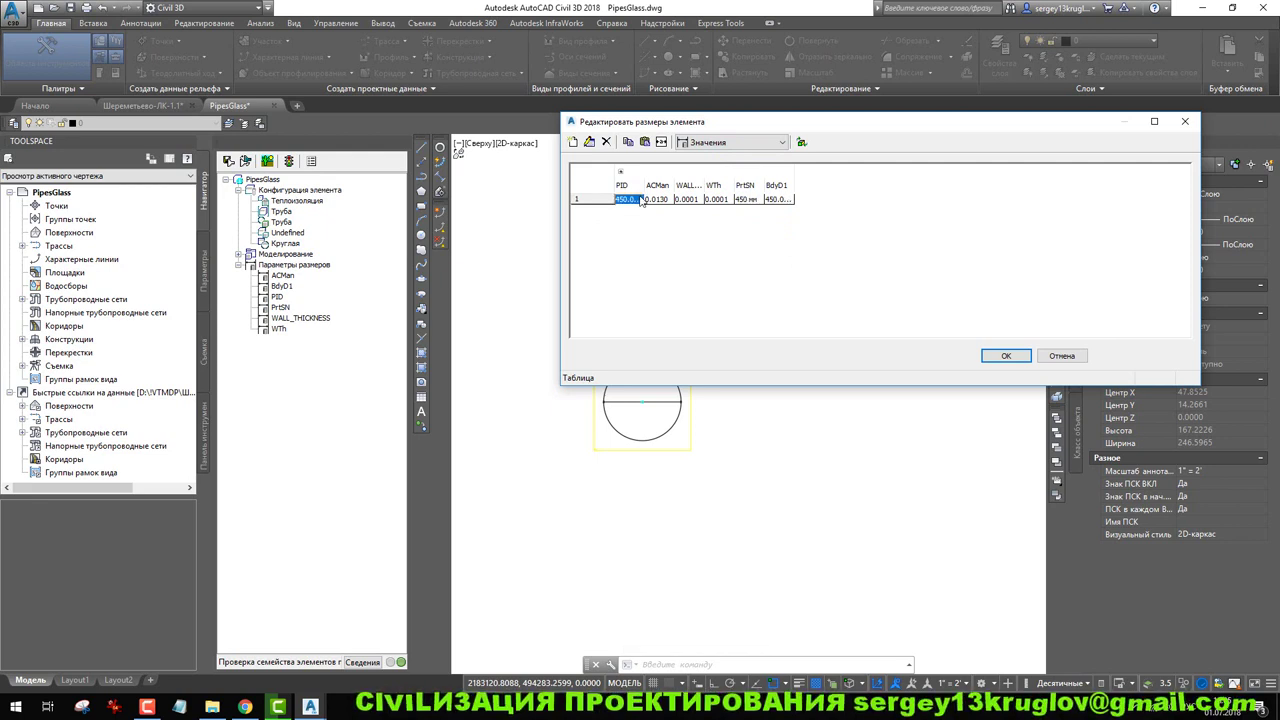
Change the data storage of the PrtSN (Part Size Name) parameter to Таблица in the parameter configuration.
left_click(767, 143)
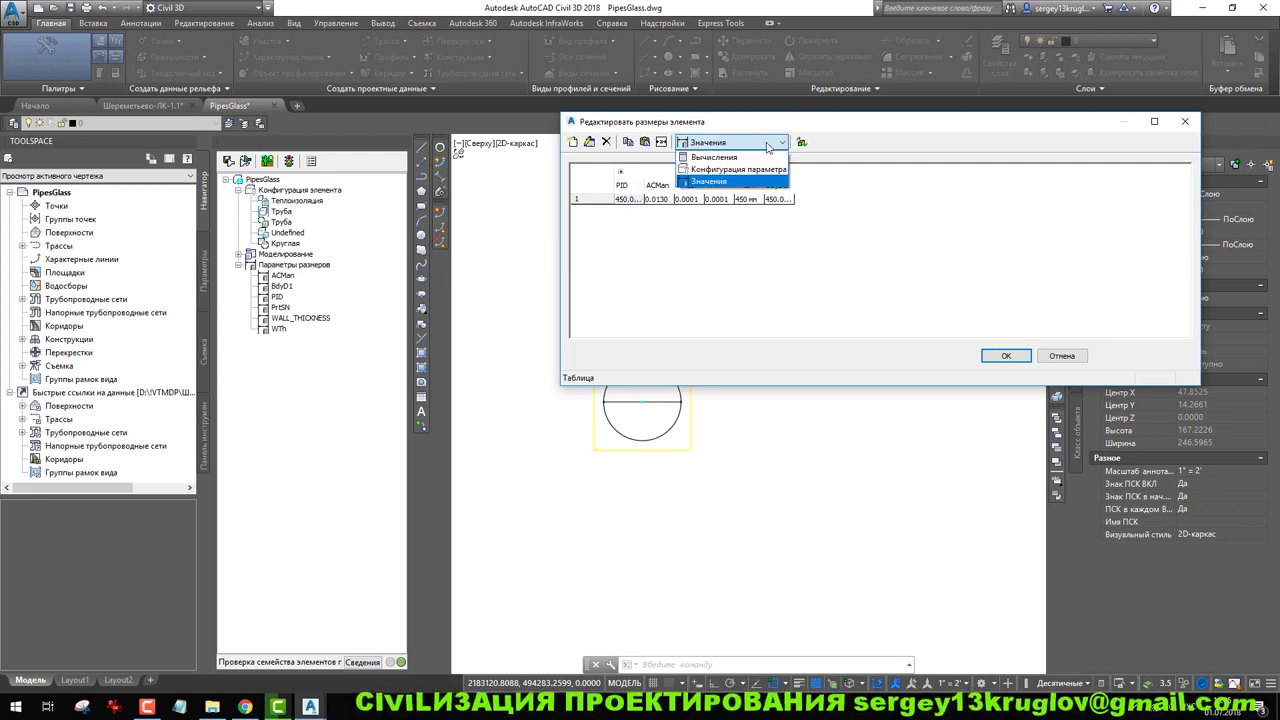
left_click(714, 157)
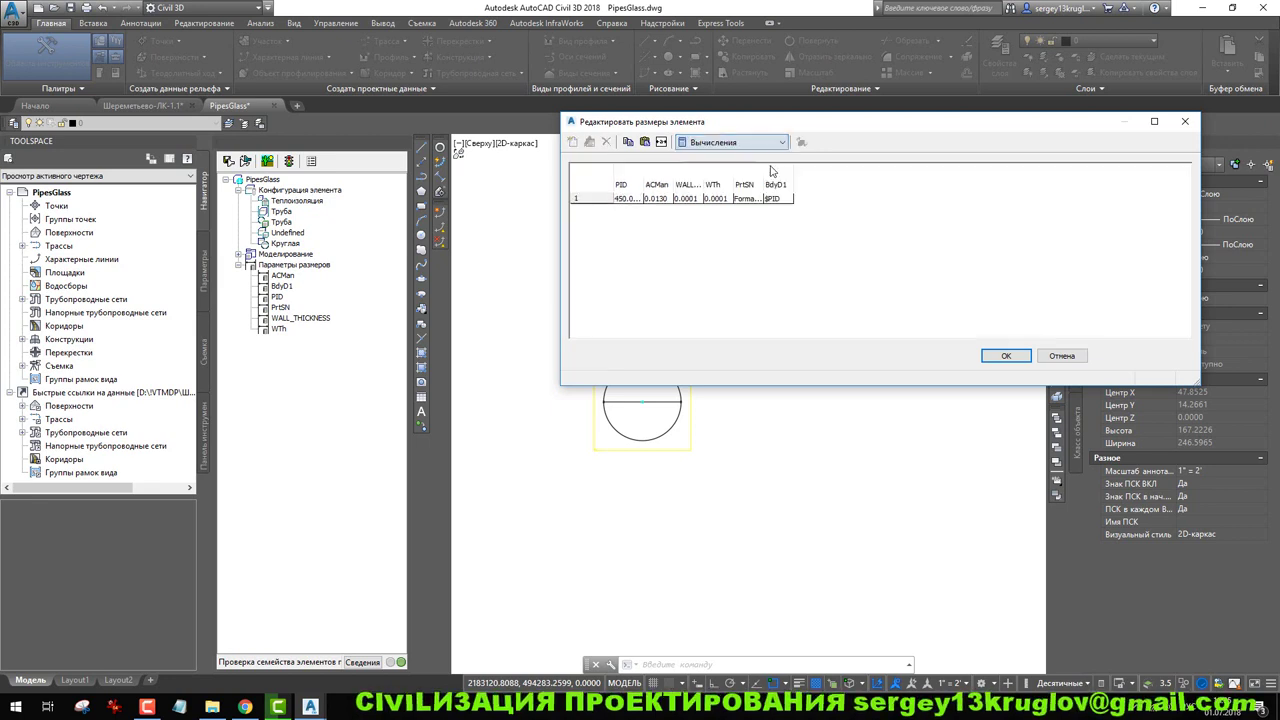
left_click(748, 199)
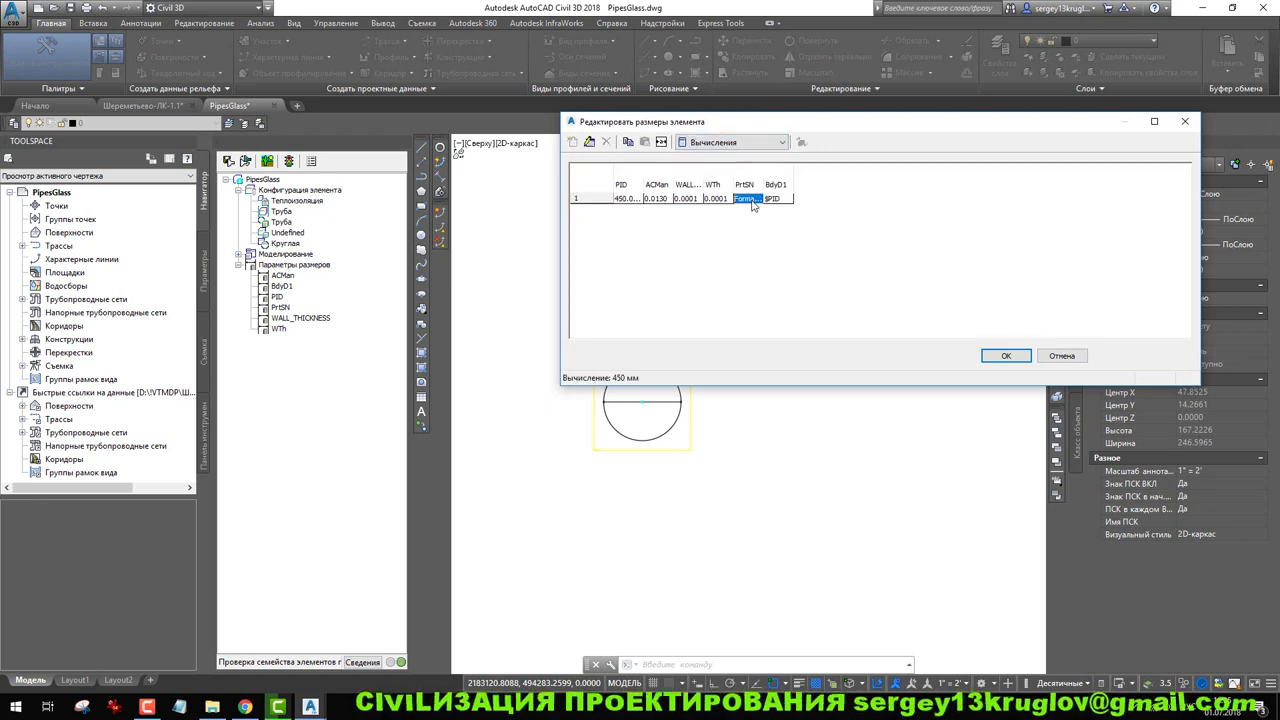
left_click(748, 143)
left_click(755, 171)
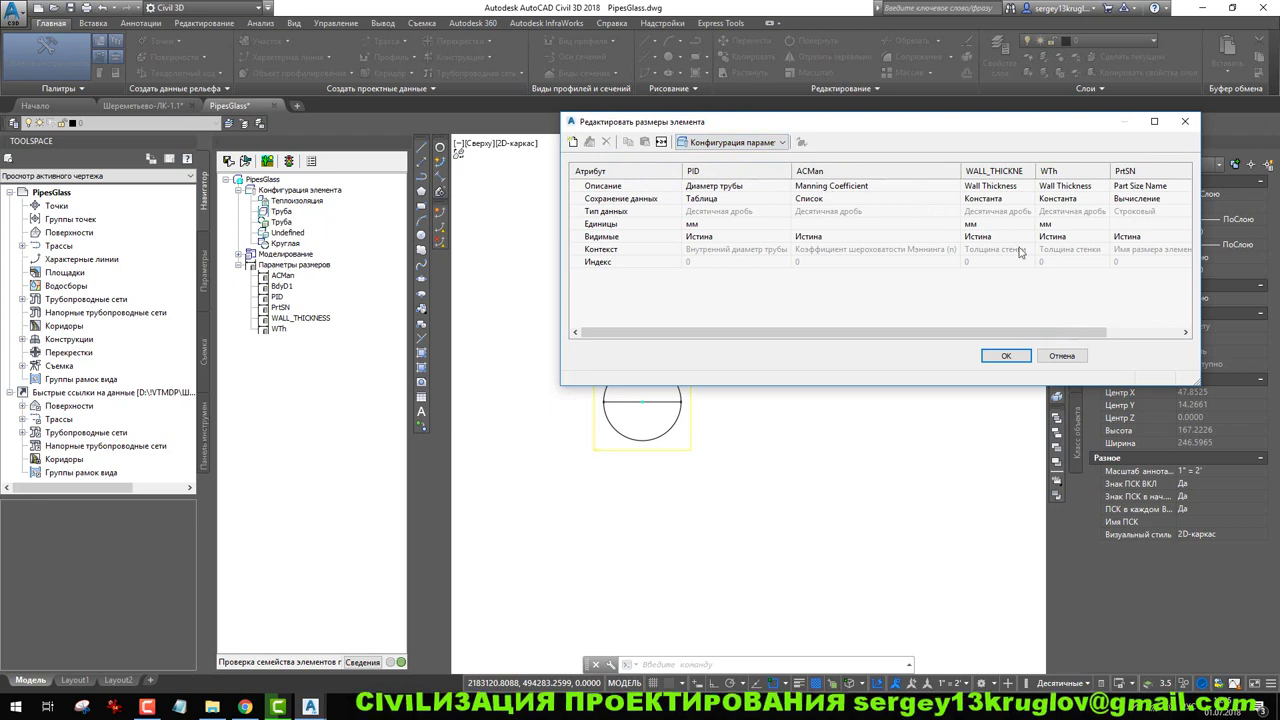
left_click_drag(826, 331, 900, 331)
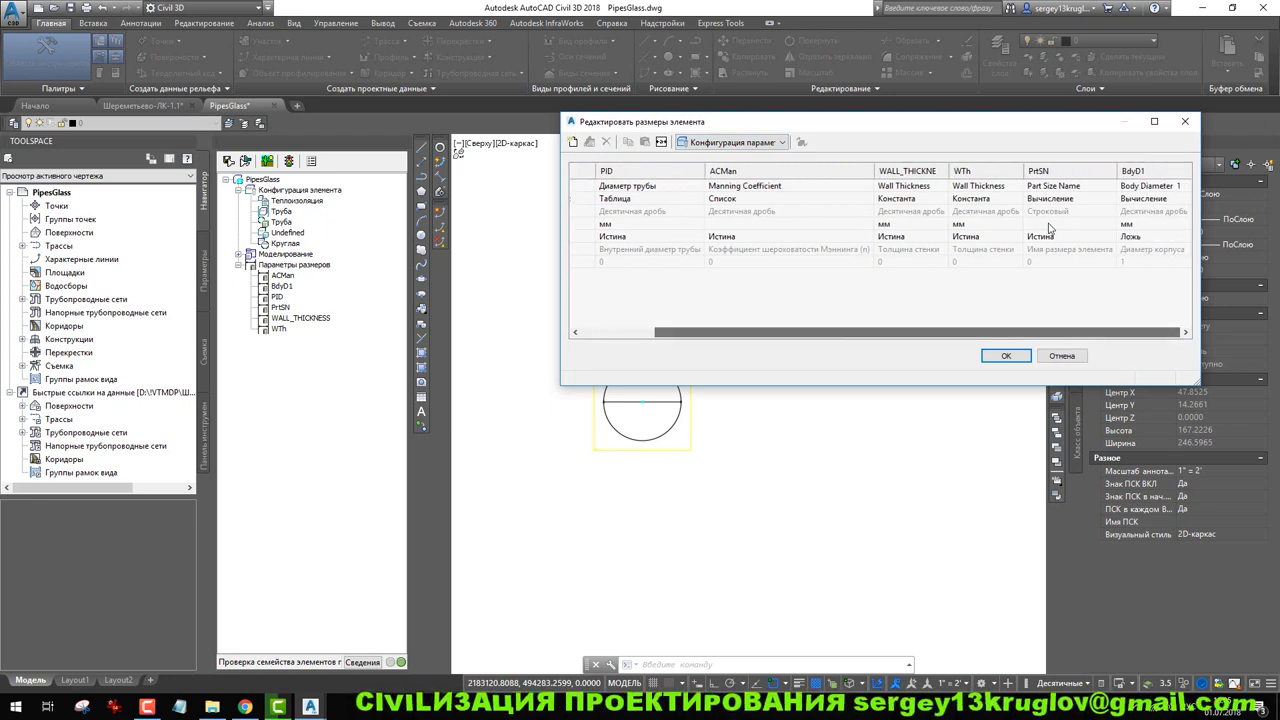
left_click(1085, 199)
left_click(1087, 200)
left_click(1066, 221)
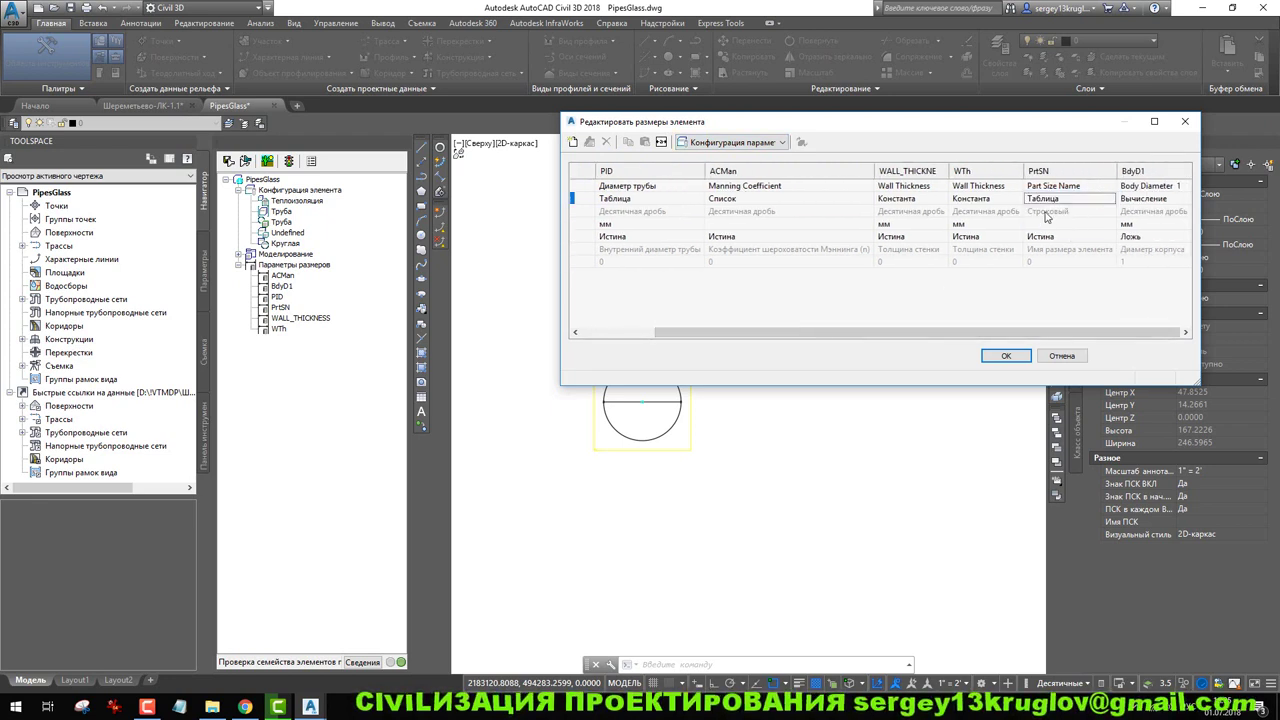
Set the PrtSN value of the remaining size to Теплоизоляция and accept the size edits.
left_click(735, 142)
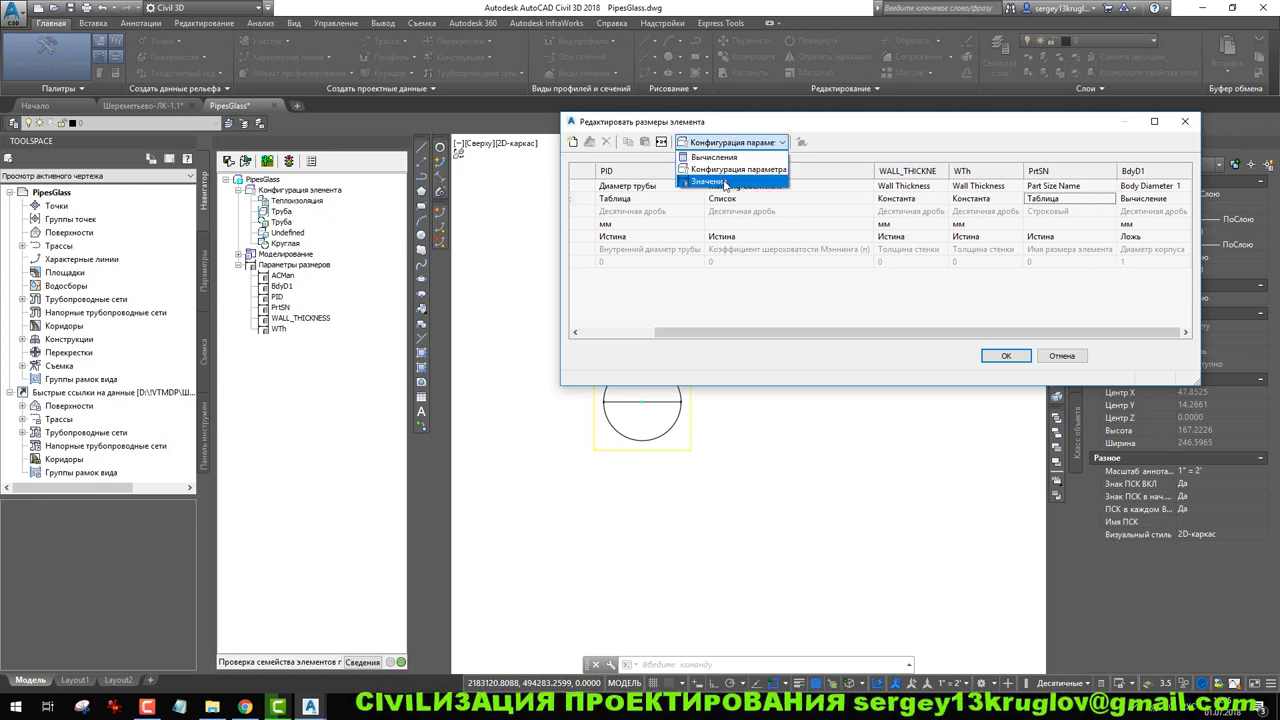
left_click(728, 183)
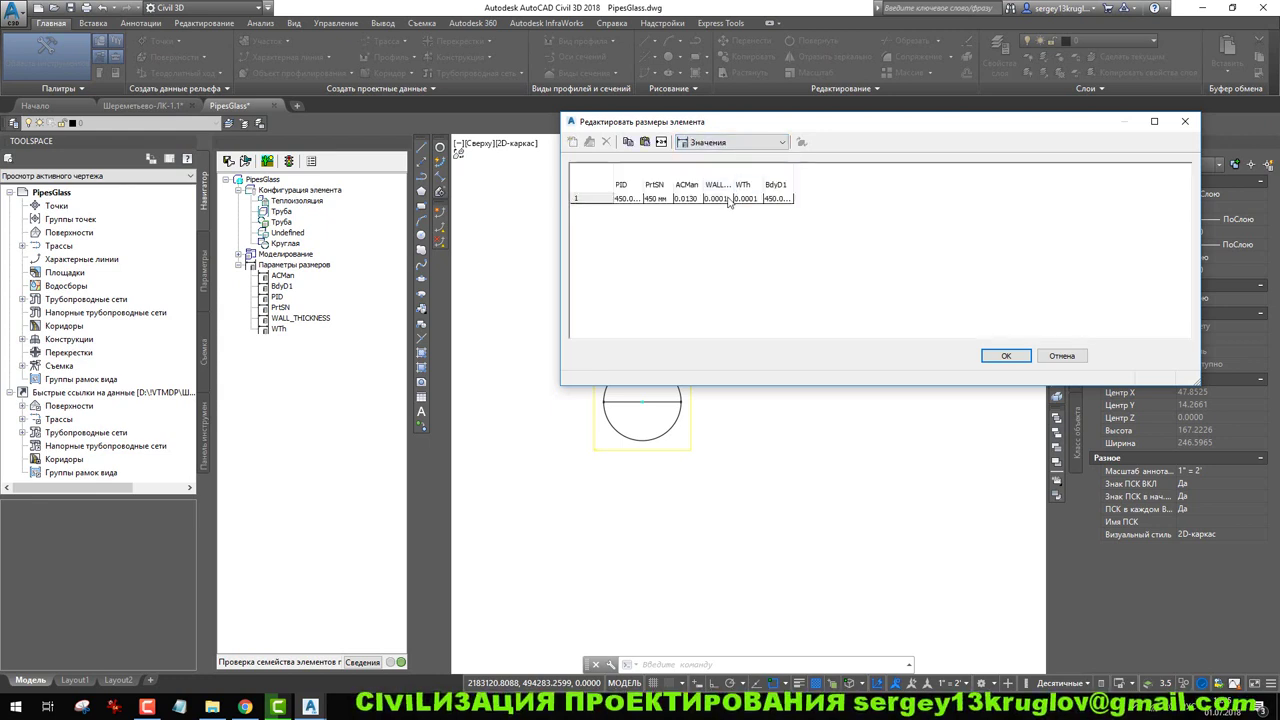
left_click(659, 199)
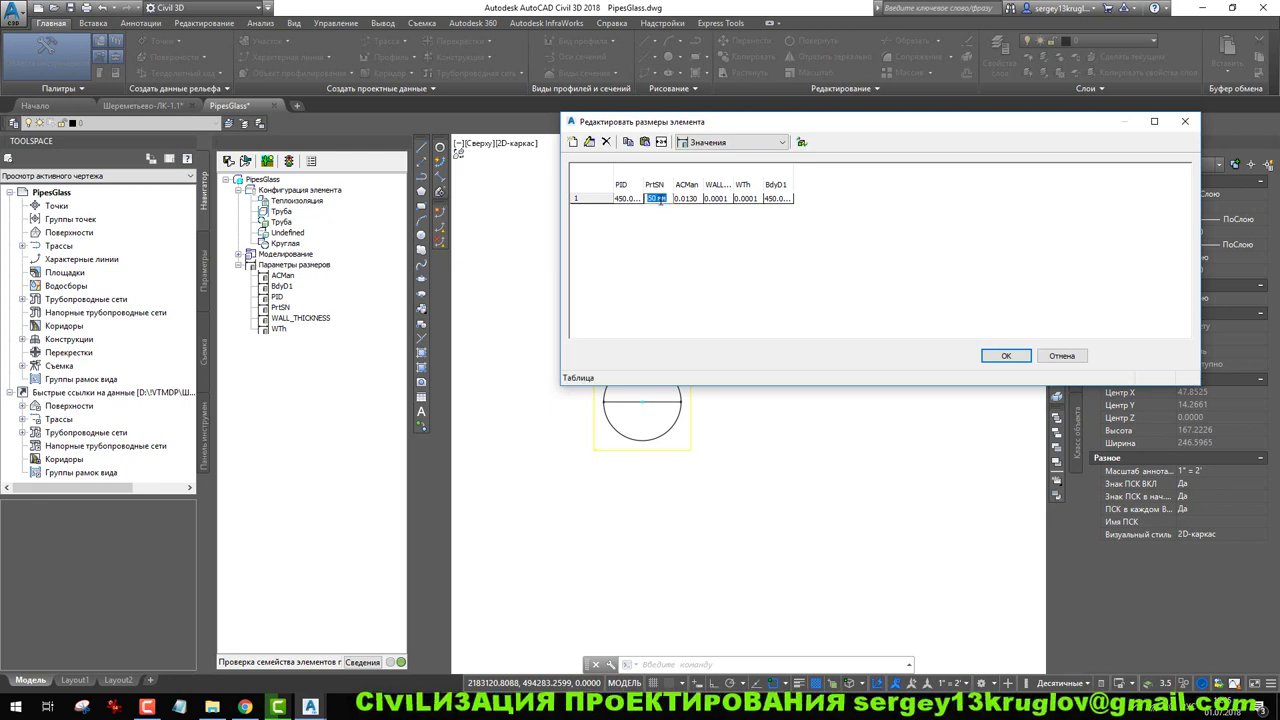
key("Tab")
key("Tab")
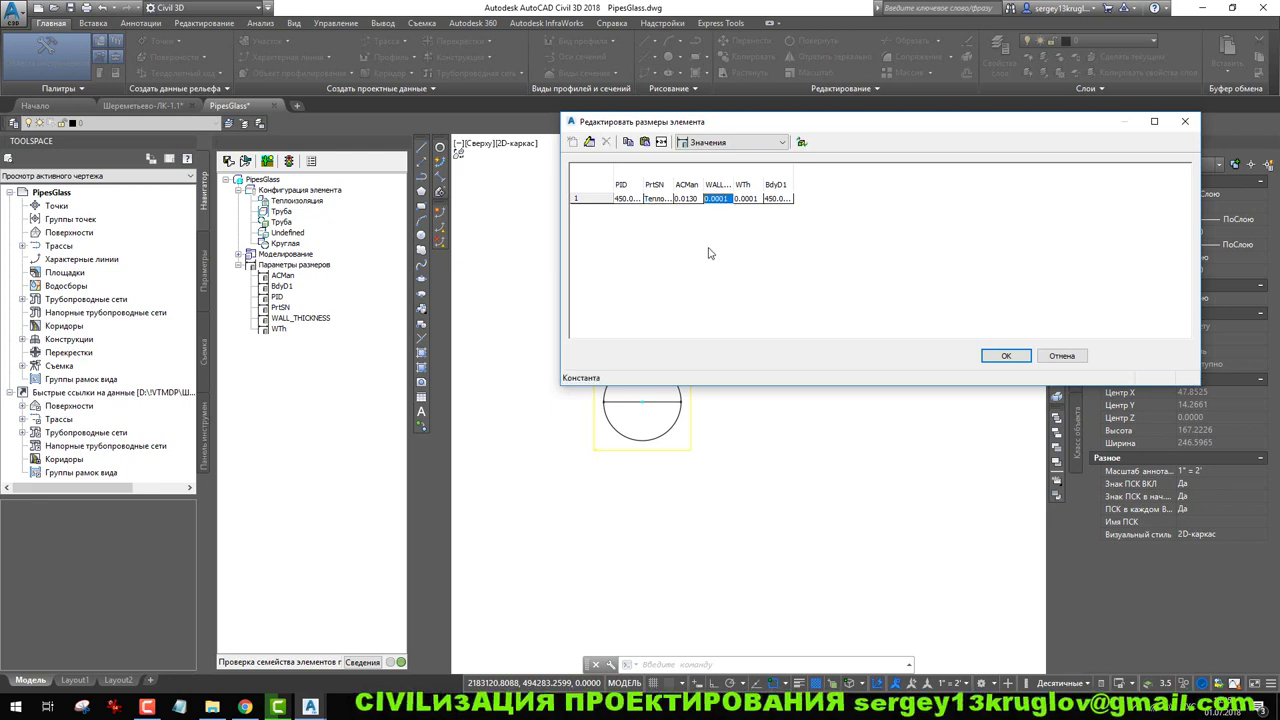
left_click(1005, 356)
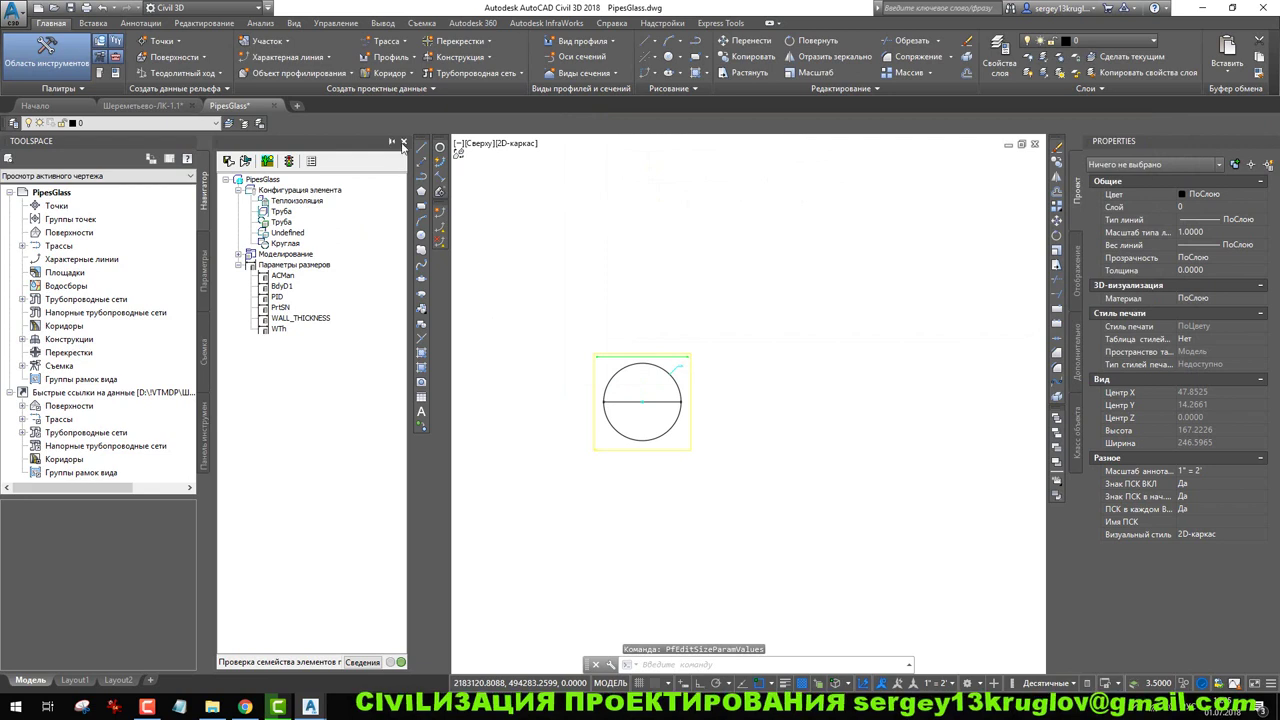
Close Part Builder with the part saved and dismiss the part catalog window.
left_click(404, 143)
left_click(592, 382)
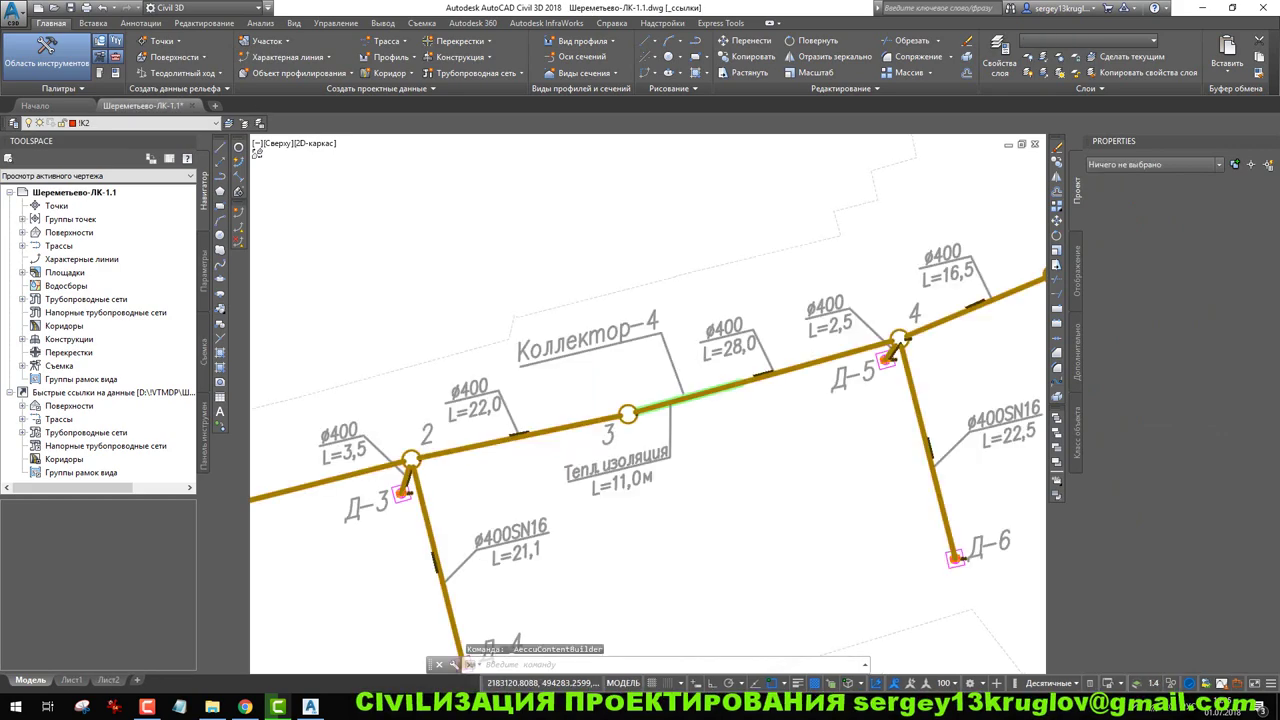
left_click(674, 474)
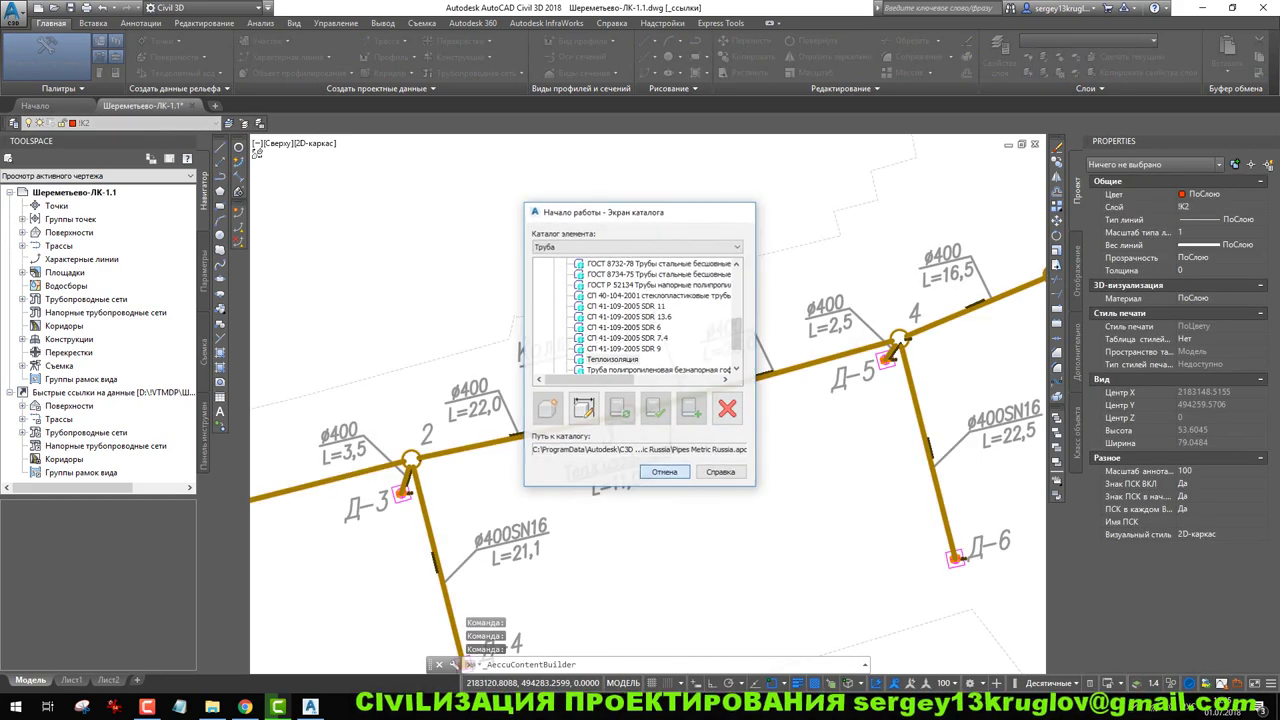
Open the Проект ЛК pipe network parts list for editing from the drawing settings.
left_click(200, 277)
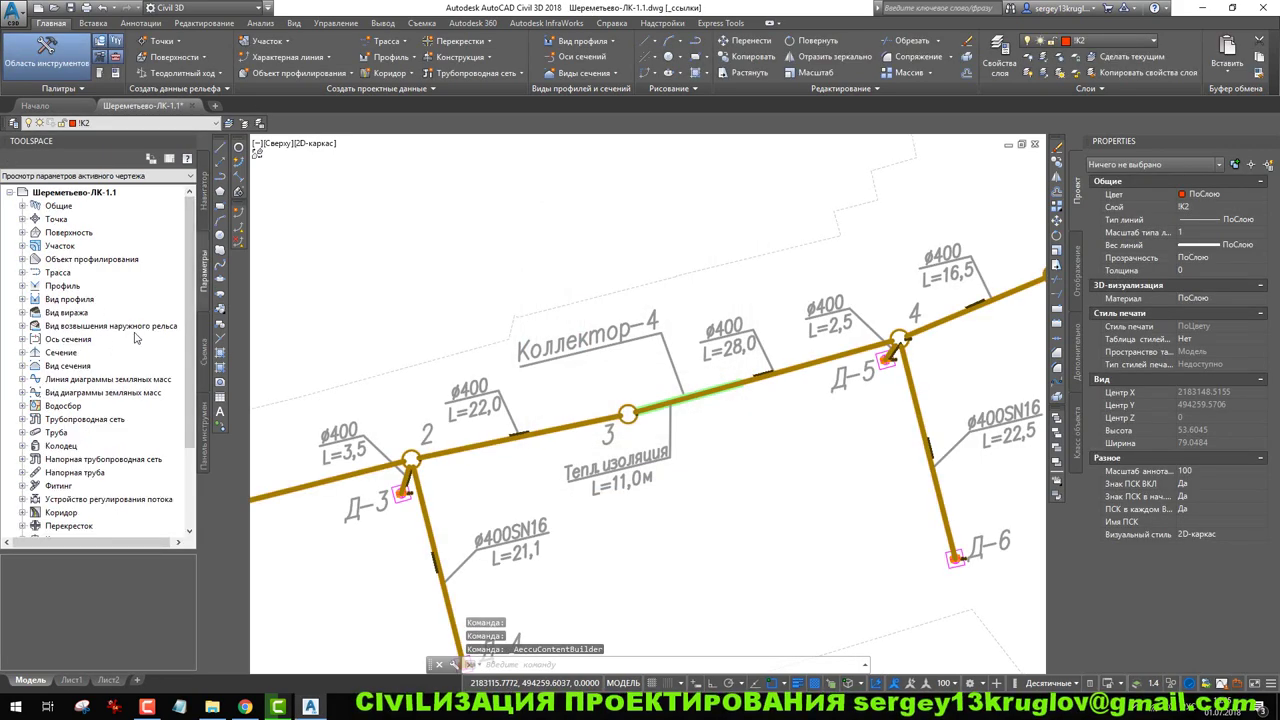
left_click(23, 420)
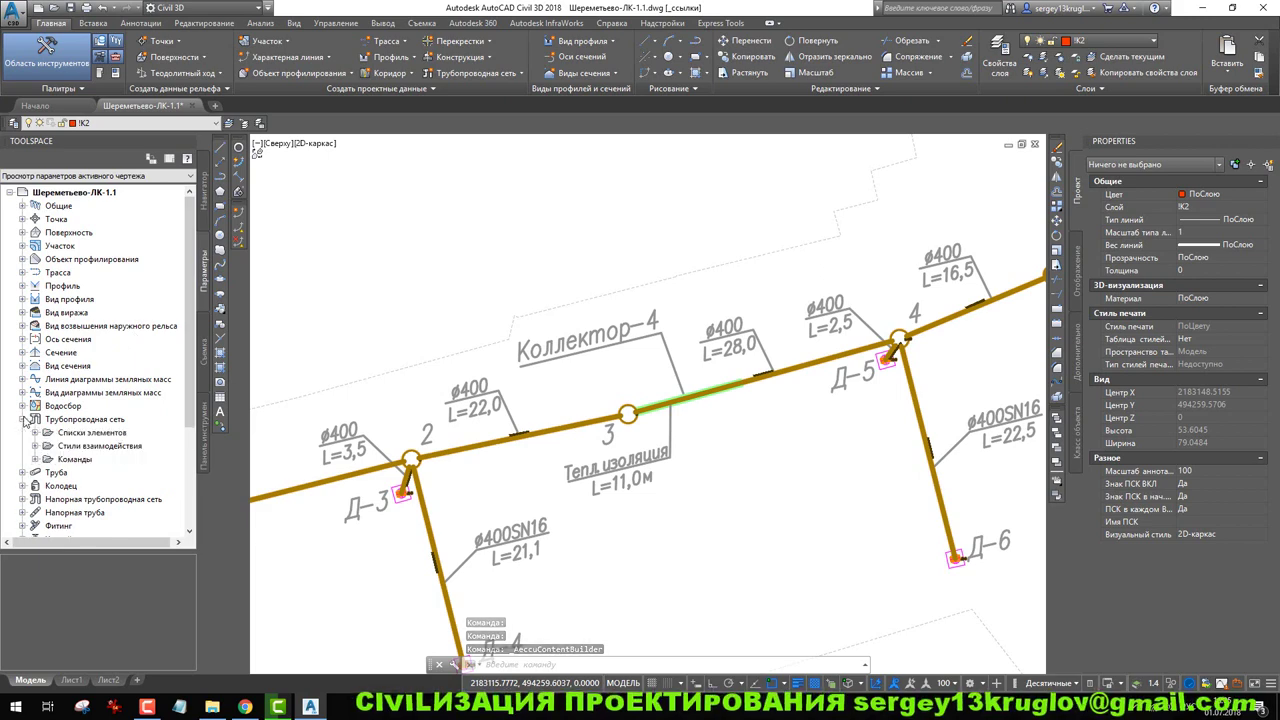
scroll(43, 438, "down", 1)
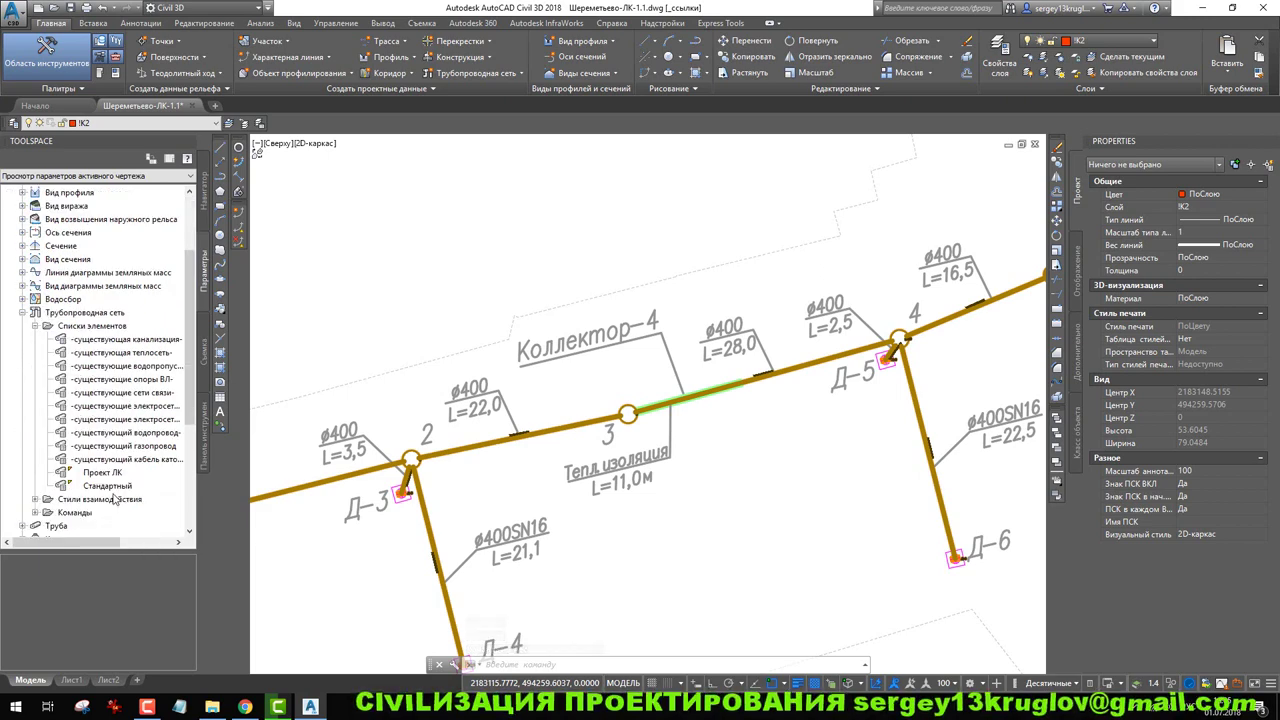
right_click(110, 474)
left_click(205, 487)
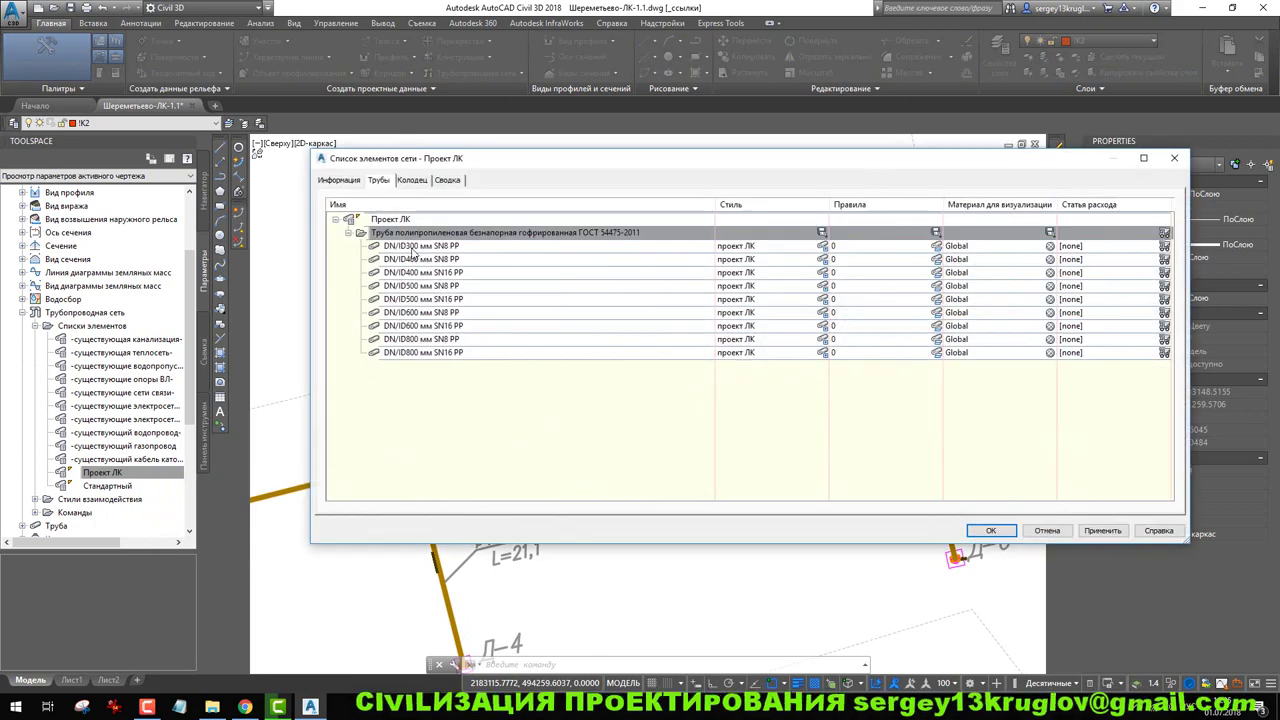
Add the Теплоизоляция part family from the catalog to the pipes of the Проект ЛК parts list.
left_click(347, 233)
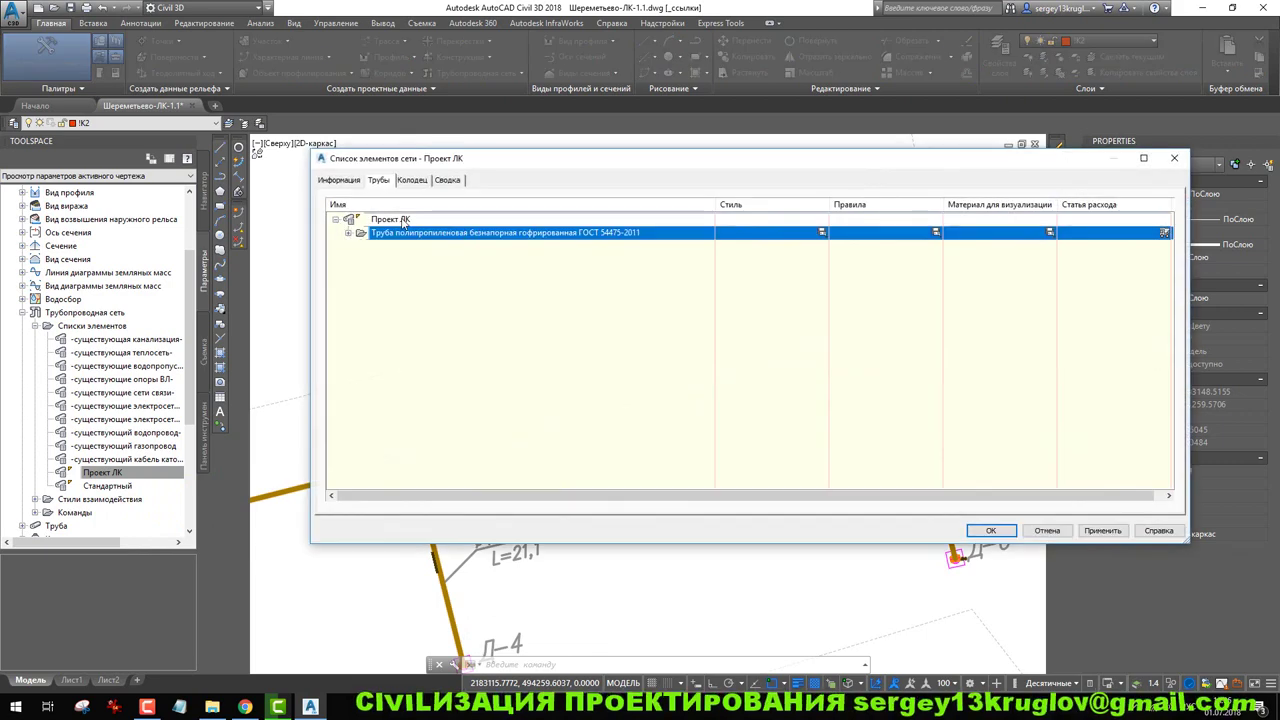
right_click(404, 222)
left_click(435, 220)
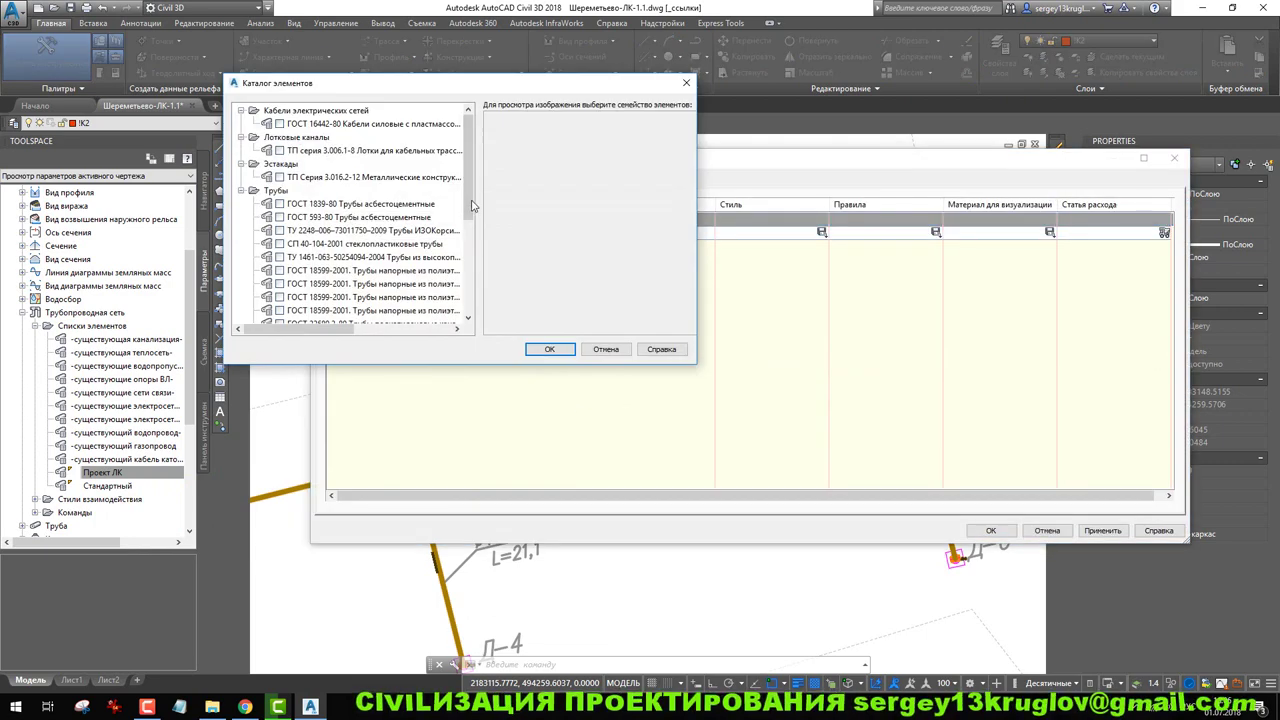
left_click_drag(473, 205, 485, 313)
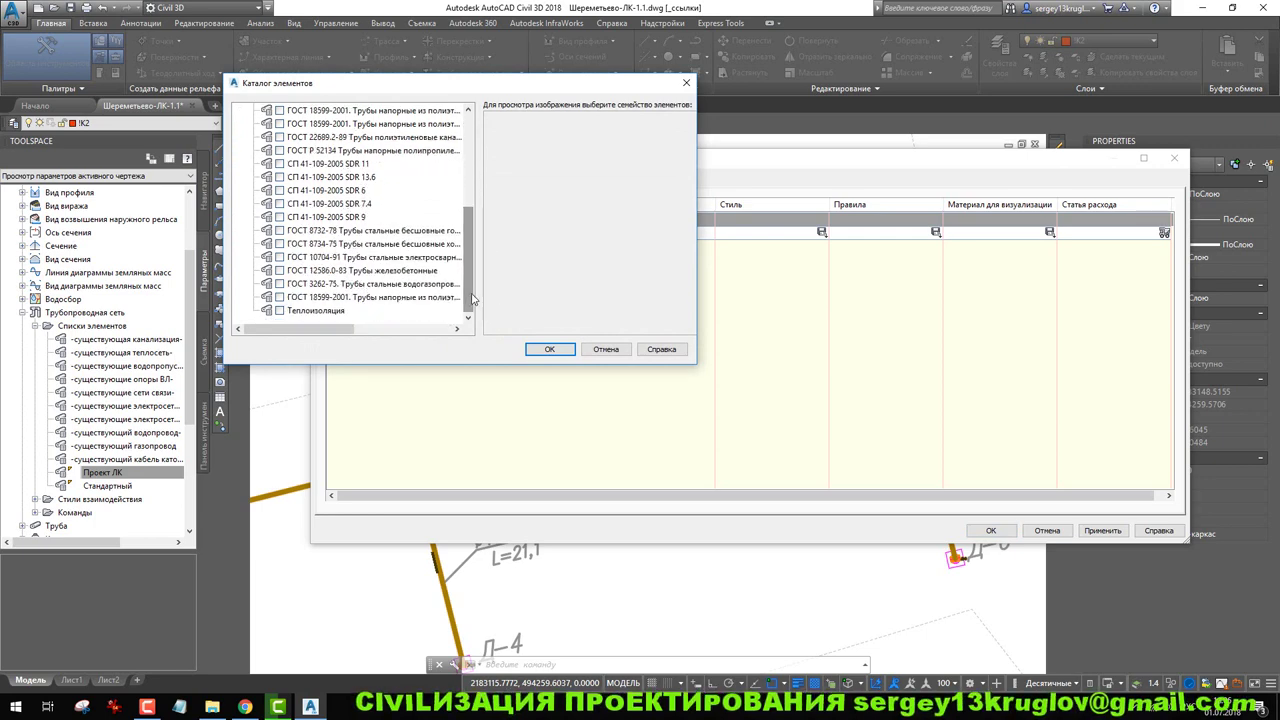
mouse_move(466, 271)
left_mouse_down()
mouse_move(468, 235)
mouse_move(488, 275)
left_mouse_up()
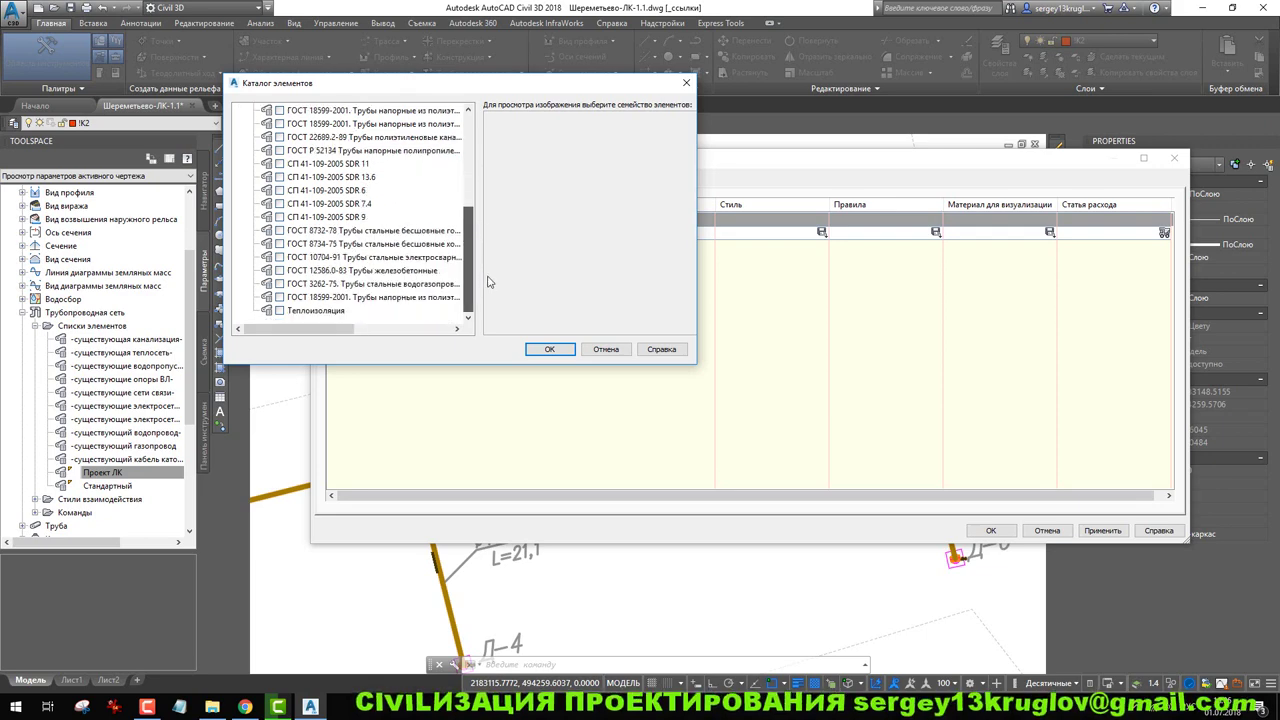
mouse_move(322, 330)
left_mouse_down()
mouse_move(346, 334)
mouse_move(300, 336)
left_mouse_up()
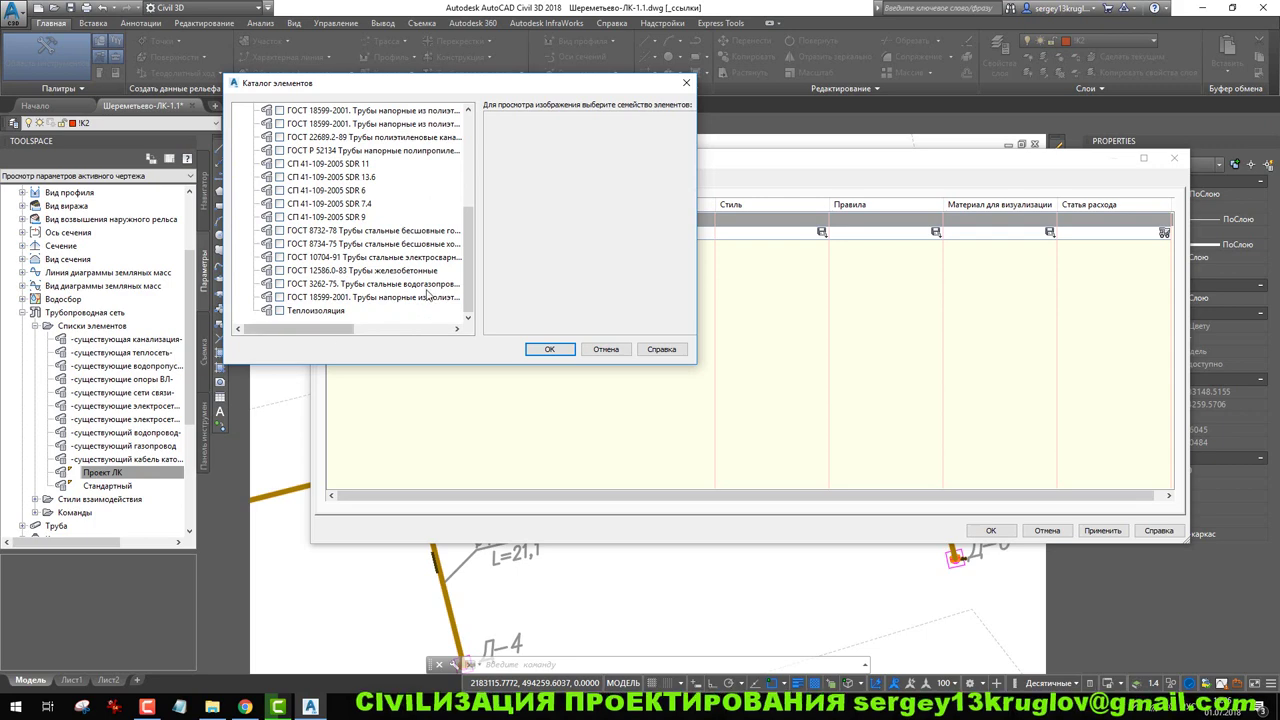
left_click_drag(544, 83, 576, 155)
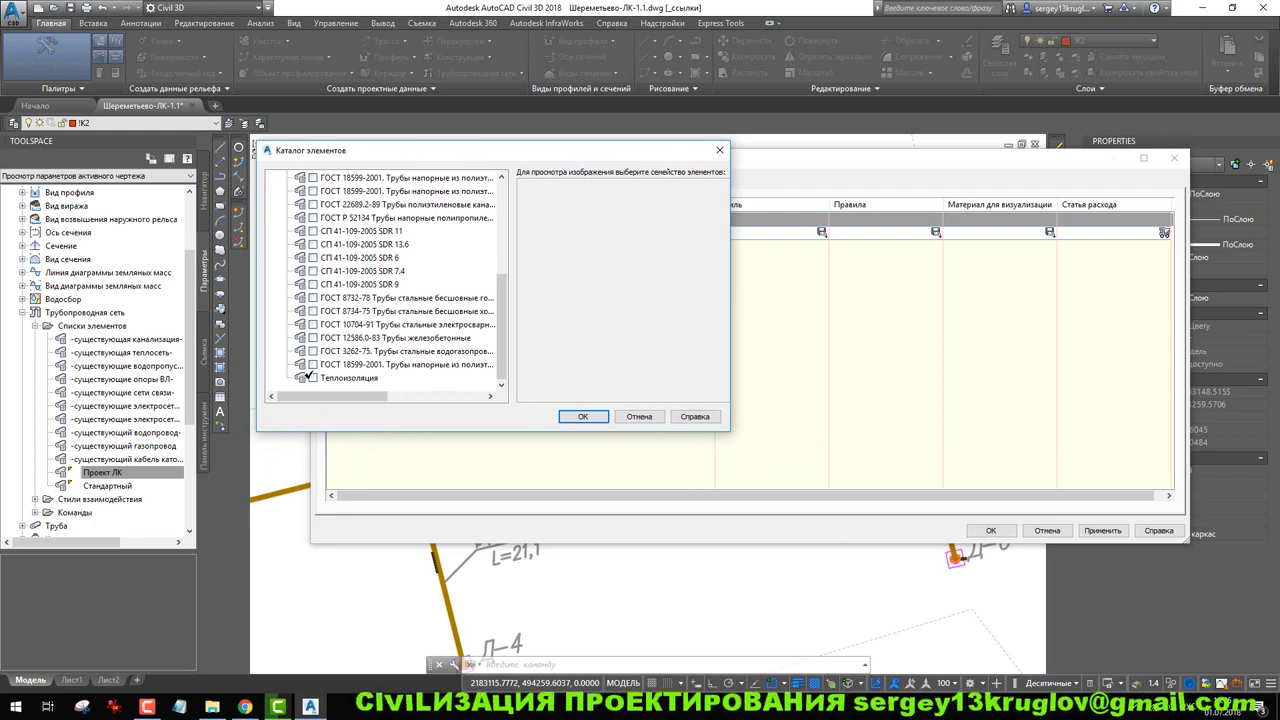
left_click(325, 378)
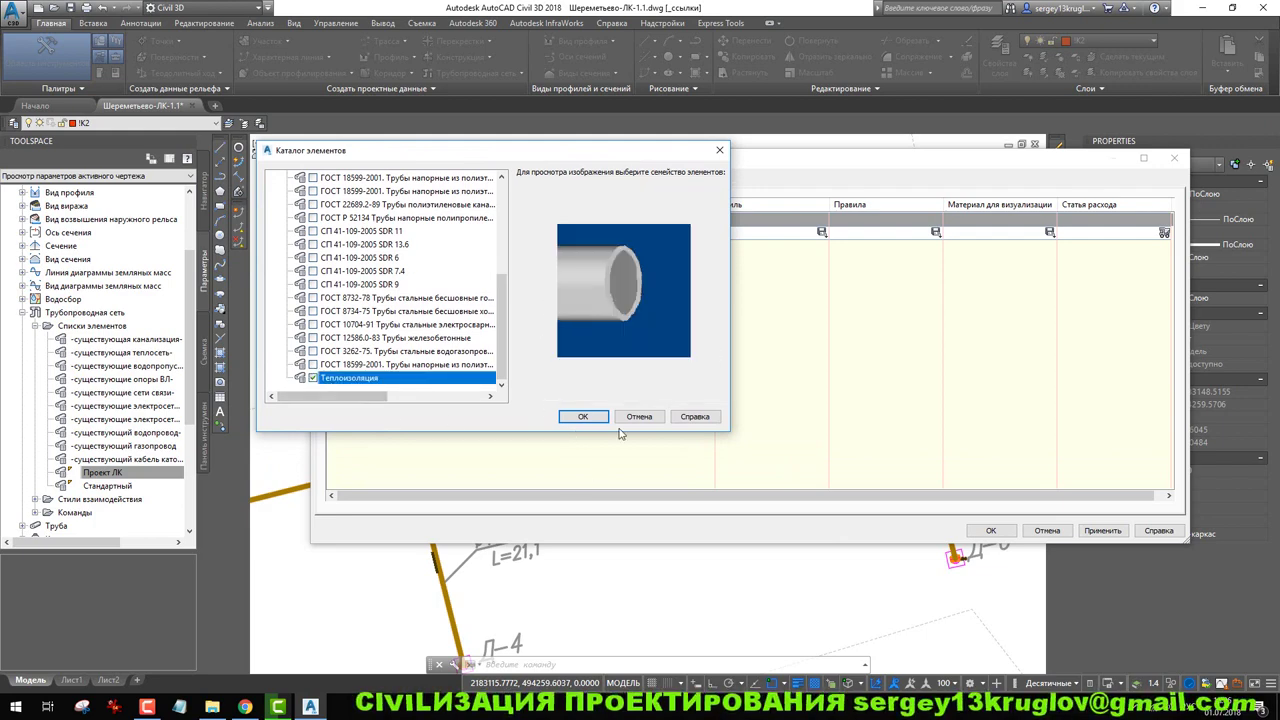
left_click(580, 416)
Add the 450 mm part size to the Теплоизоляция family in the parts list.
right_click(380, 249)
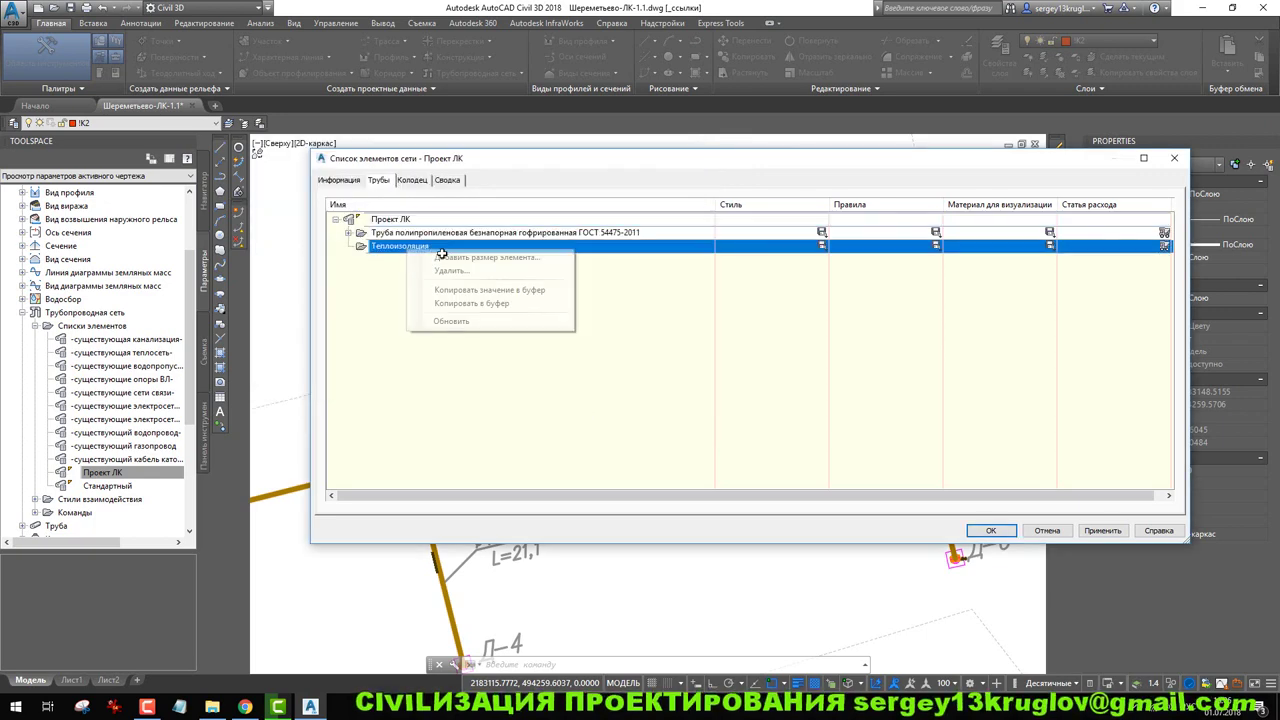
left_click(474, 258)
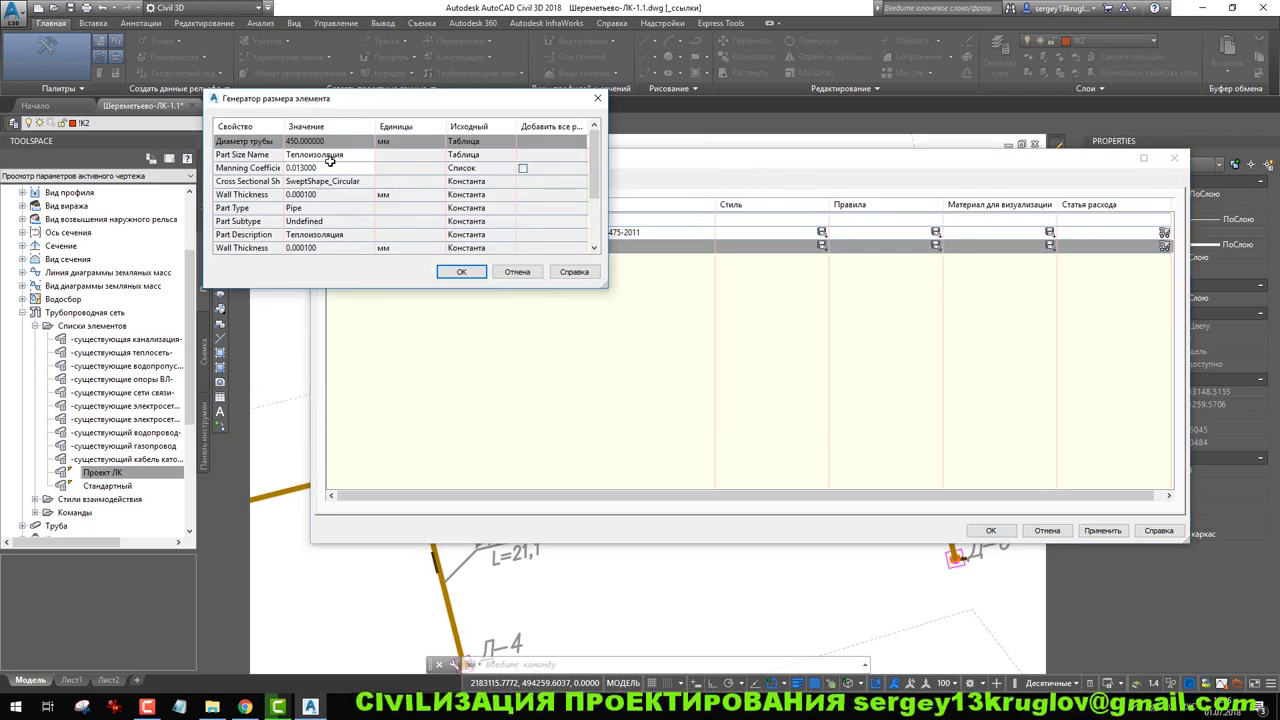
left_click(460, 271)
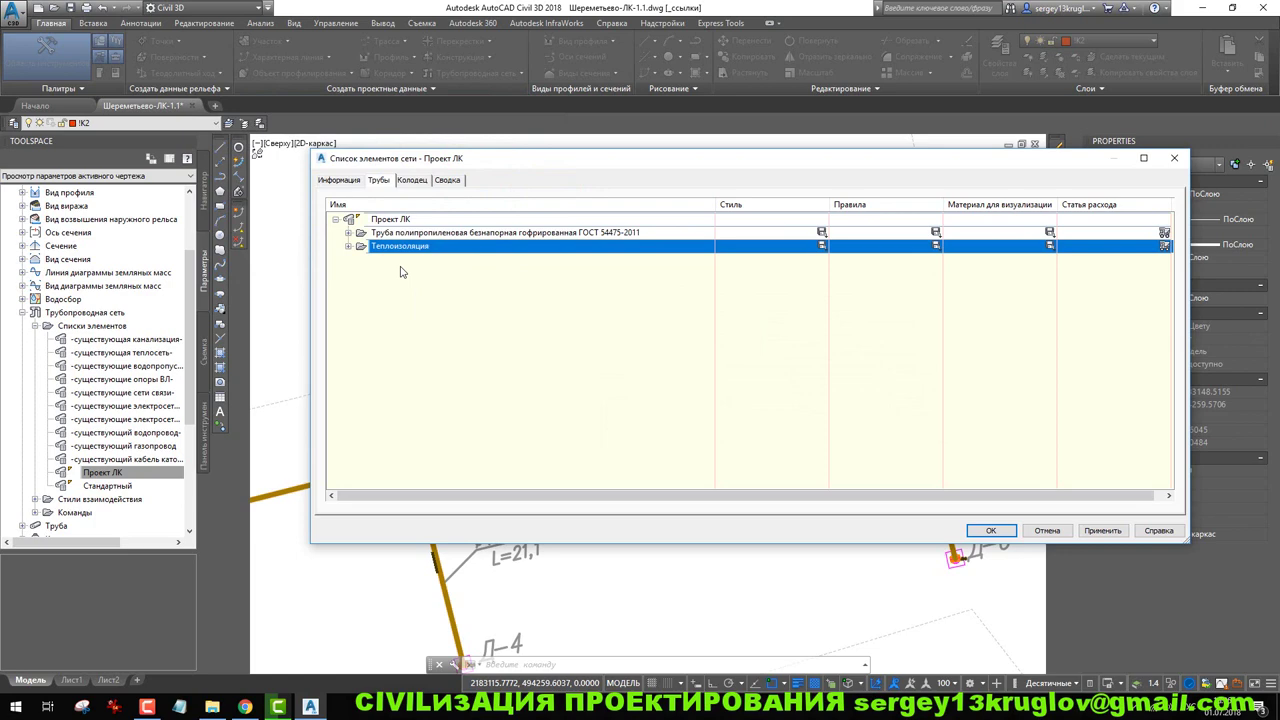
Start a copy of the проект ЛК pipe style for the 450 mm size in the Теплоизоляция family.
left_click(348, 246)
mouse_move(817, 165)
left_mouse_down()
mouse_move(793, 187)
mouse_move(750, 538)
mouse_move(702, 207)
left_mouse_up()
left_click(706, 303)
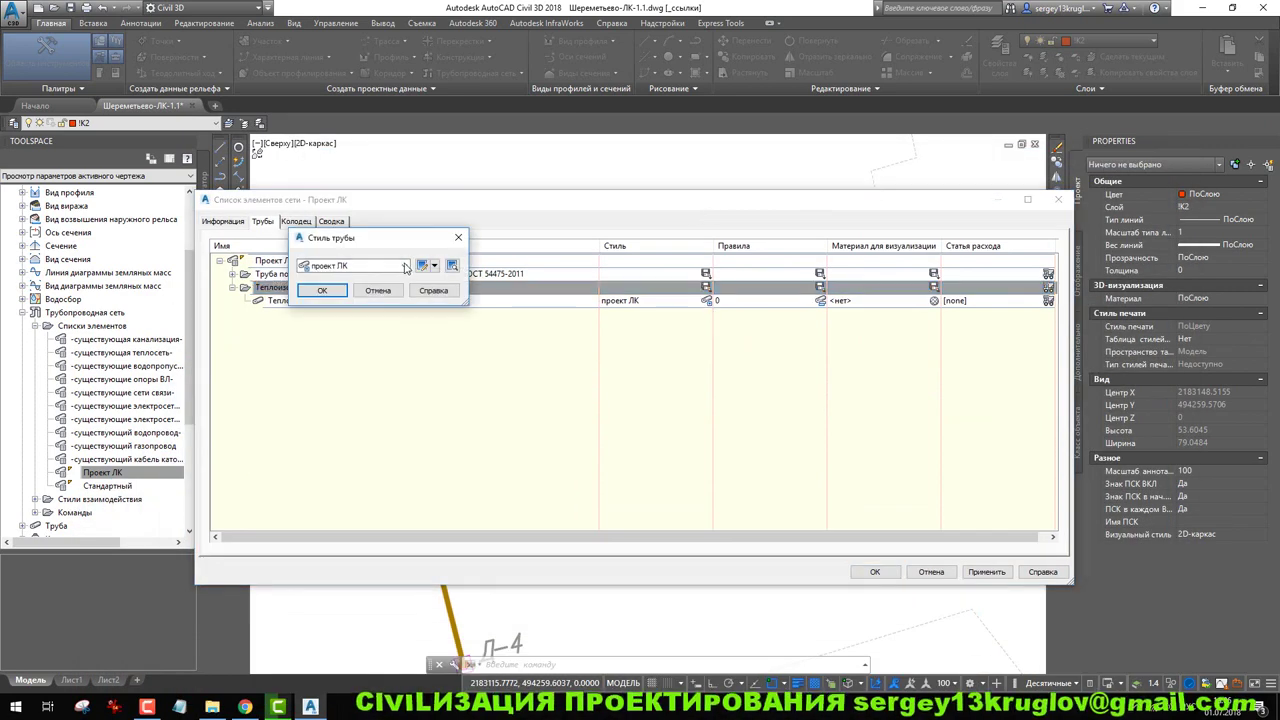
left_click(434, 265)
left_click(447, 296)
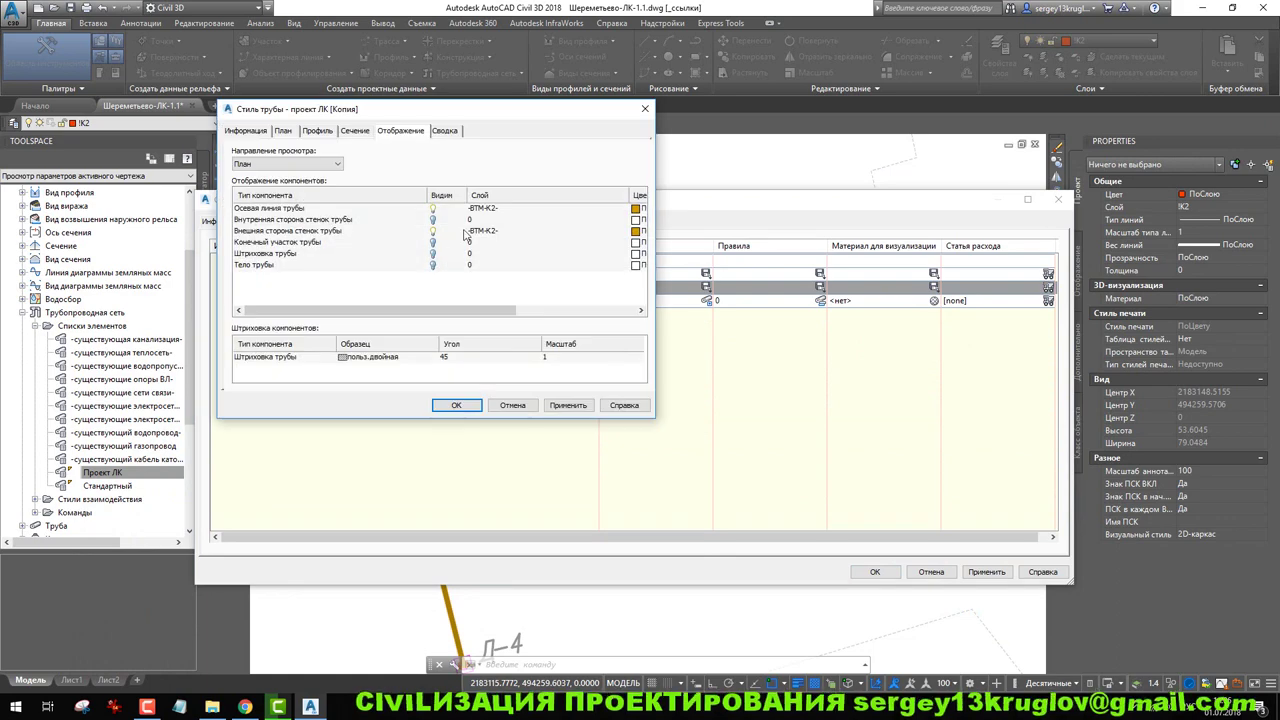
For the style's plan view, hide the pipe centreline (Осевая линия трубы) and colour the outer pipe walls green.
left_click(352, 209)
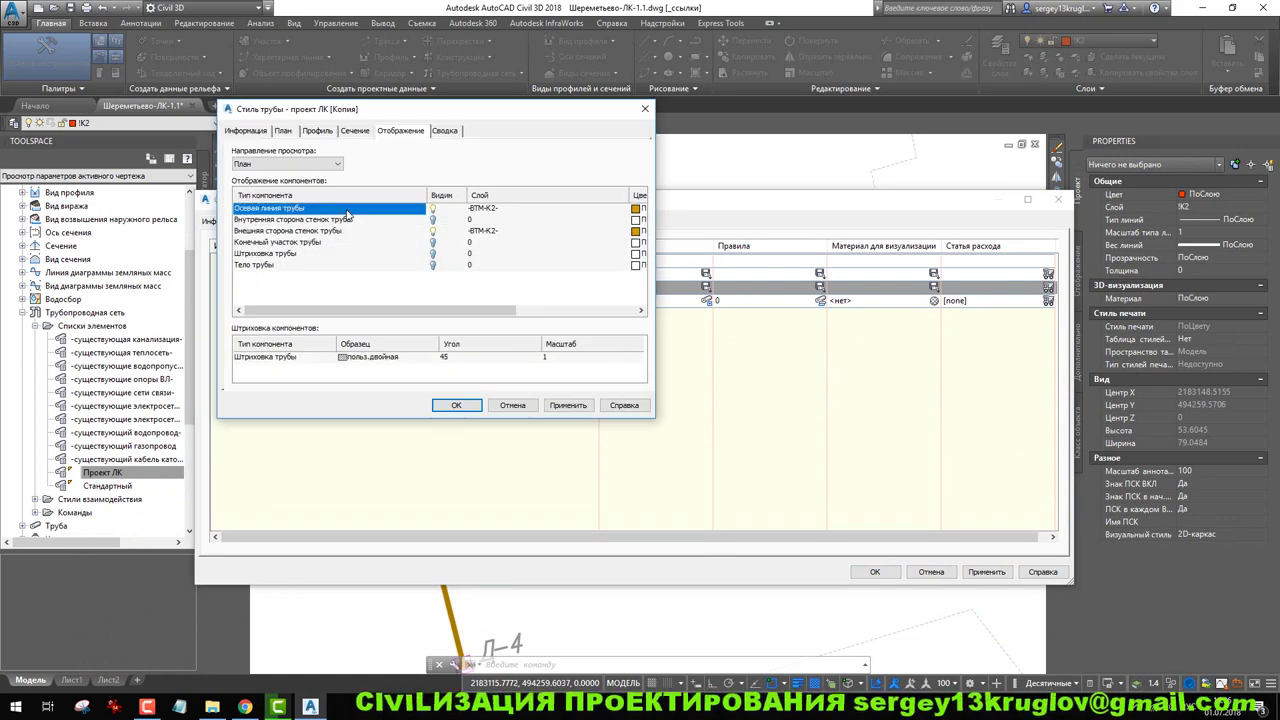
left_click(392, 231)
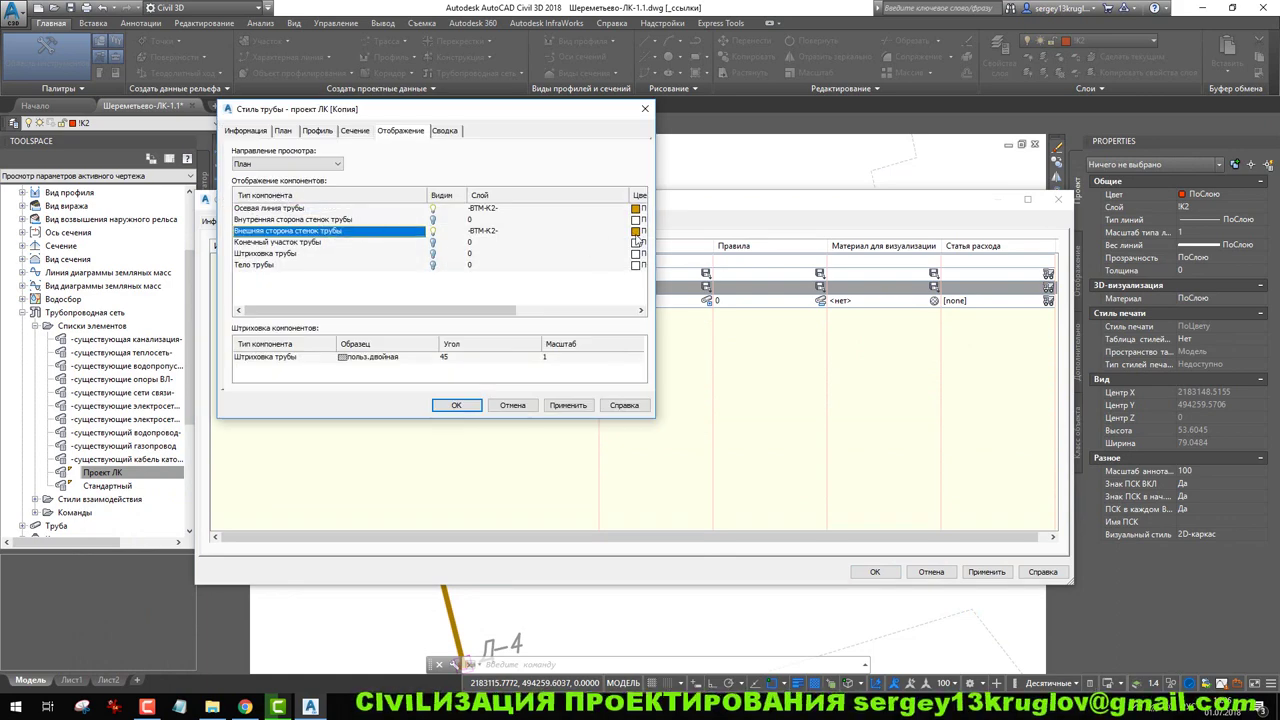
left_click(433, 208)
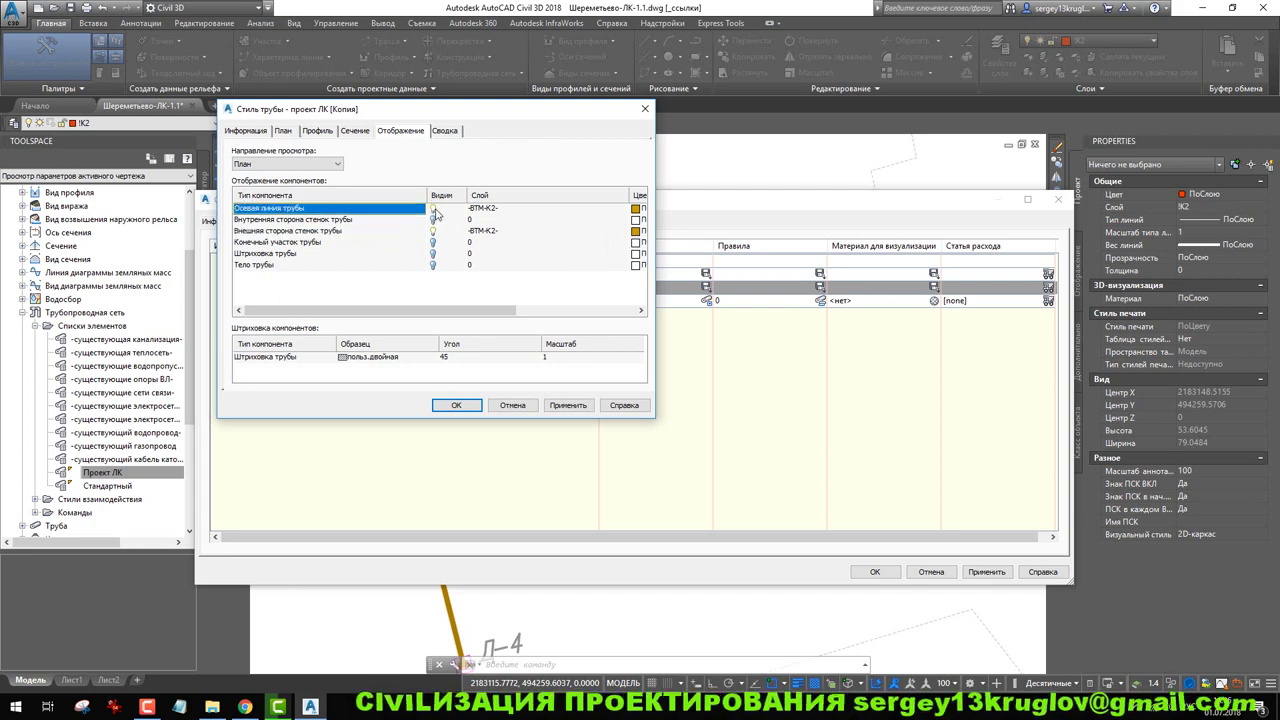
left_click(318, 231)
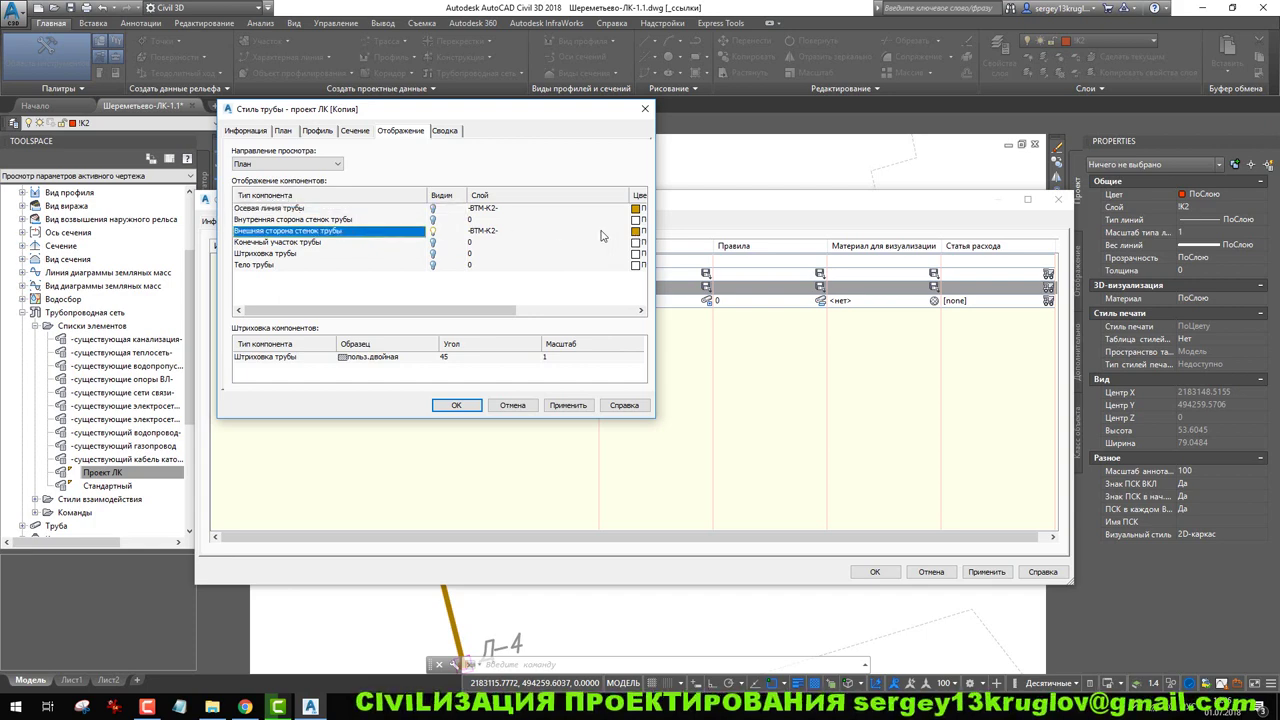
left_click(636, 232)
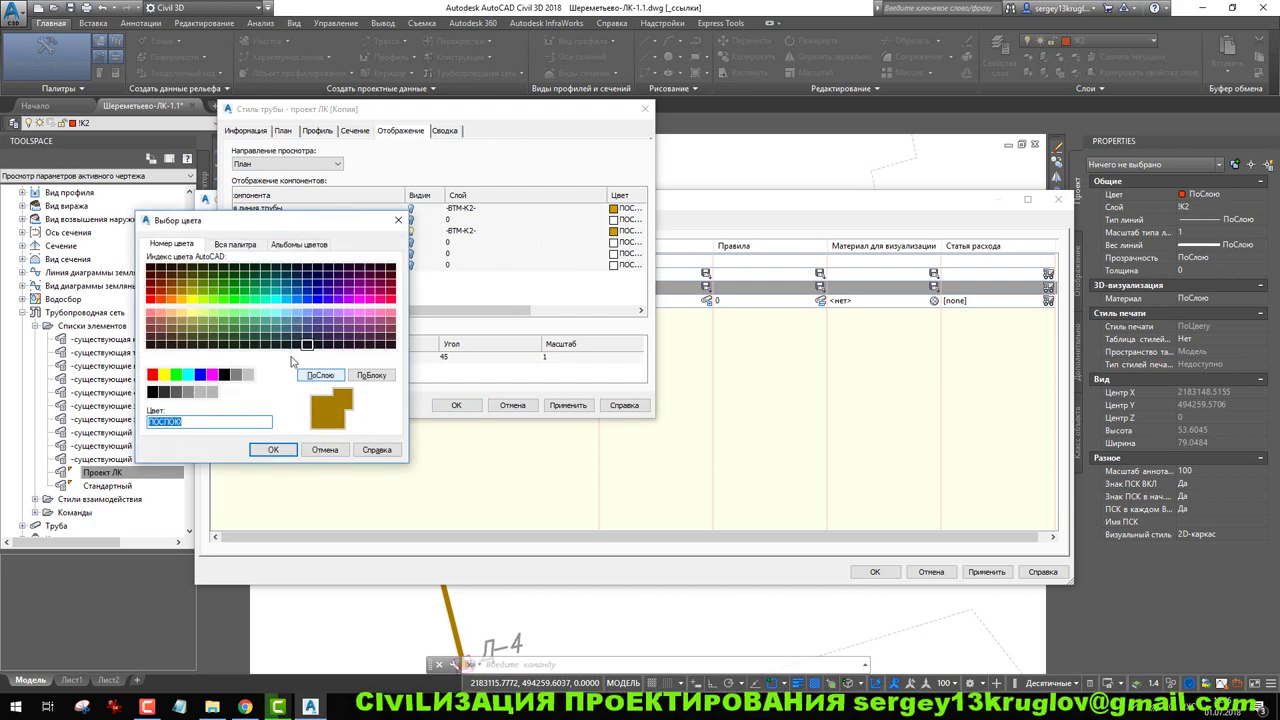
left_click(233, 293)
left_click(176, 374)
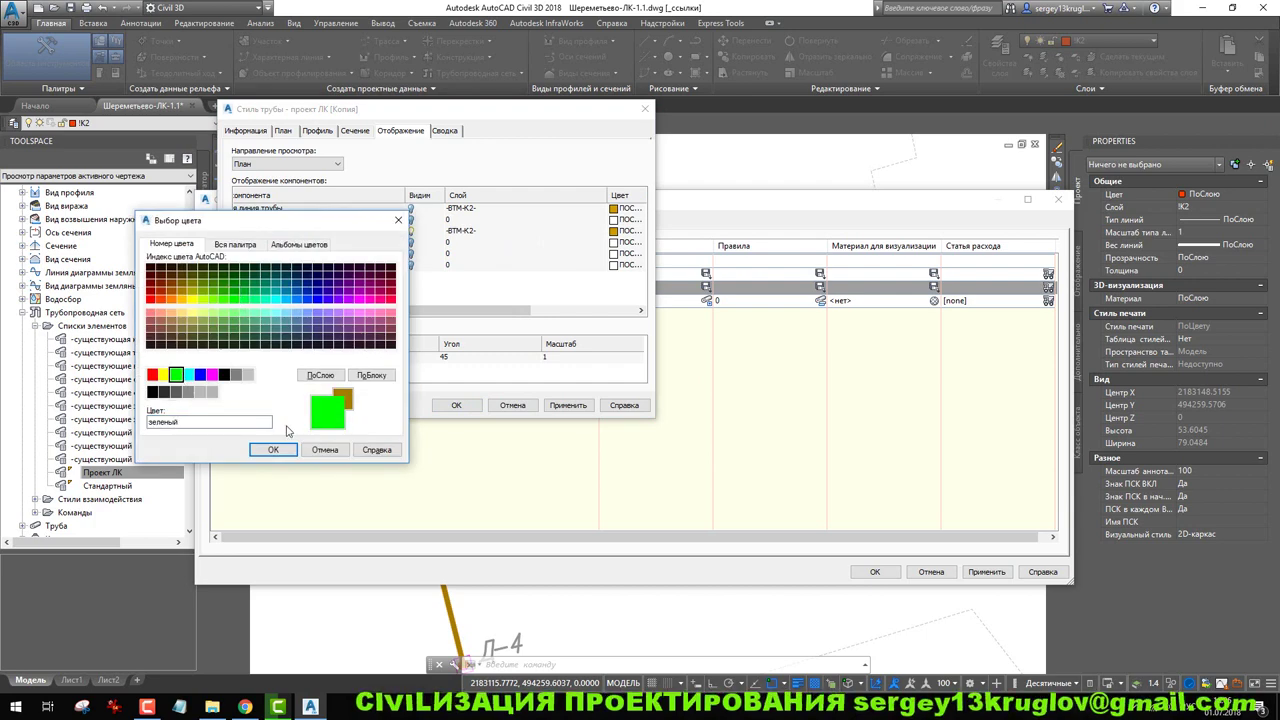
left_click(273, 449)
For the style's profile view, hide the centreline and colour the outer walls green, and assign the copied style to the Теплоизоляция part.
left_click(287, 163)
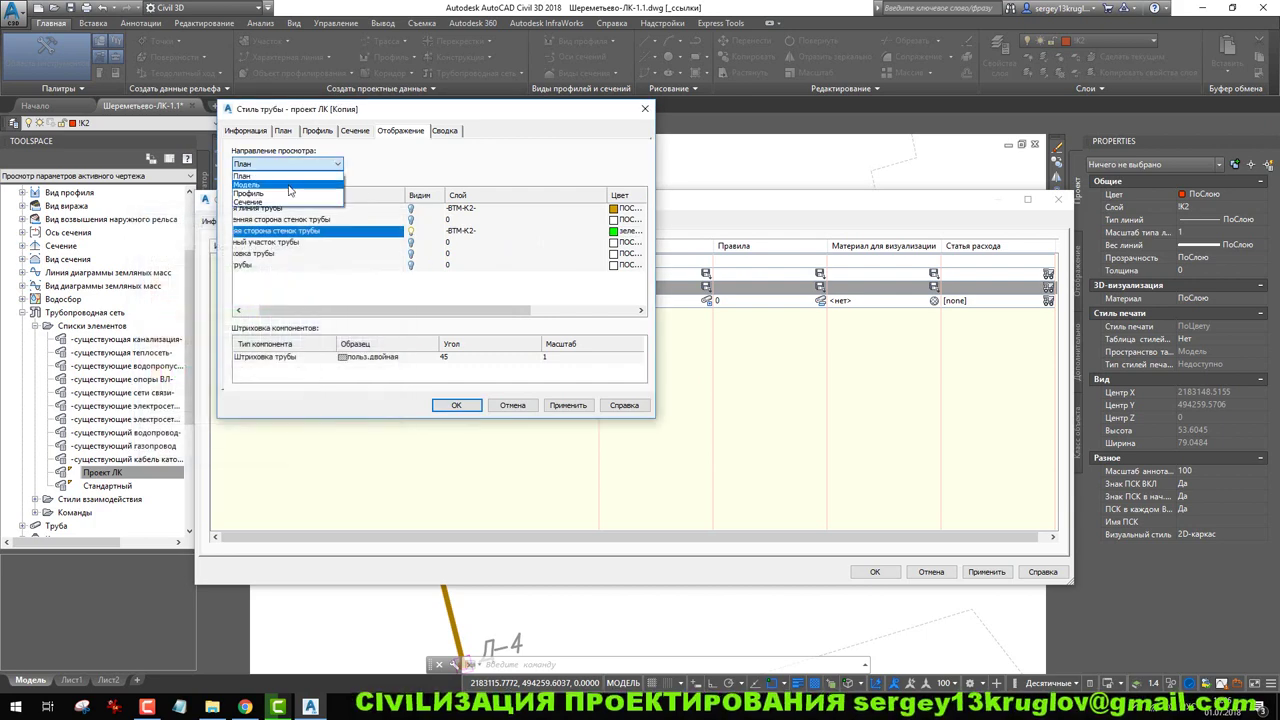
left_click(286, 195)
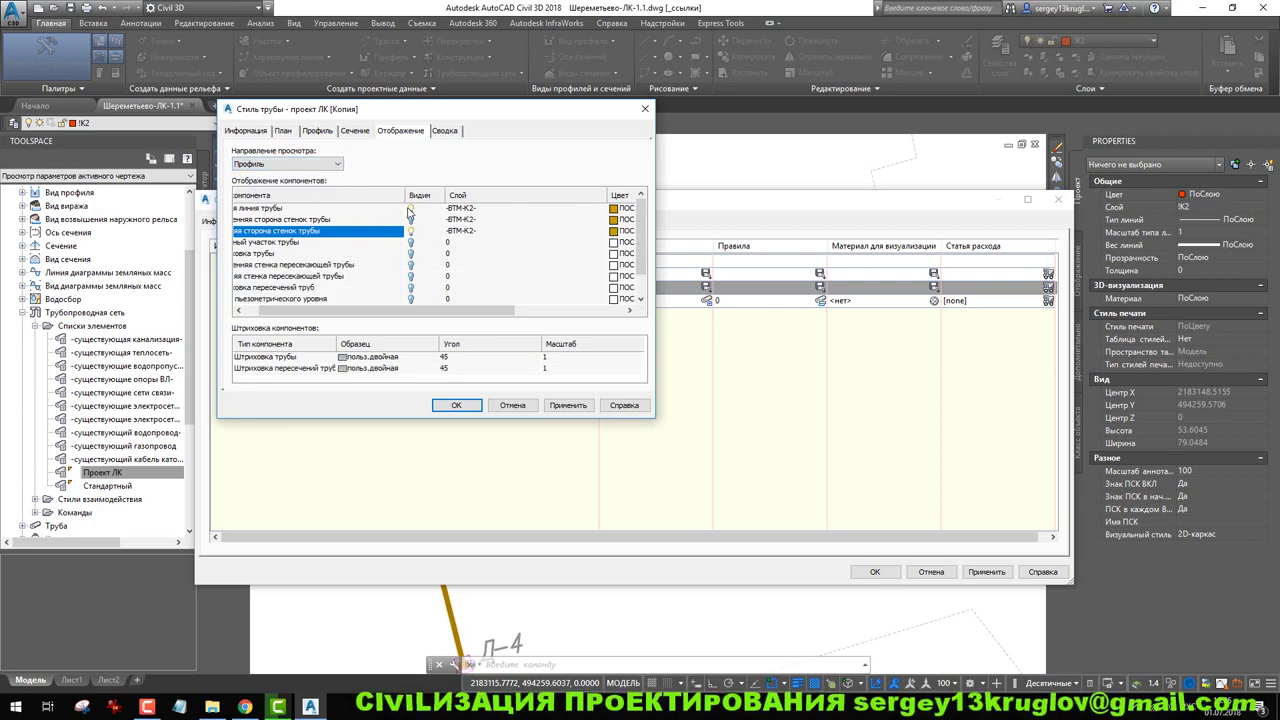
left_click(410, 209)
left_click(613, 242)
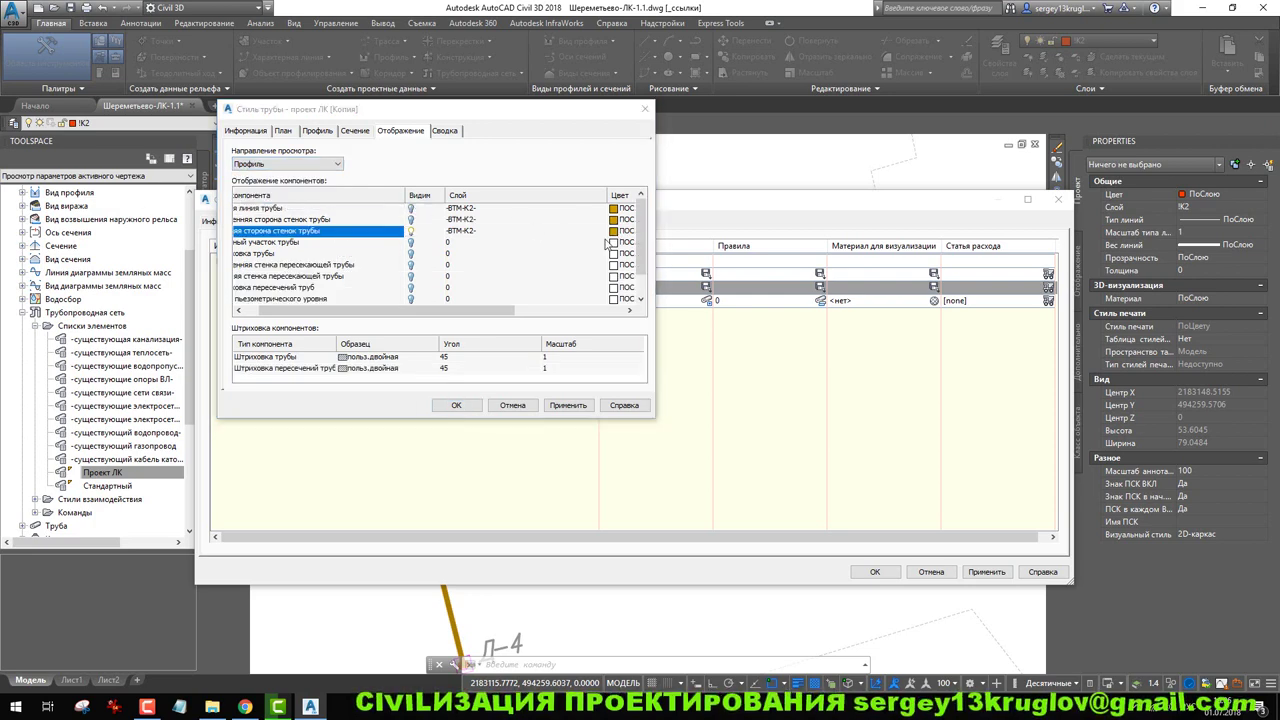
left_click(176, 375)
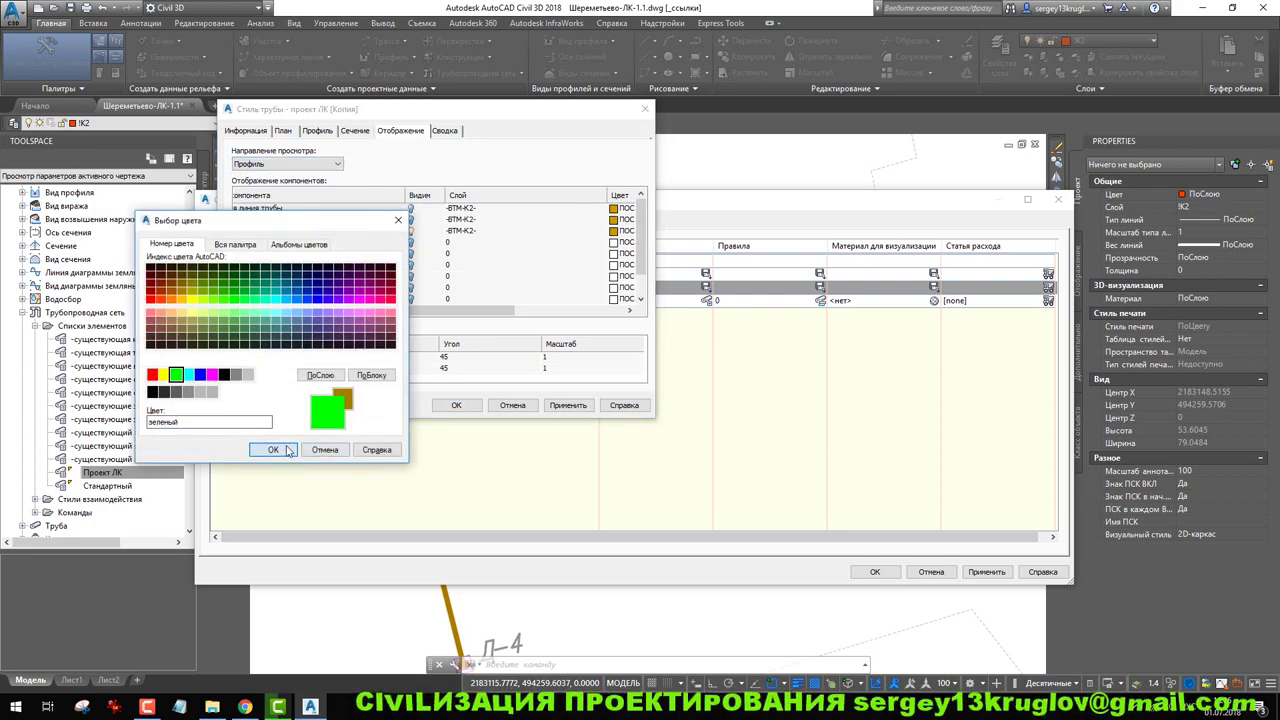
left_click(273, 449)
key("Return")
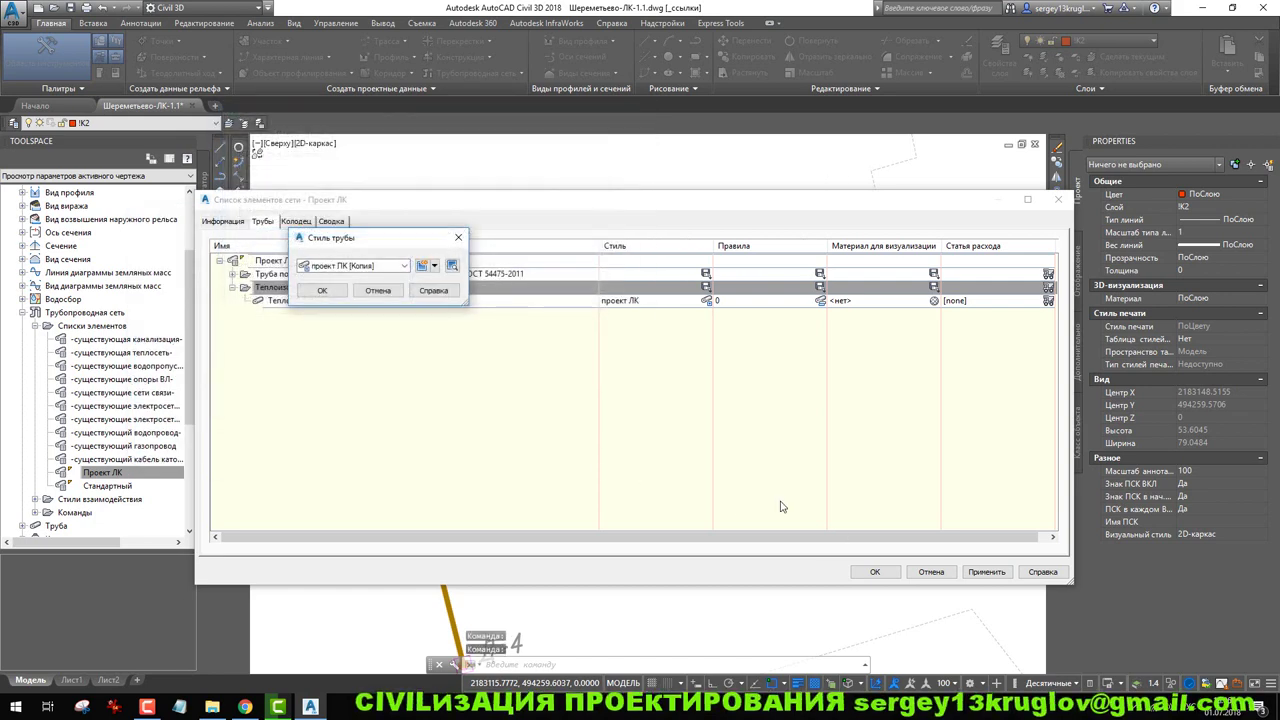
left_click(342, 294)
Reopen the Теплоизоляция part's pipe style for editing and set the pipe component's colour to green in the model view (Модель).
right_click(709, 308)
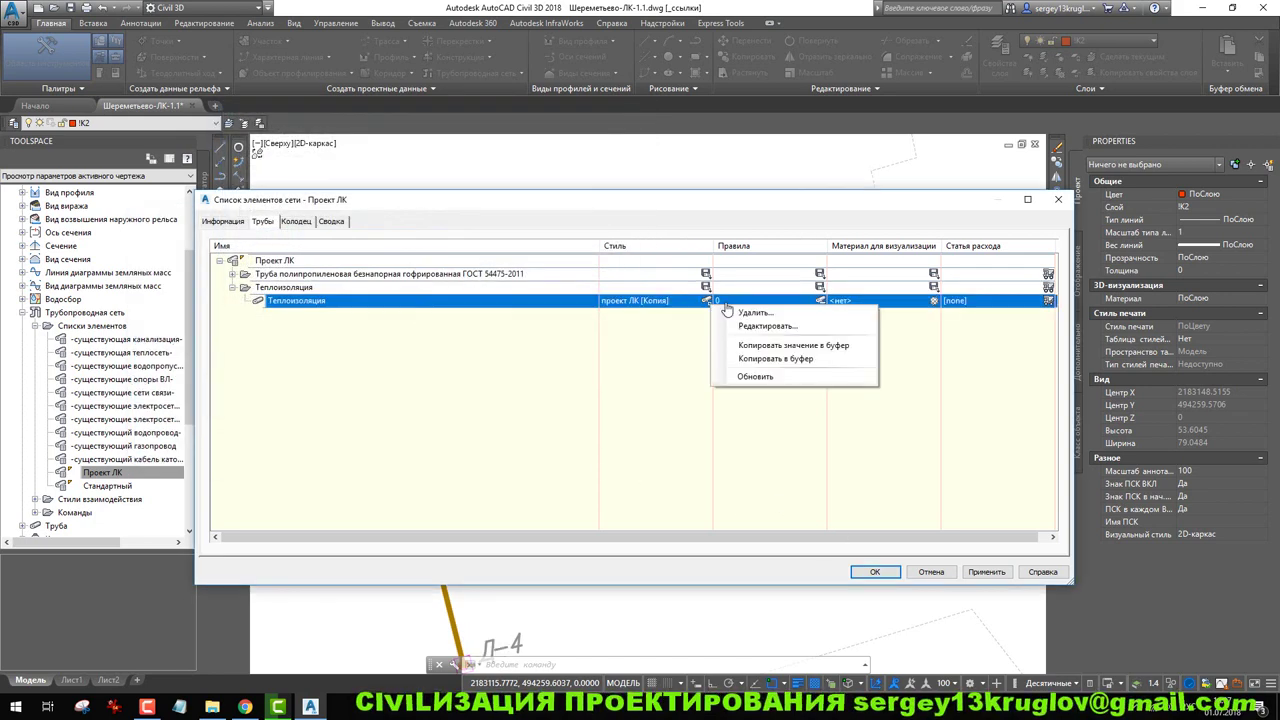
left_click(705, 302)
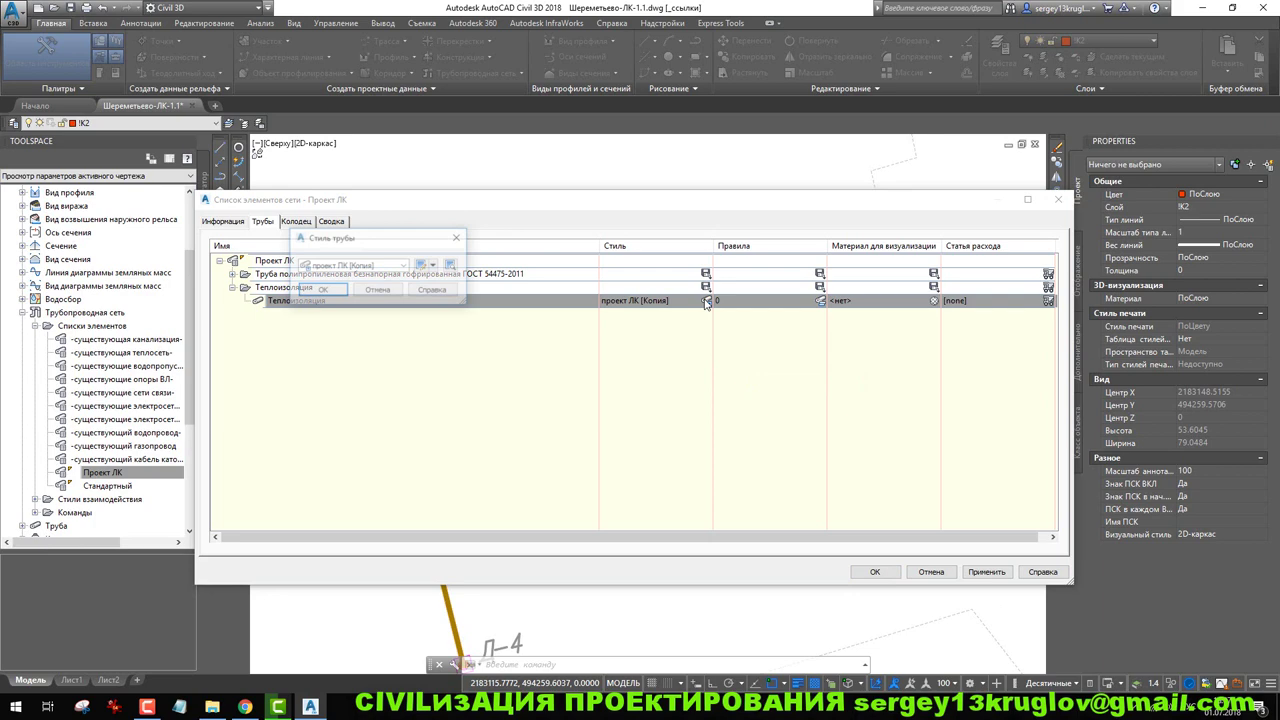
left_click(431, 265)
left_click(480, 309)
left_click(320, 164)
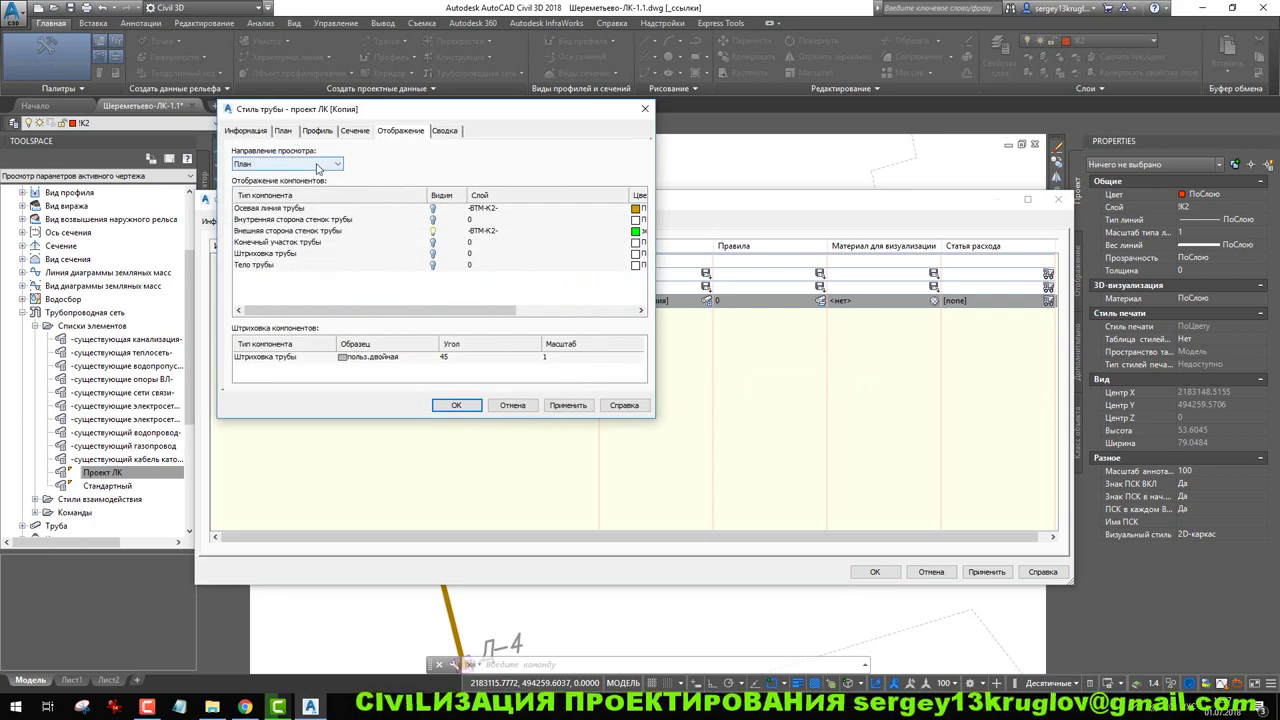
left_click(285, 186)
left_click(634, 210)
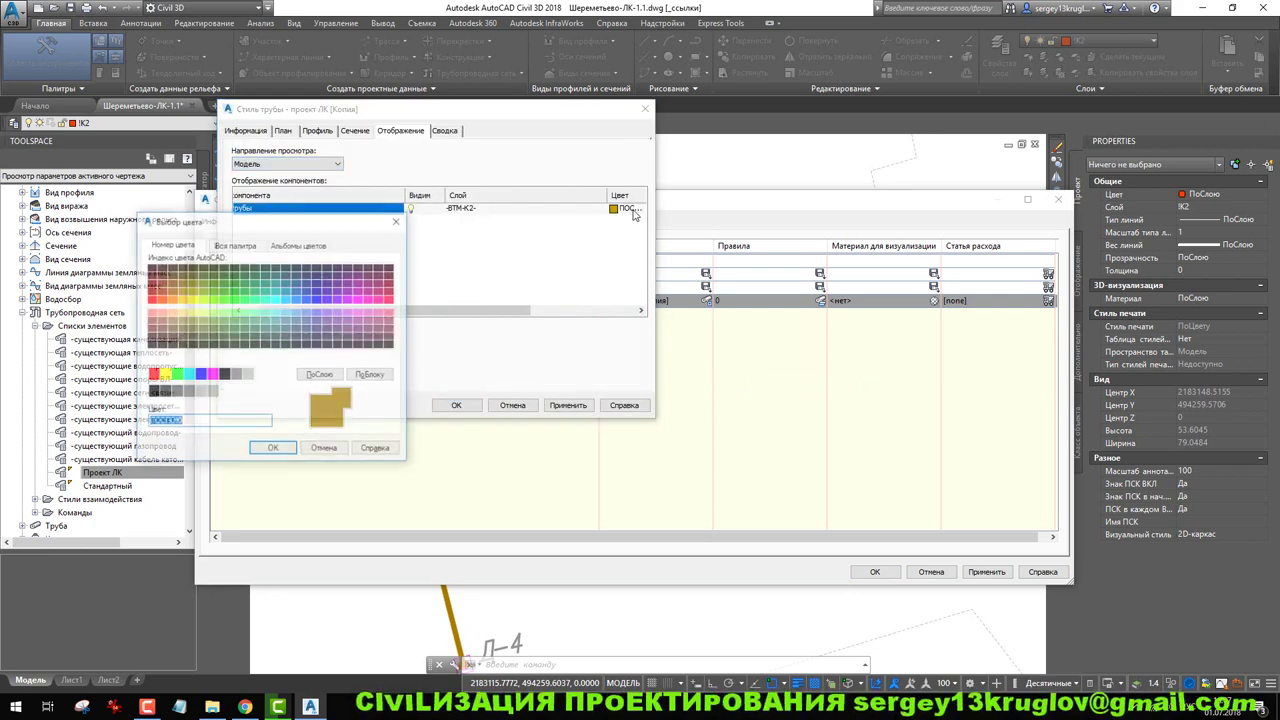
left_click(234, 298)
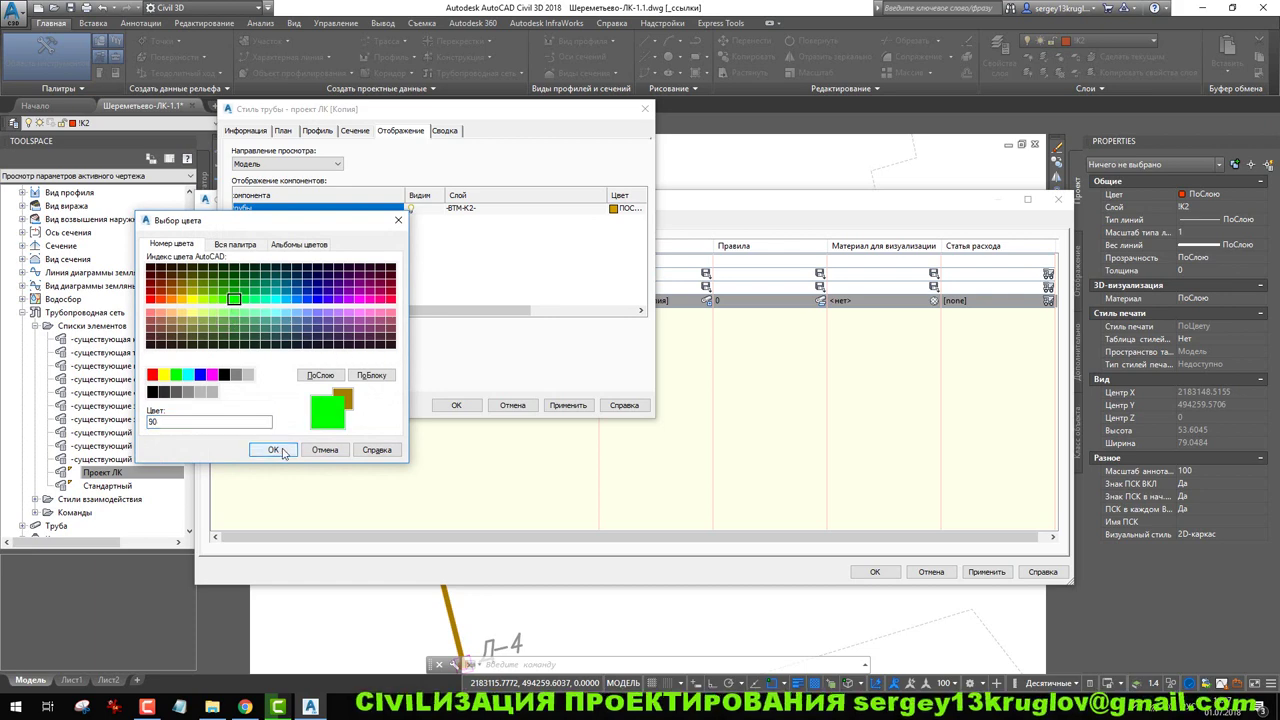
left_click(176, 374)
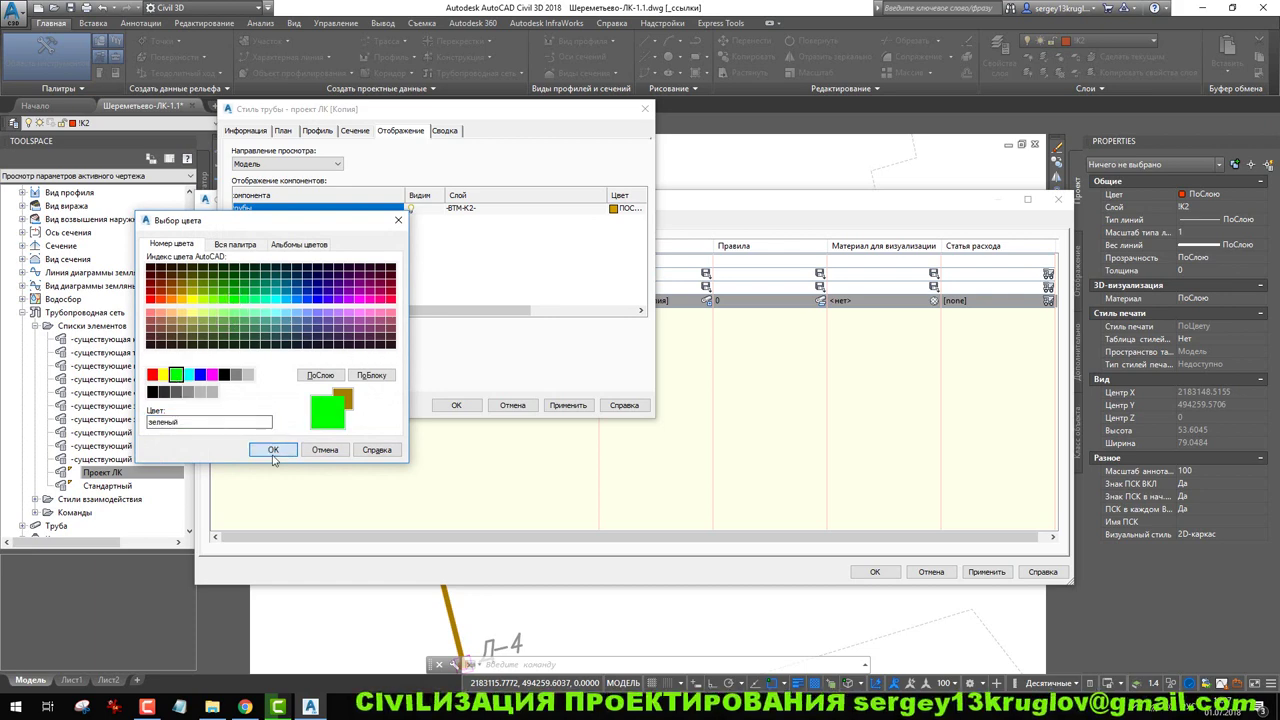
left_click(272, 451)
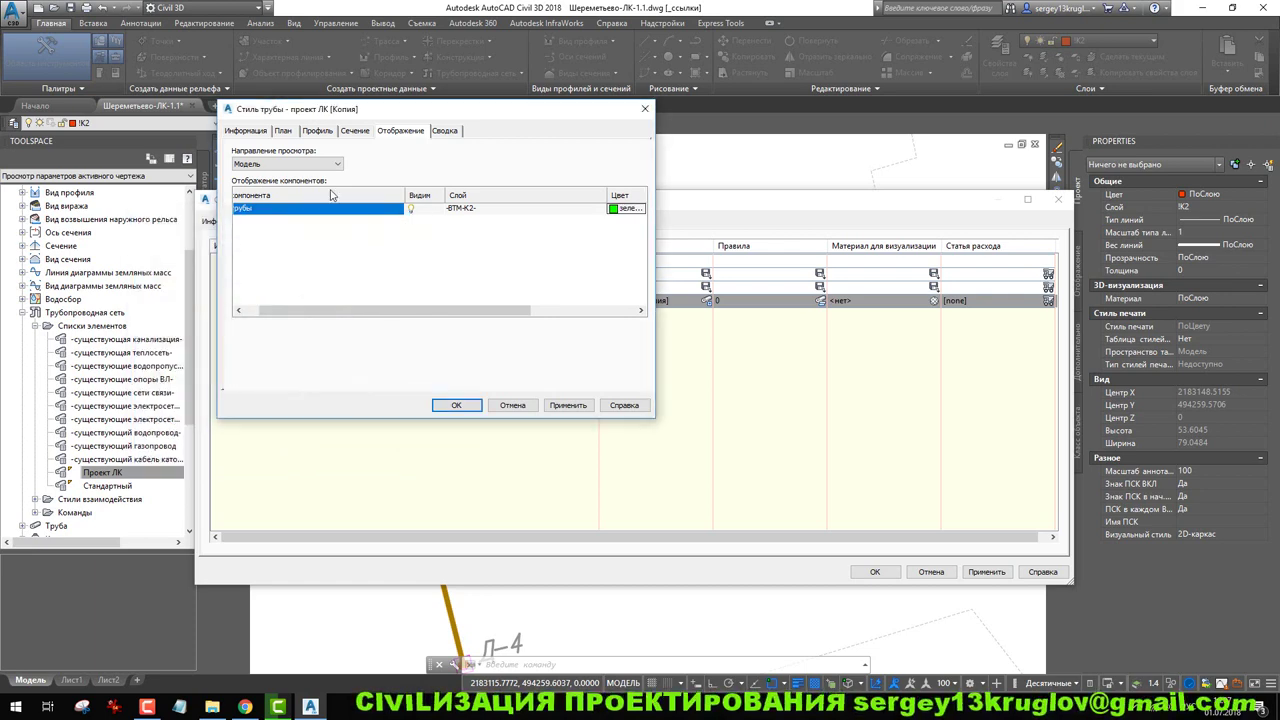
Rename the pipe style to "проект ЛК теплоизоляция" and save the parts list.
left_click(254, 129)
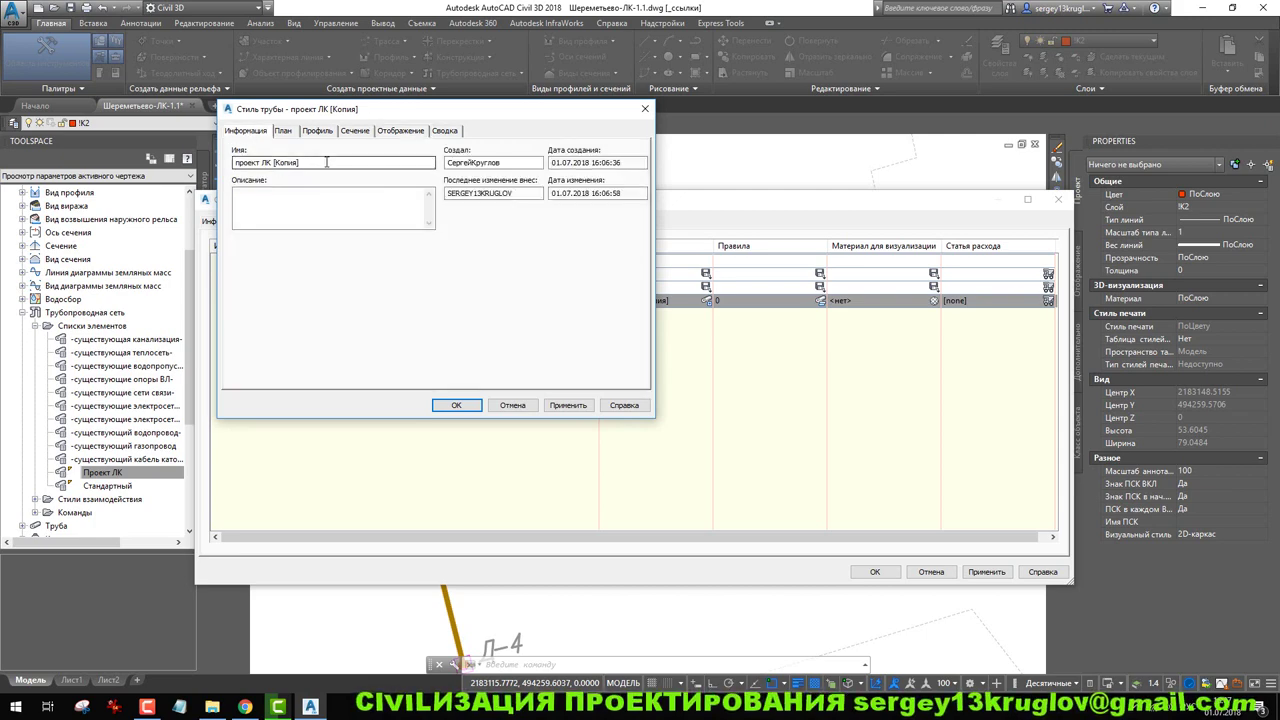
left_click_drag(327, 162, 272, 162)
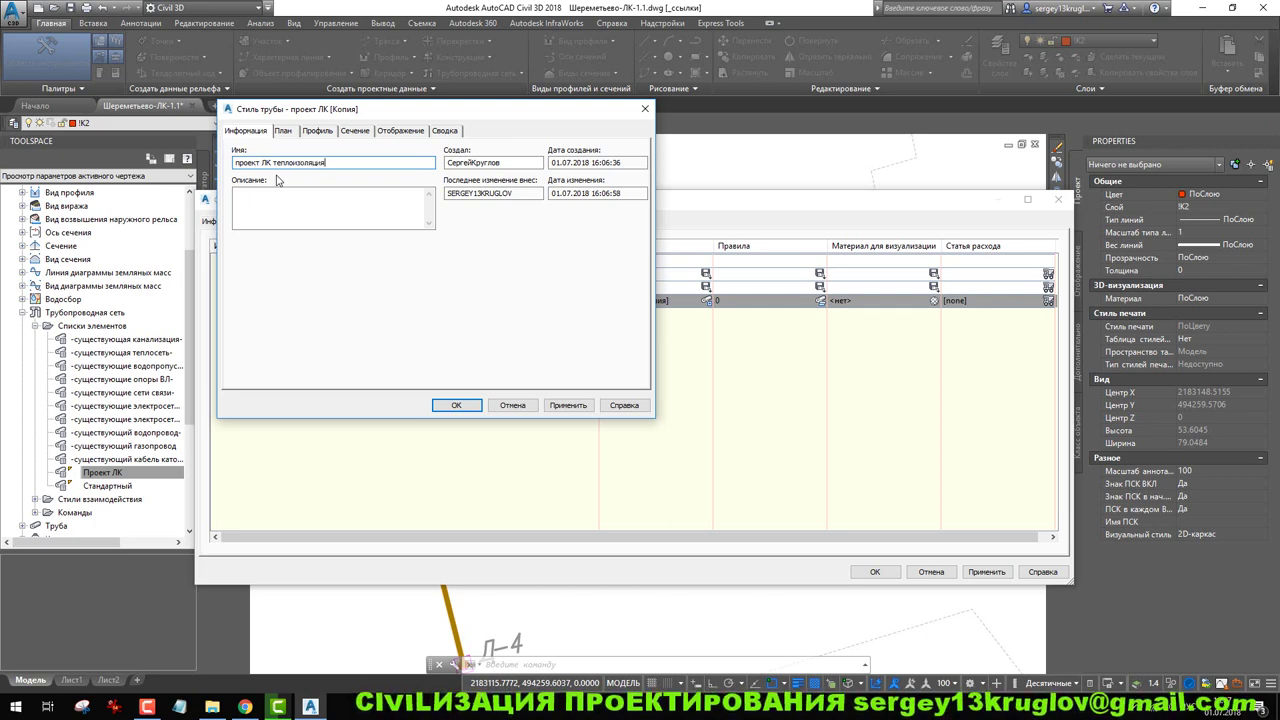
left_click(457, 405)
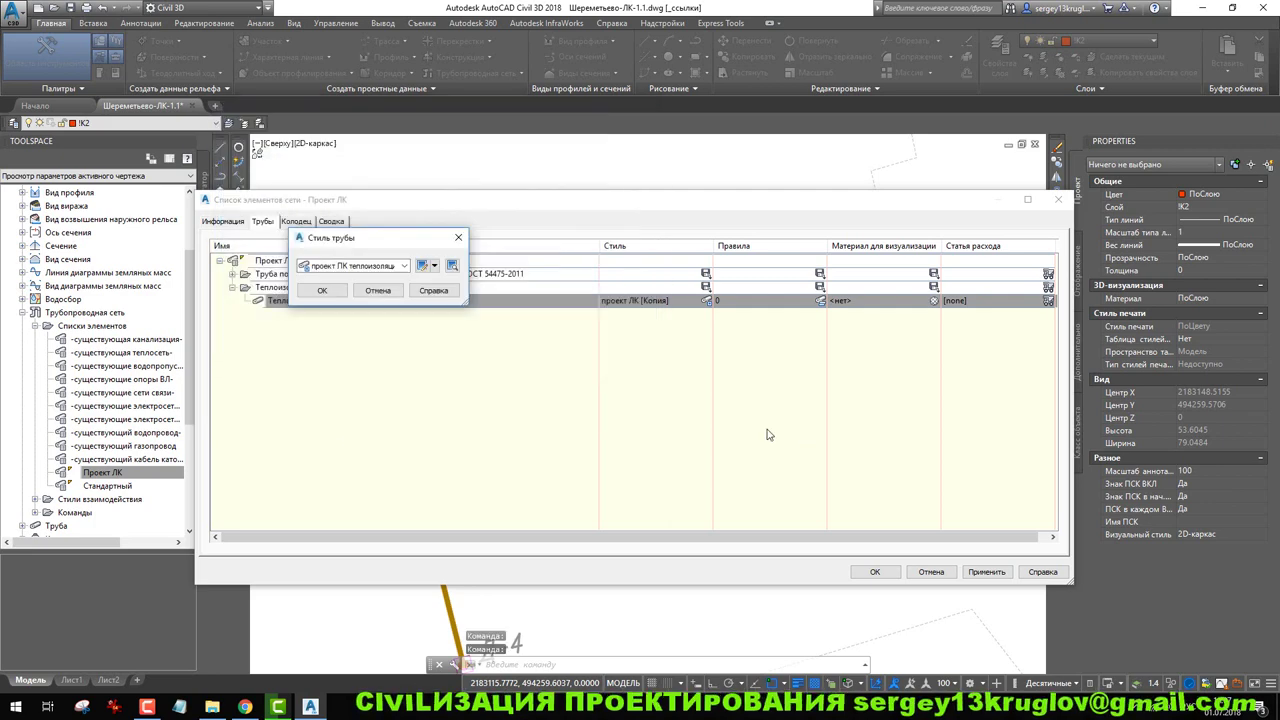
left_click(322, 290)
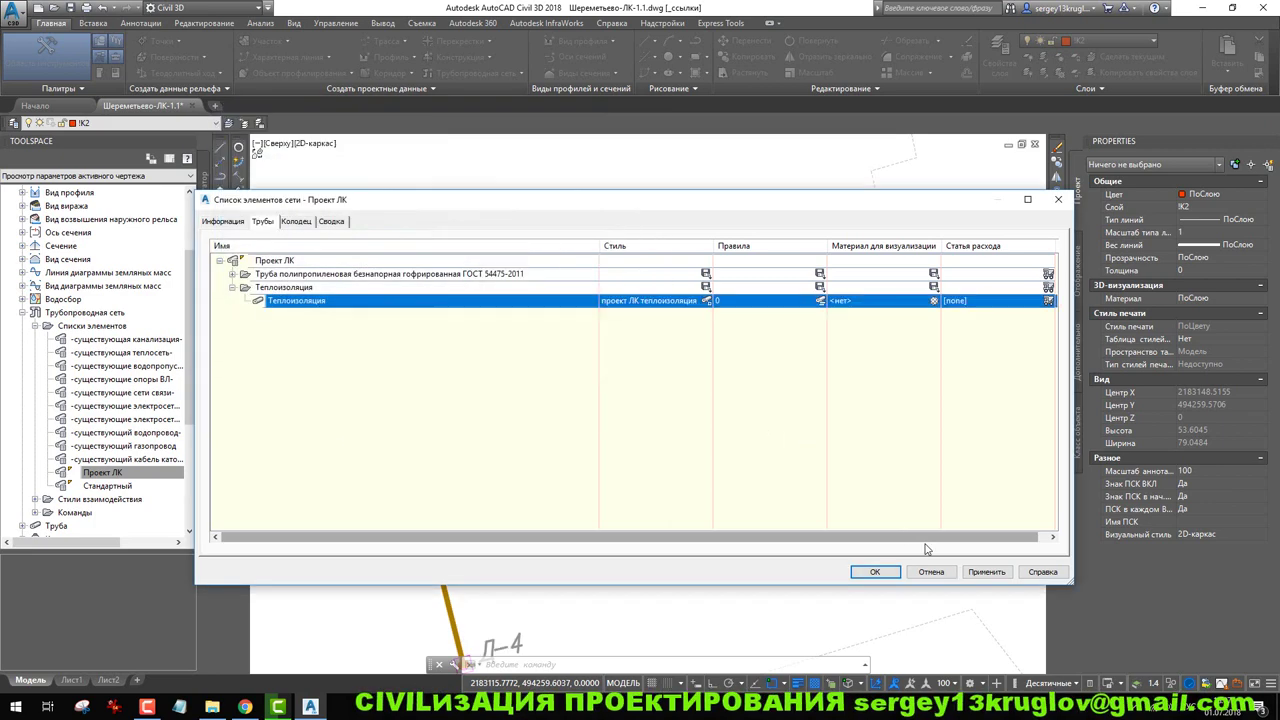
left_click(875, 572)
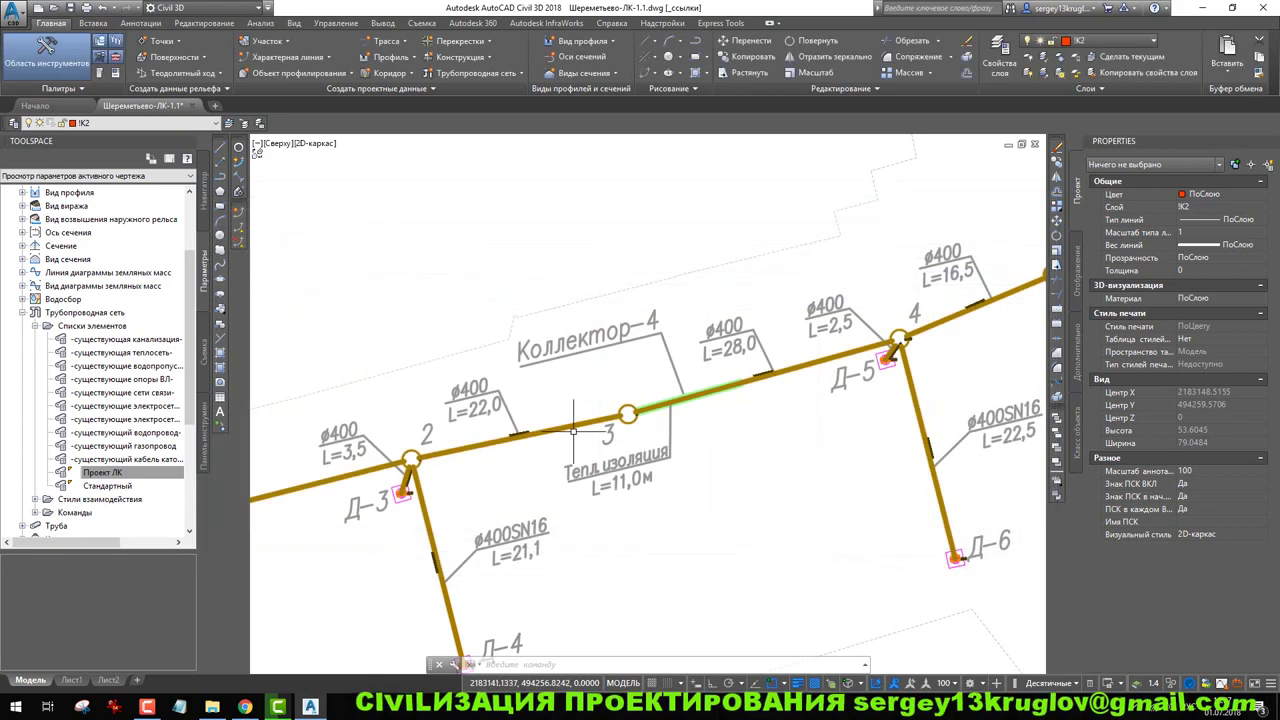
Open the Коллектор-4 pipe network for layout editing and choose Теплоизоляция as the pipe to draw.
left_click(580, 423)
right_click(606, 398)
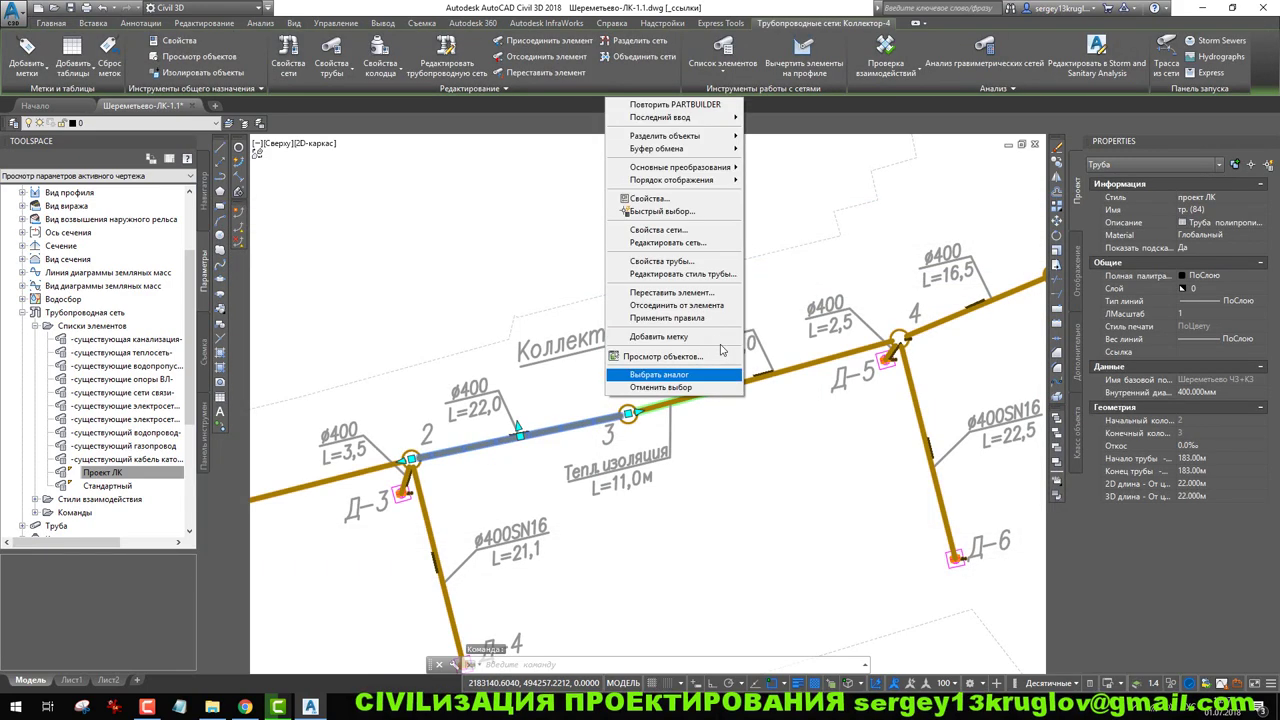
left_click(709, 244)
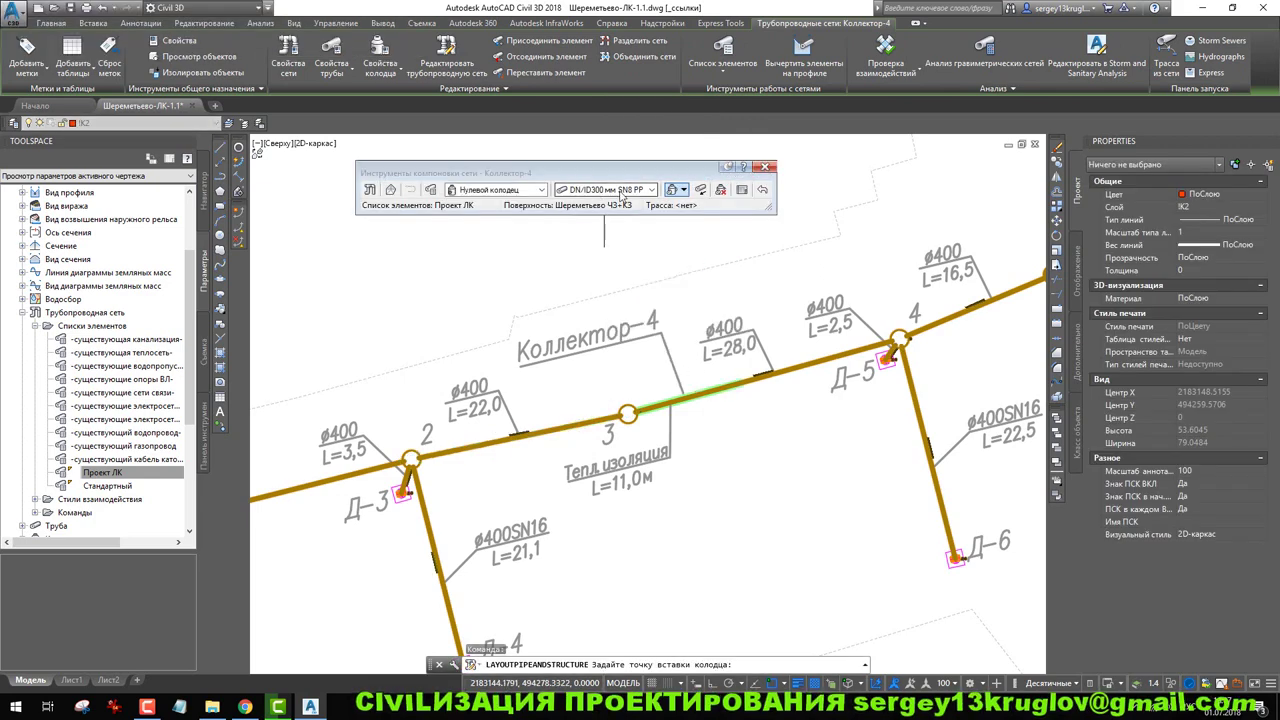
left_click(641, 189)
left_click(609, 309)
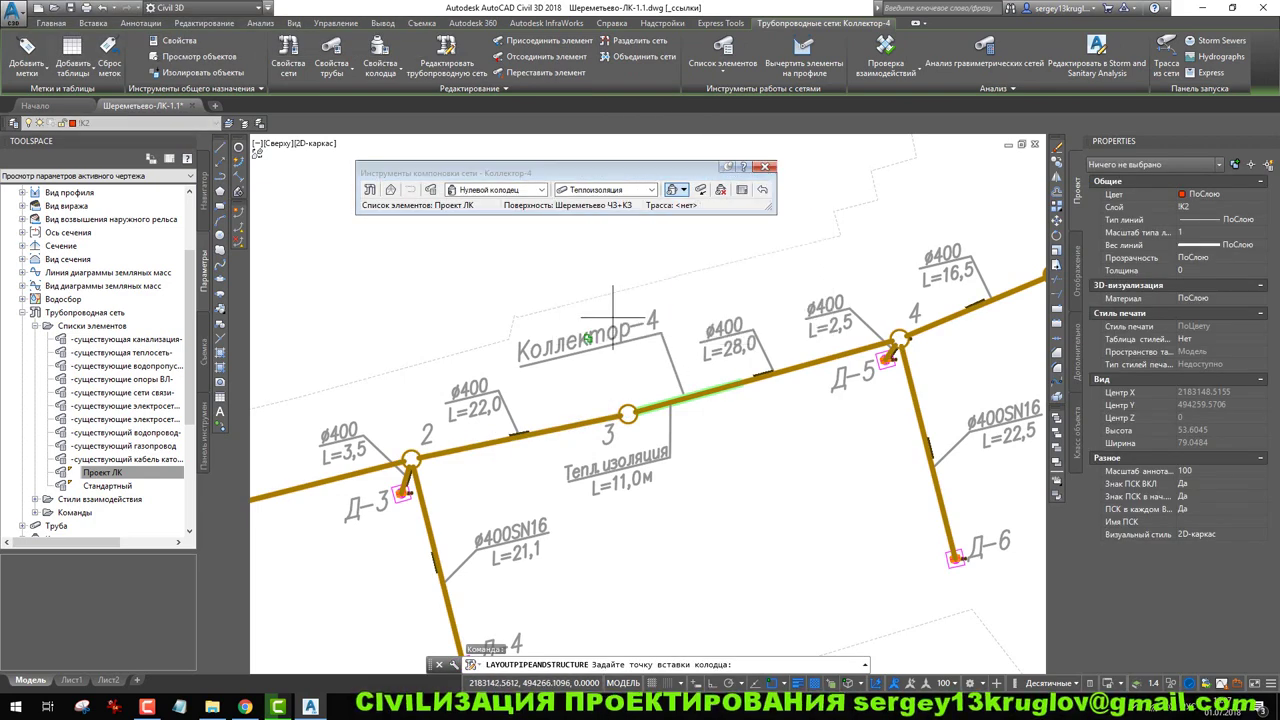
Draw a Теплоизоляция pipe from the centre of structure 3 to the end edge of the green insulation outline, using the Nearest snap.
scroll(676, 387, "up", 6)
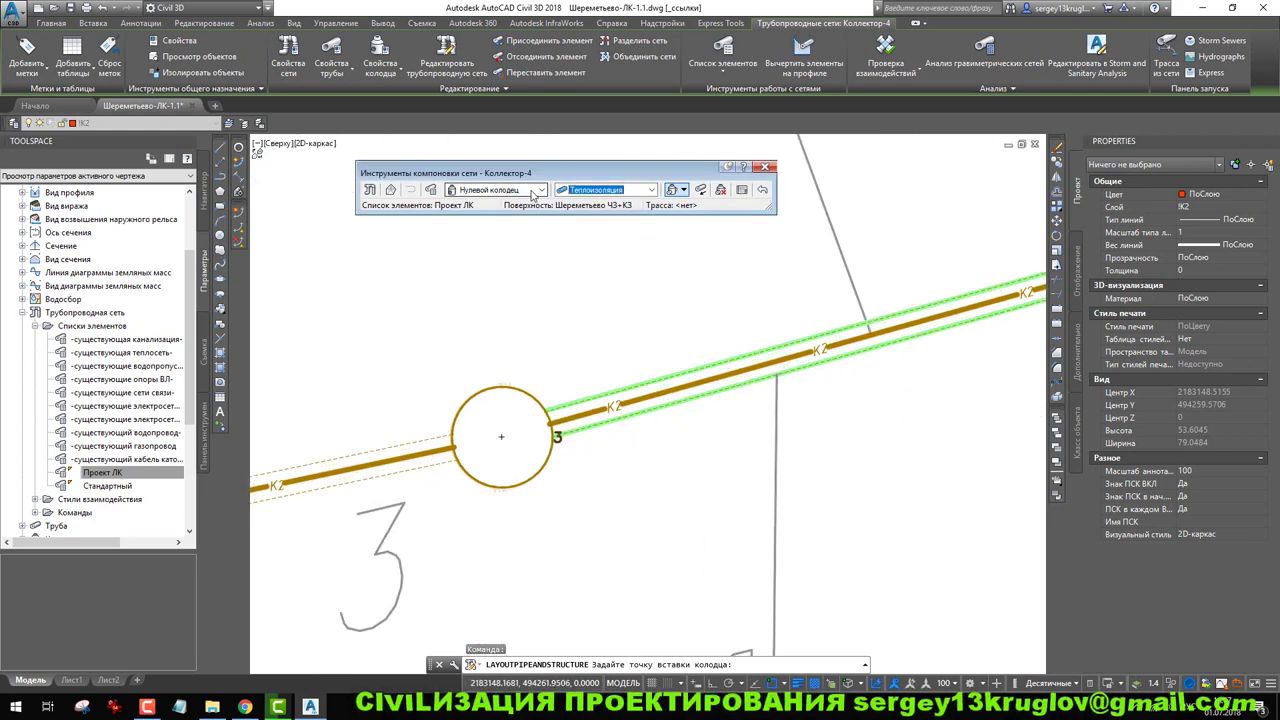
left_click(505, 437)
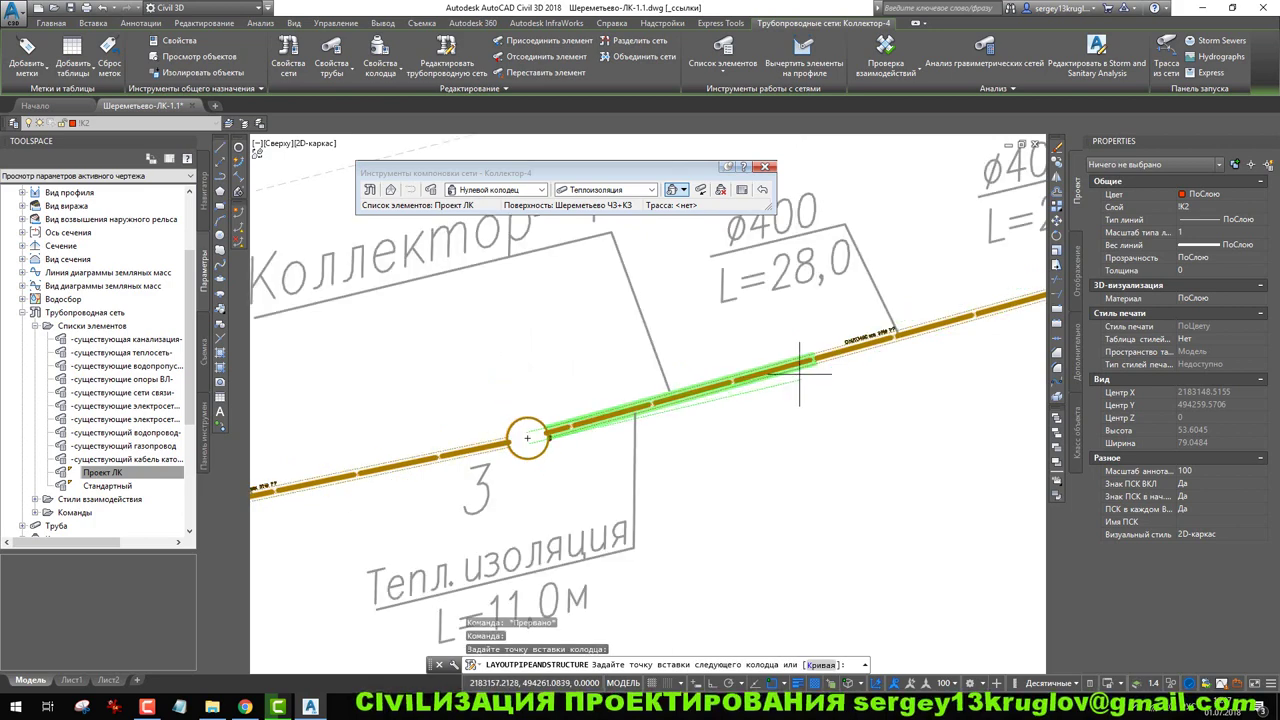
scroll(810, 345, "up", 4)
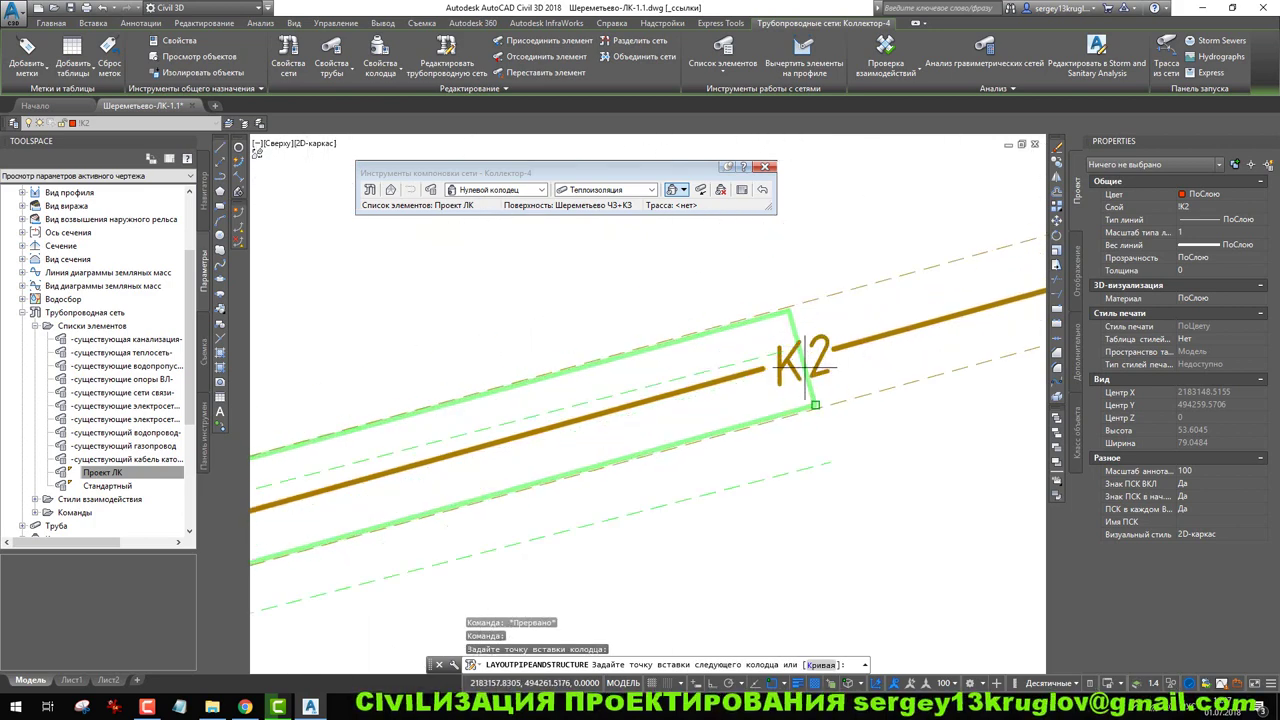
right_click(806, 371, "shift")
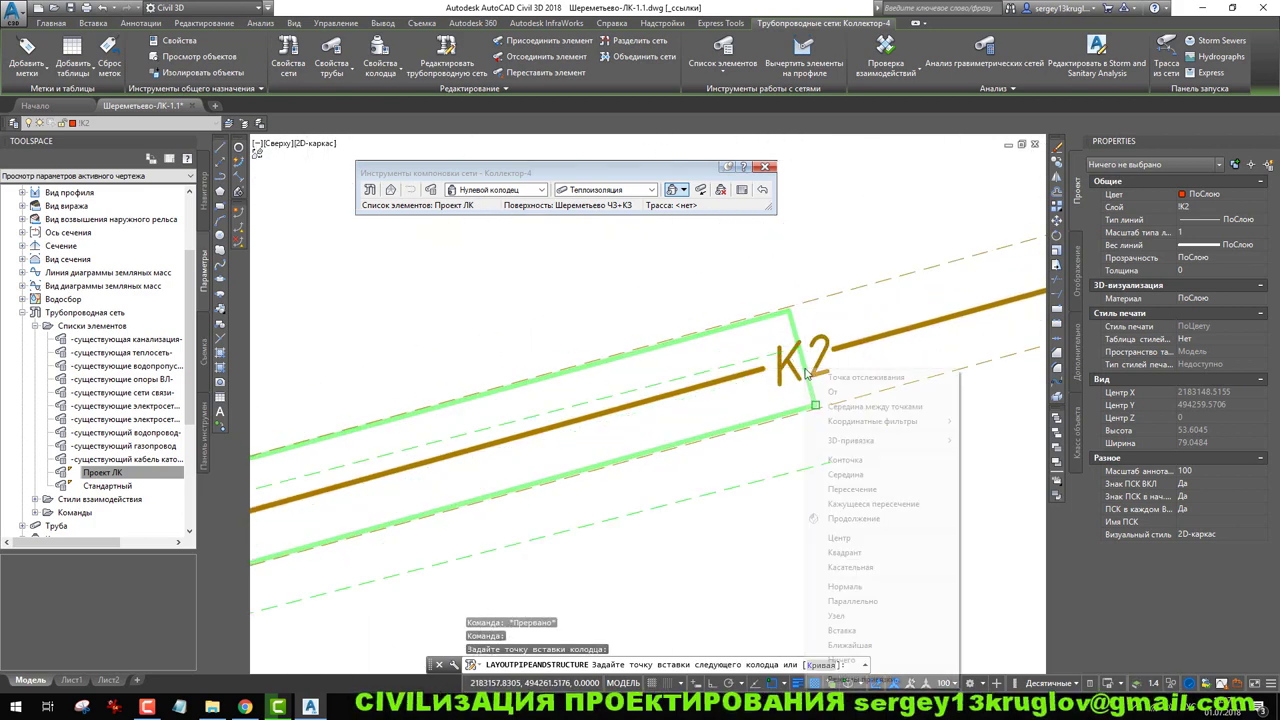
left_click(850, 645)
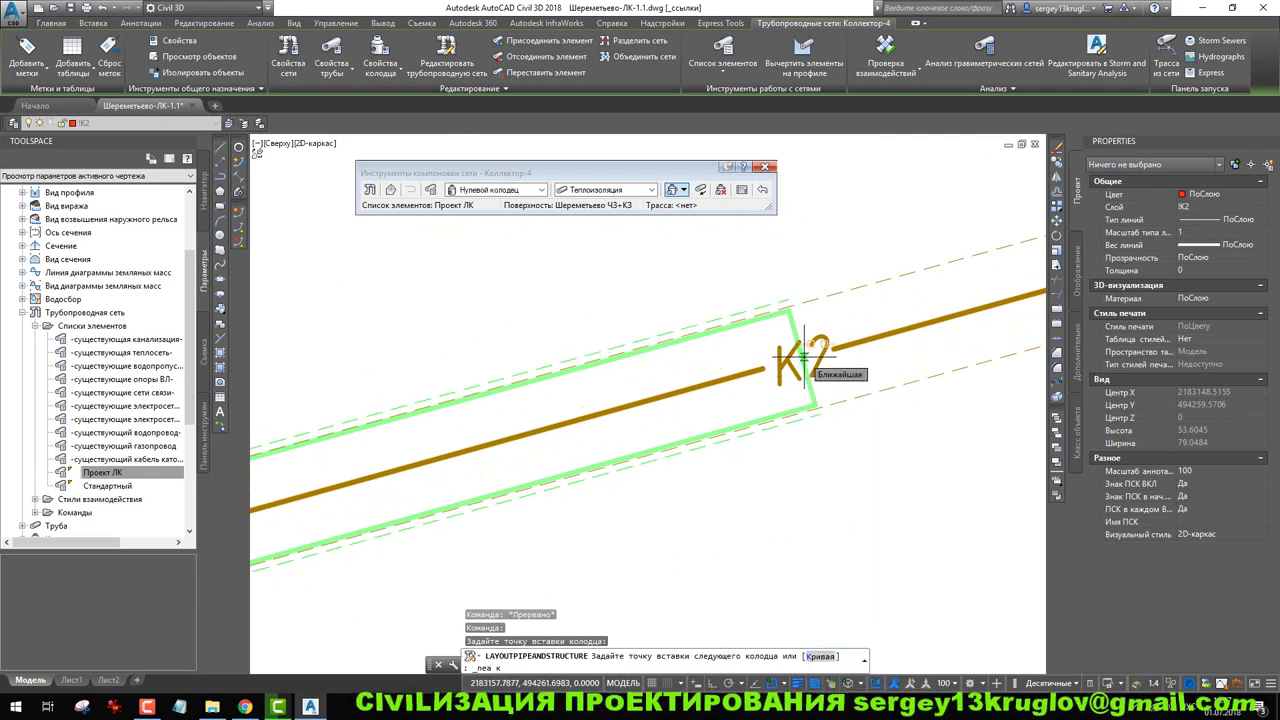
left_click(801, 355)
key("Escape")
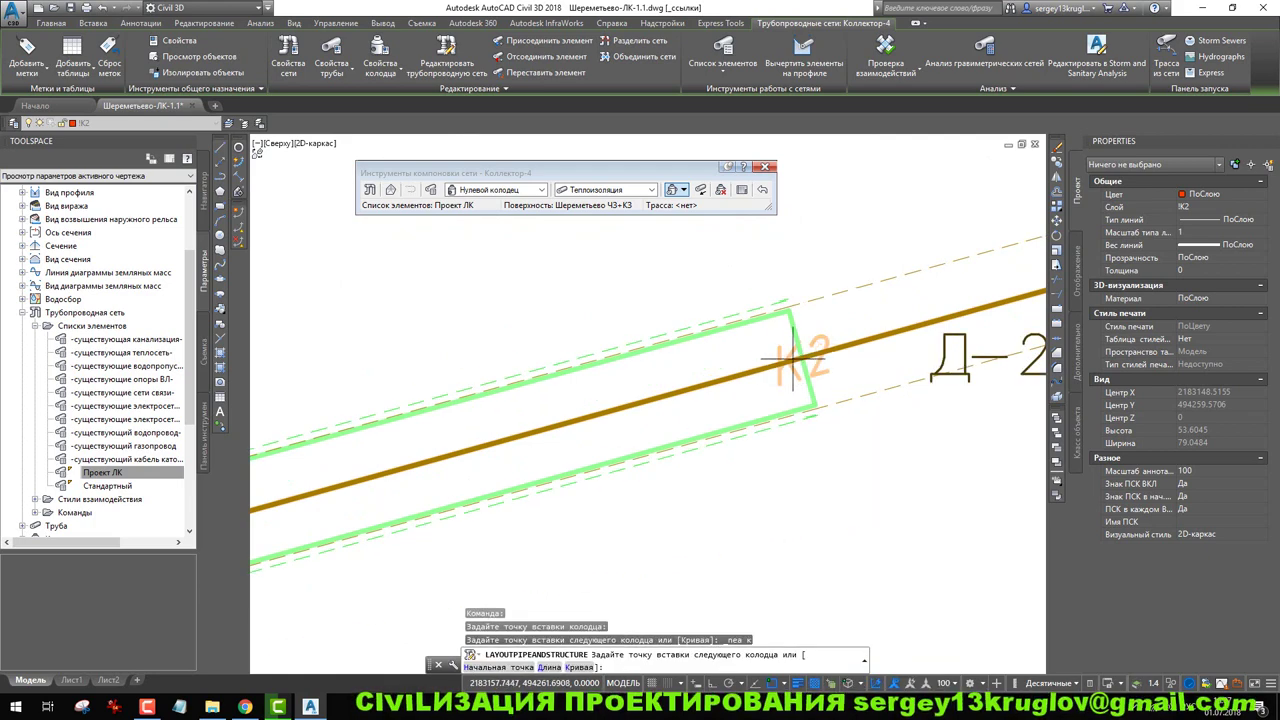
Open the drawn Теплоизоляция pipe's style and set the plan-view linetype of its outer walls (Внешняя сторона стенок трубы) to Continuous.
left_click(777, 298)
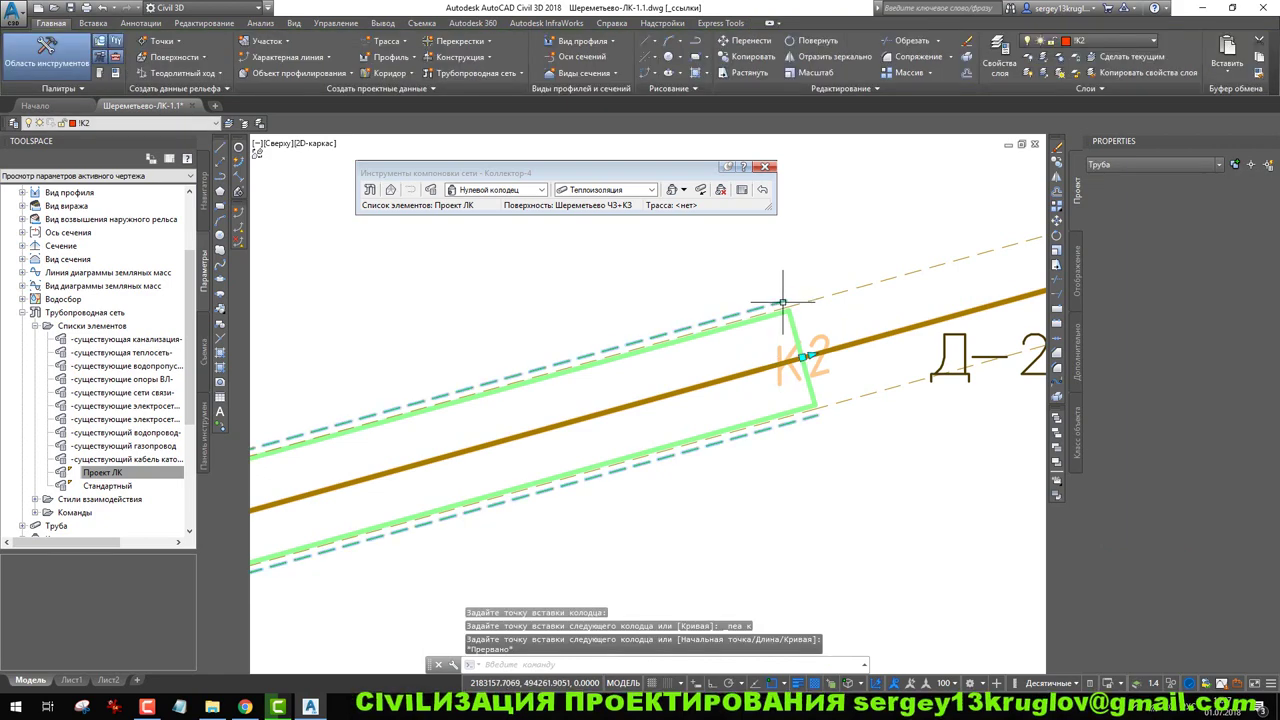
right_click(784, 301)
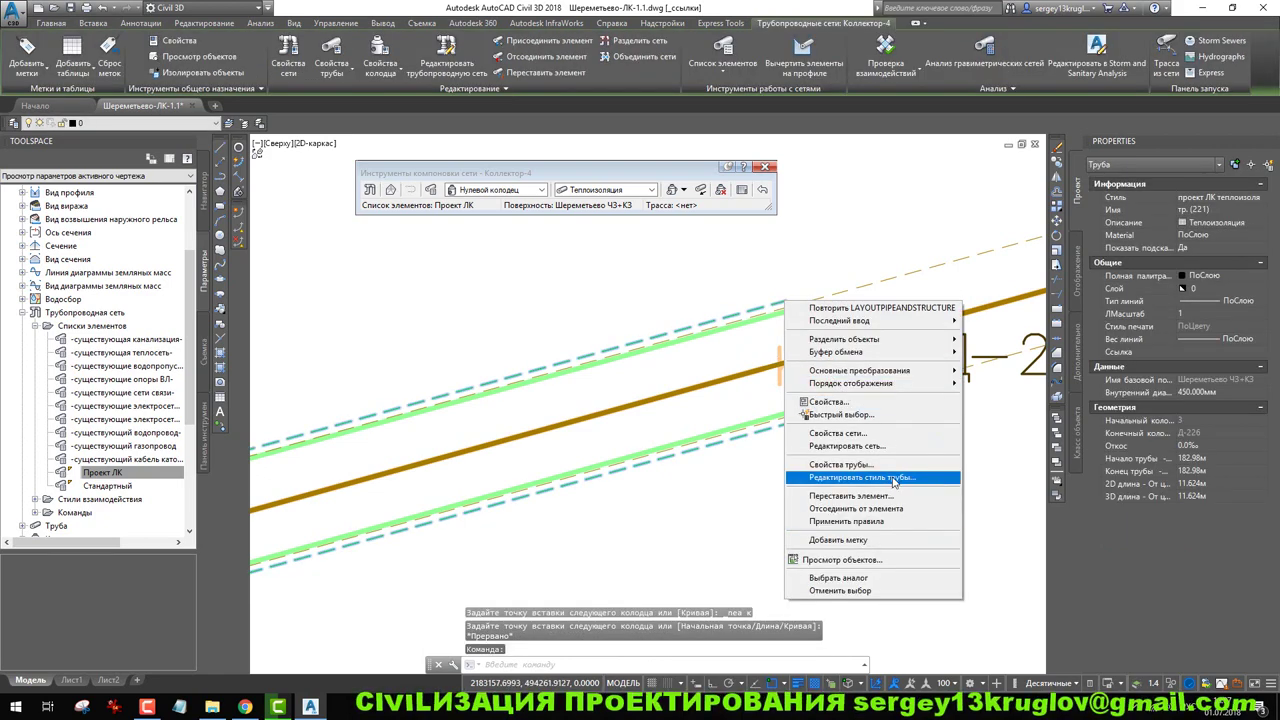
left_click(893, 478)
left_click(401, 131)
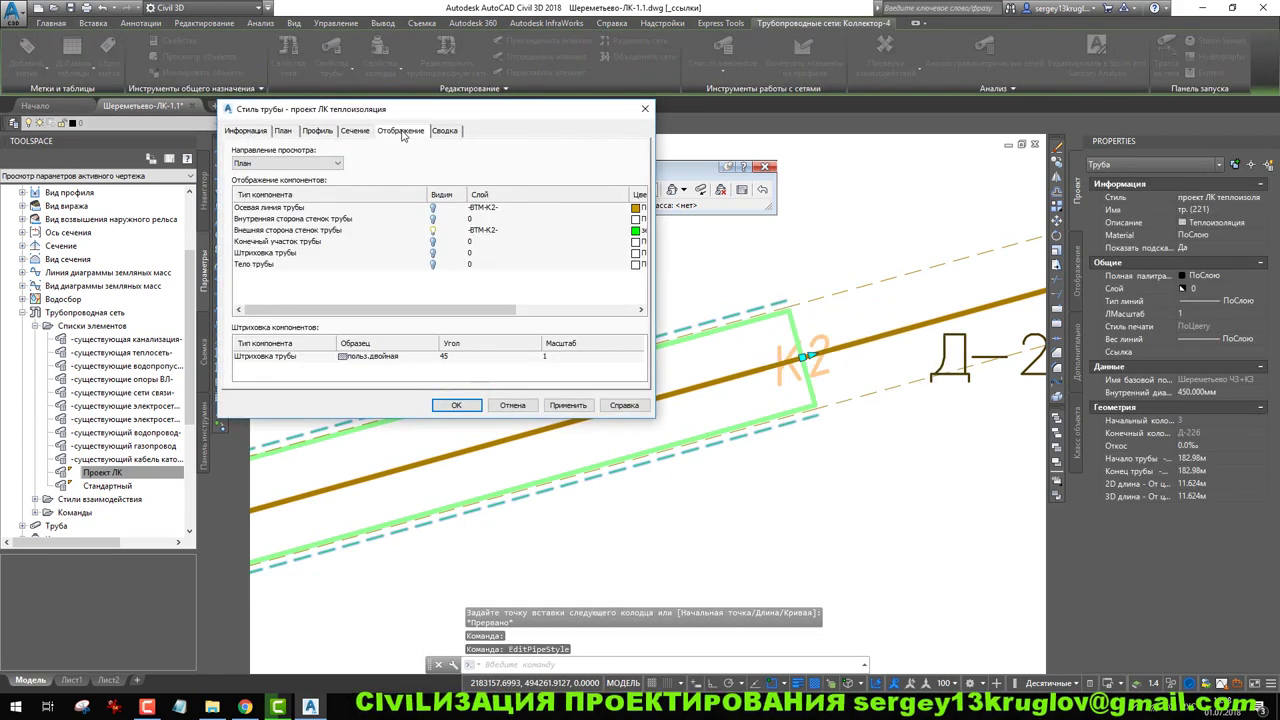
left_click(344, 231)
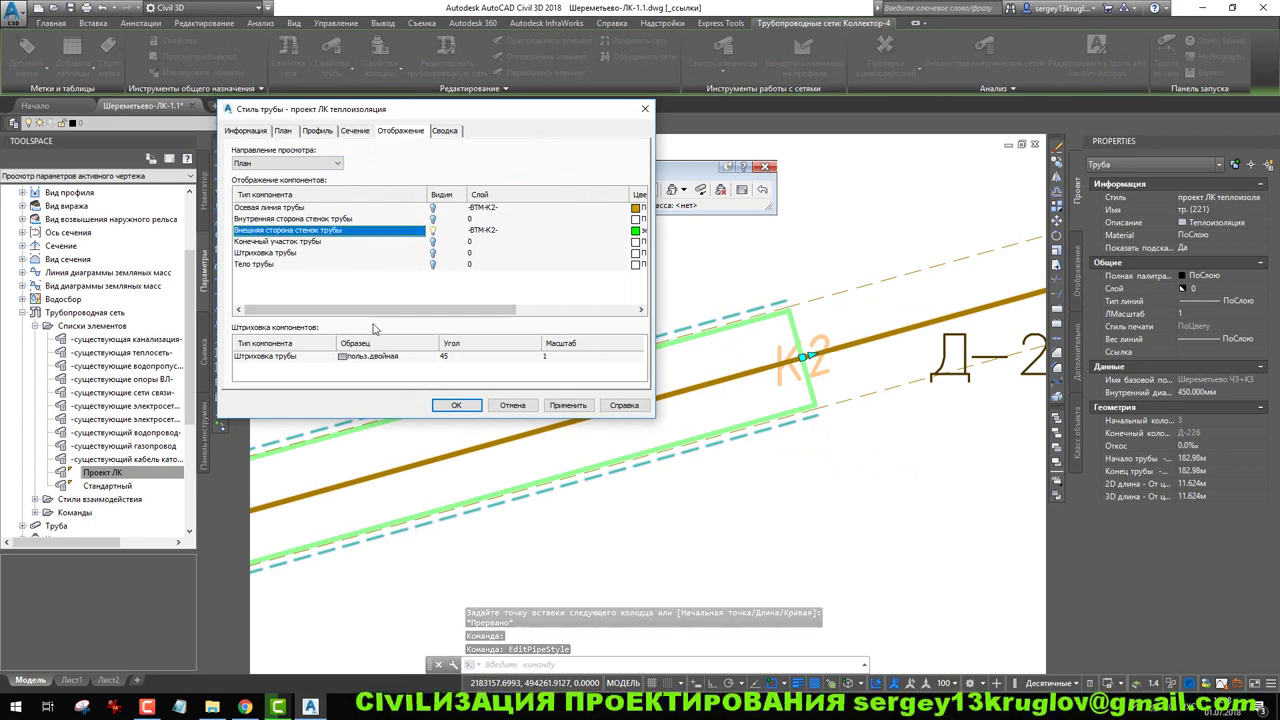
left_click_drag(459, 313, 578, 313)
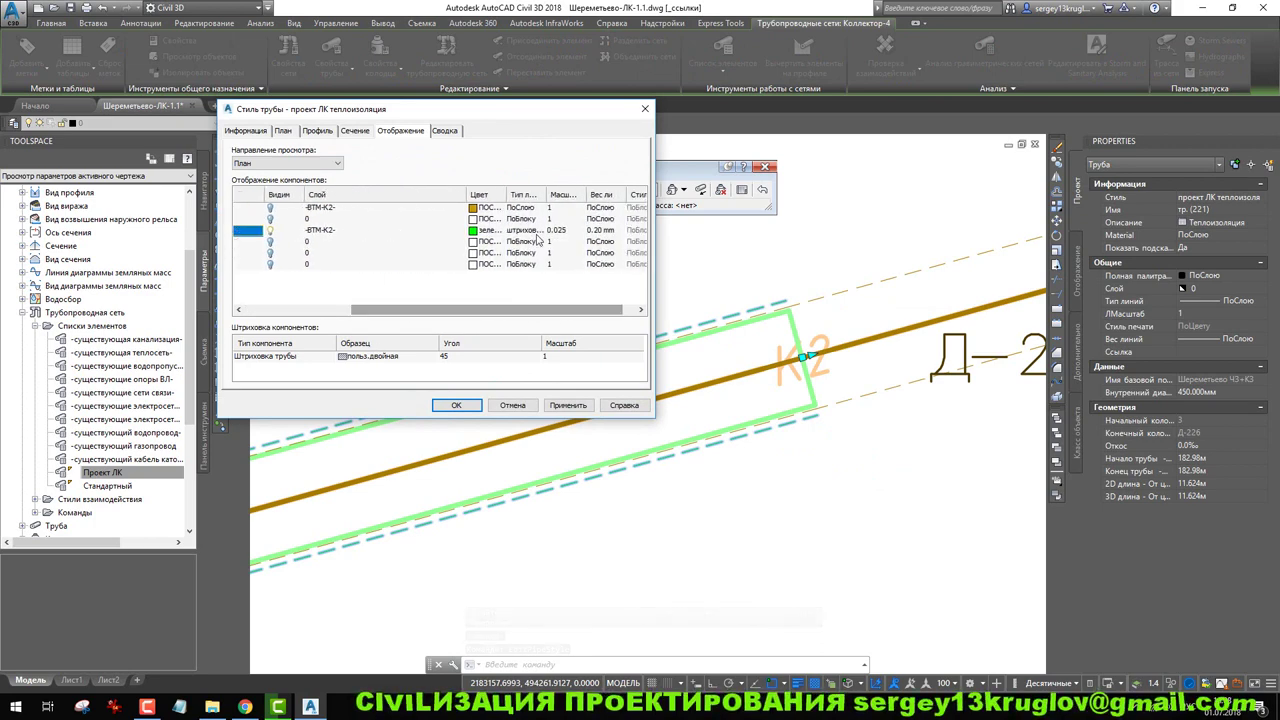
left_click(500, 230)
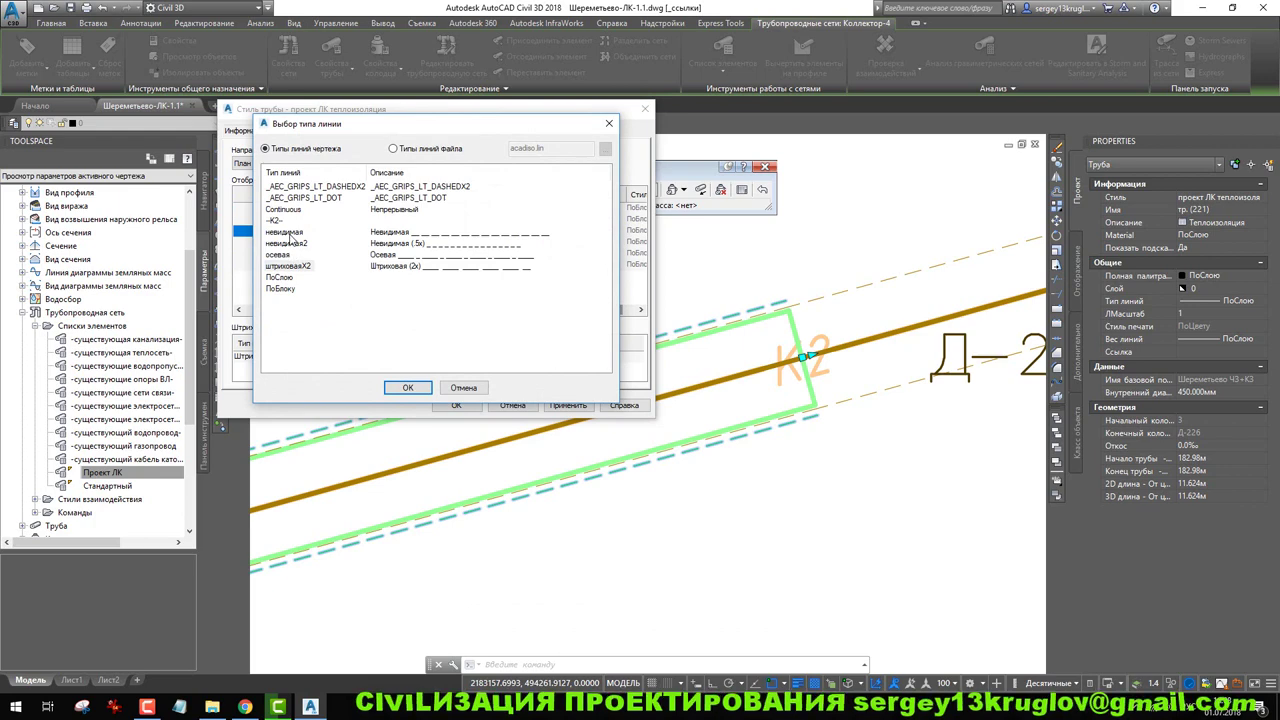
left_click(406, 388)
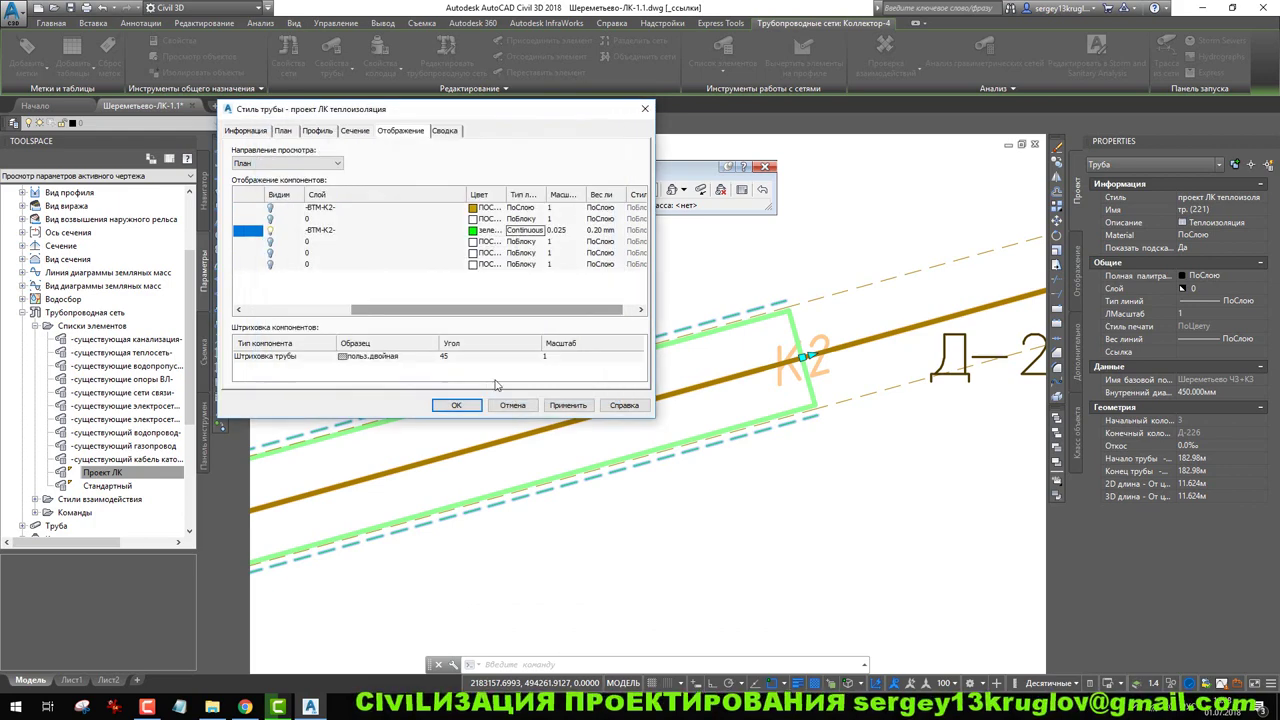
Set the green wall component's linetype to Continuous for the profile view (Профиль), save the pipe style and close the network layout tools.
mouse_move(533, 313)
left_mouse_down()
mouse_move(469, 309)
mouse_move(555, 310)
left_mouse_up()
left_click(287, 163)
left_click(316, 196)
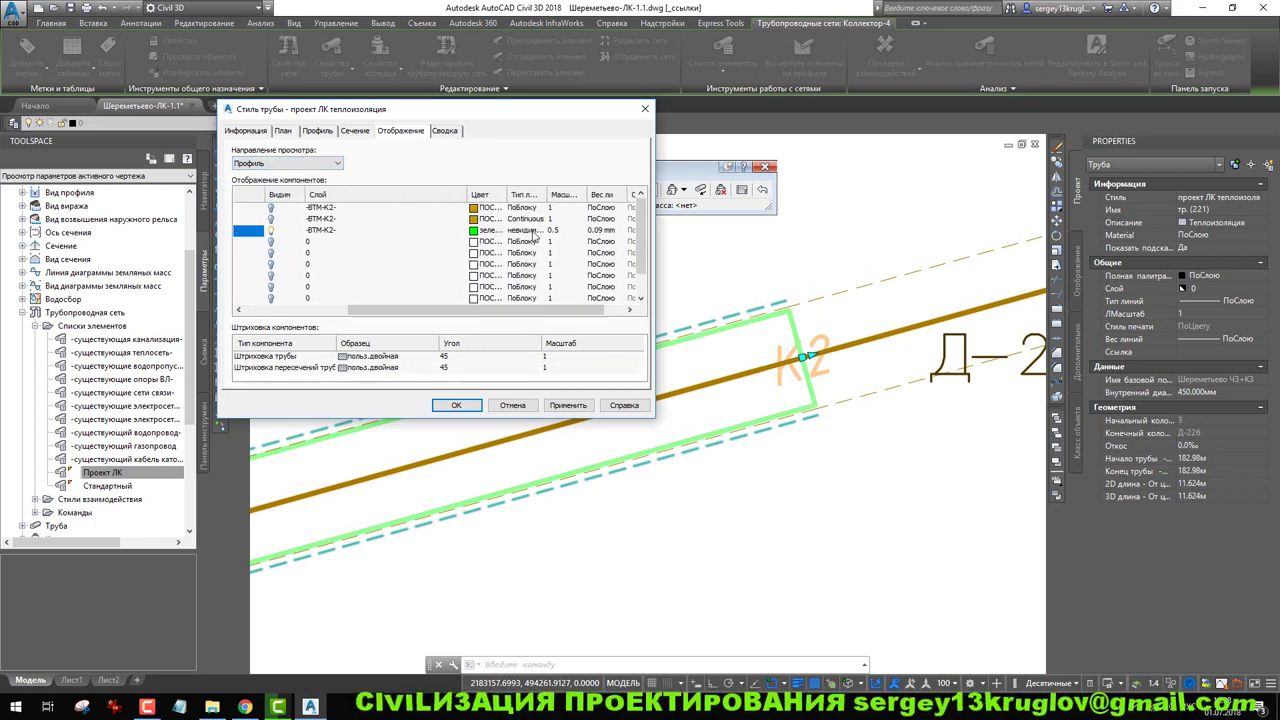
left_click(534, 231)
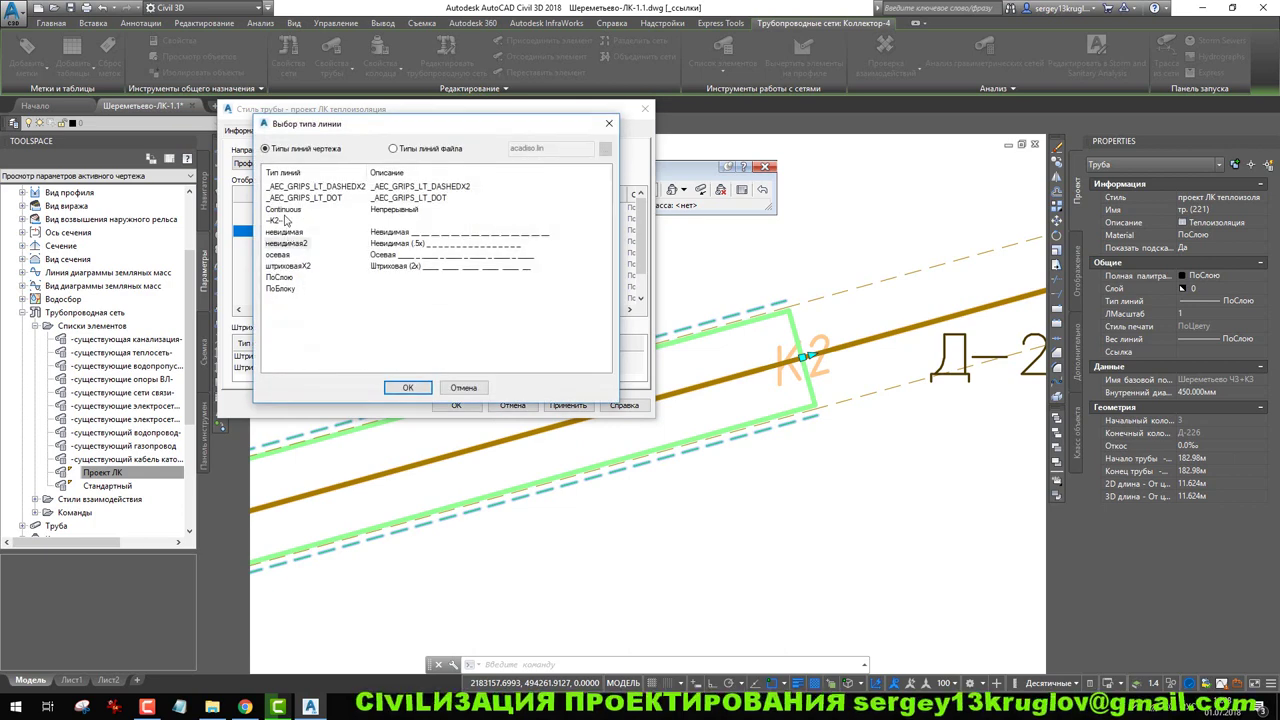
left_click(407, 387)
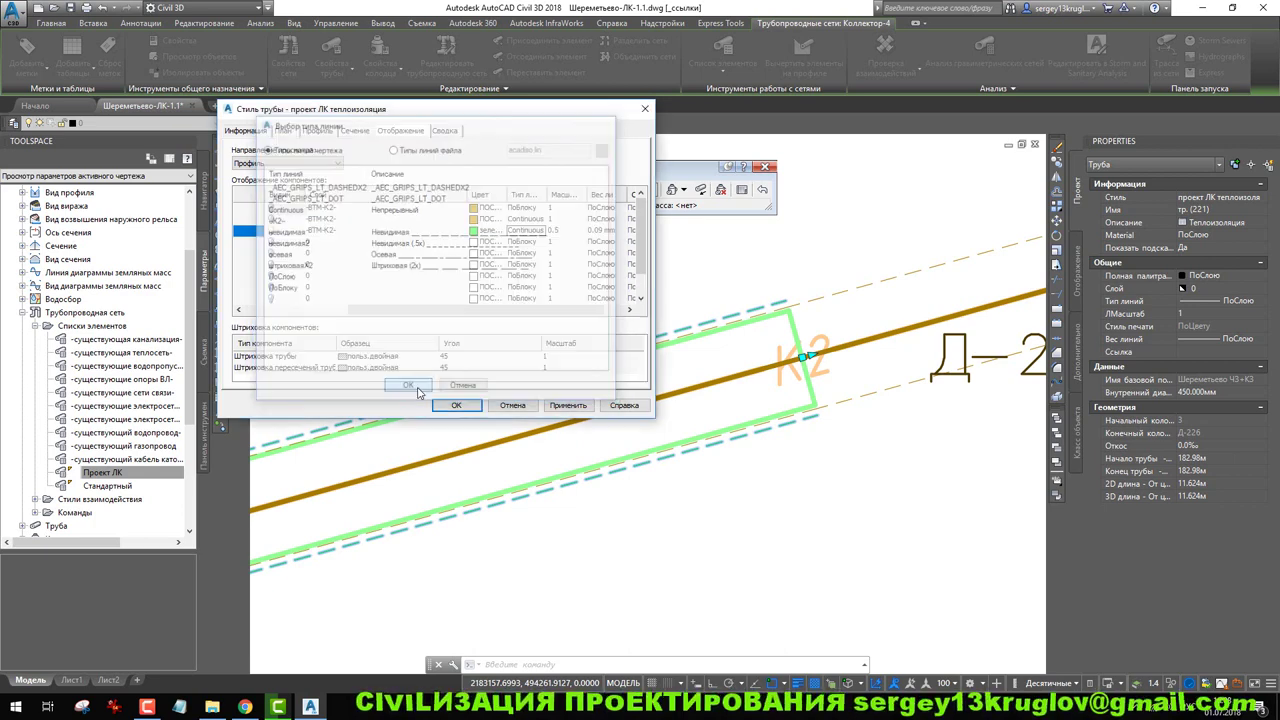
left_click(456, 405)
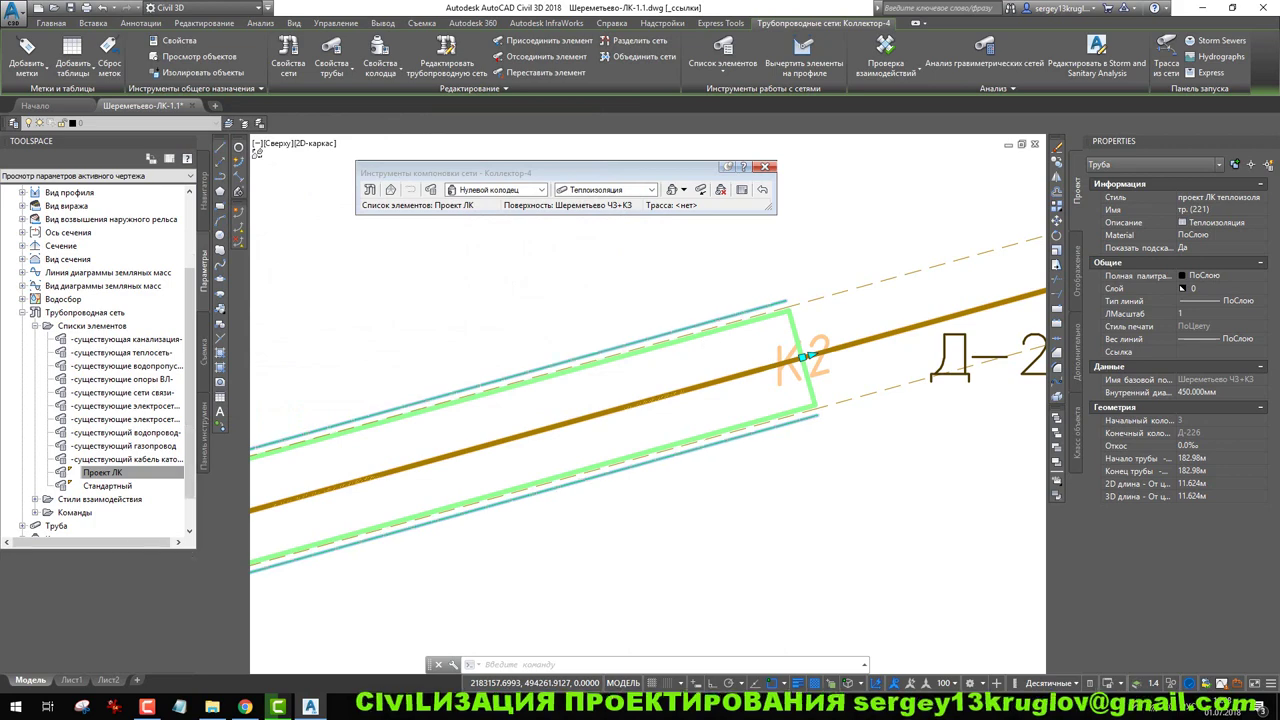
scroll(700, 300, "down", 3)
key("Escape")
scroll(700, 400, "up", 5)
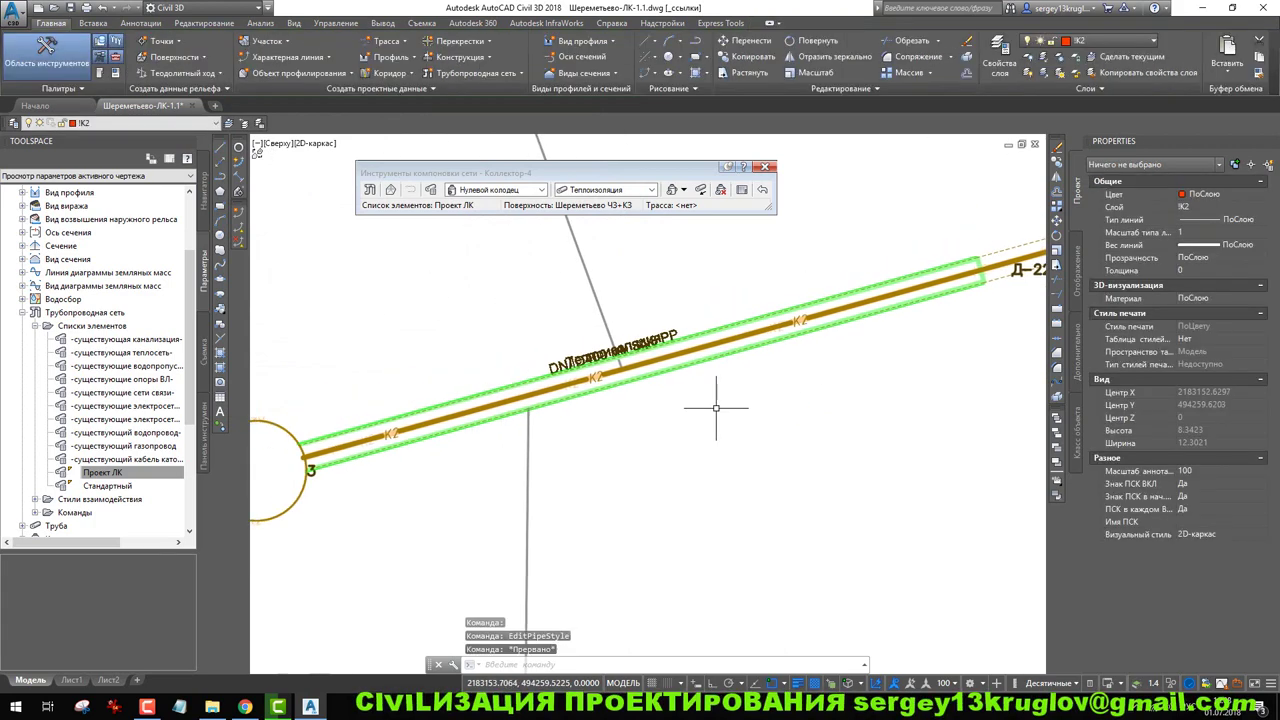
left_click(767, 167)
Open the Теплоизоляция pipe together with the sewer pipe running inside it in the object viewer.
left_click(815, 356)
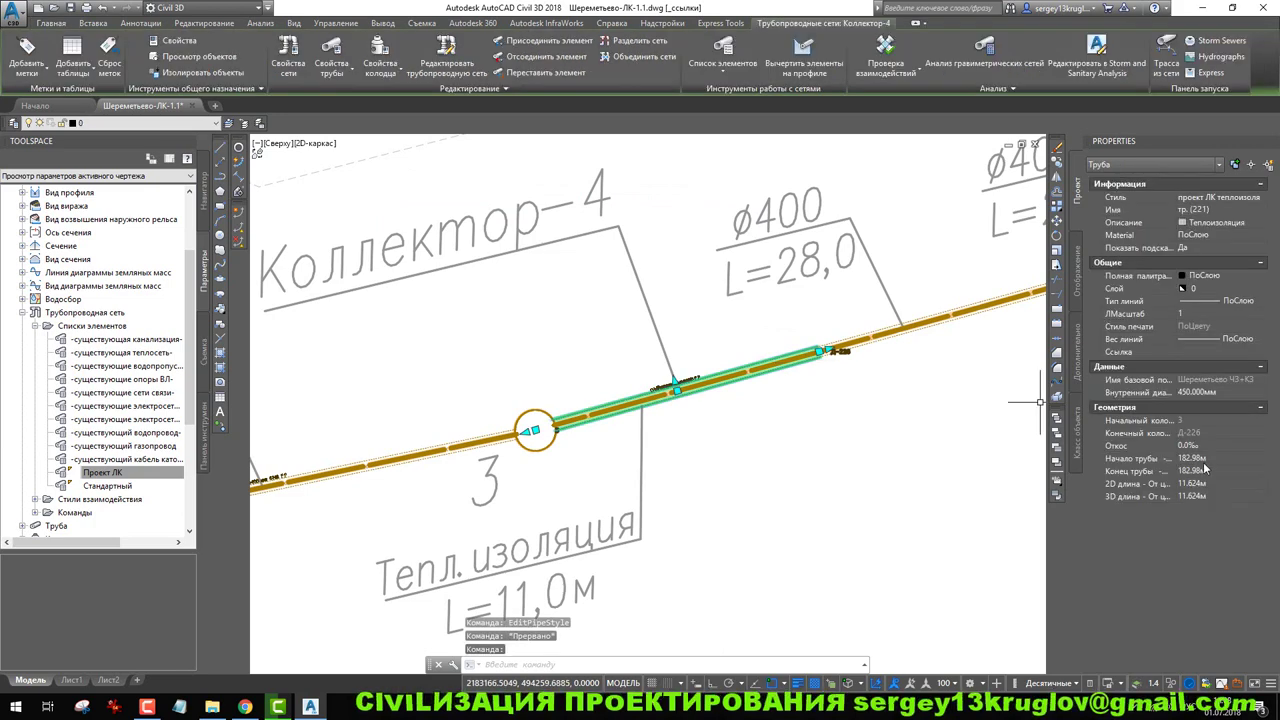
scroll(825, 352, "up", 5)
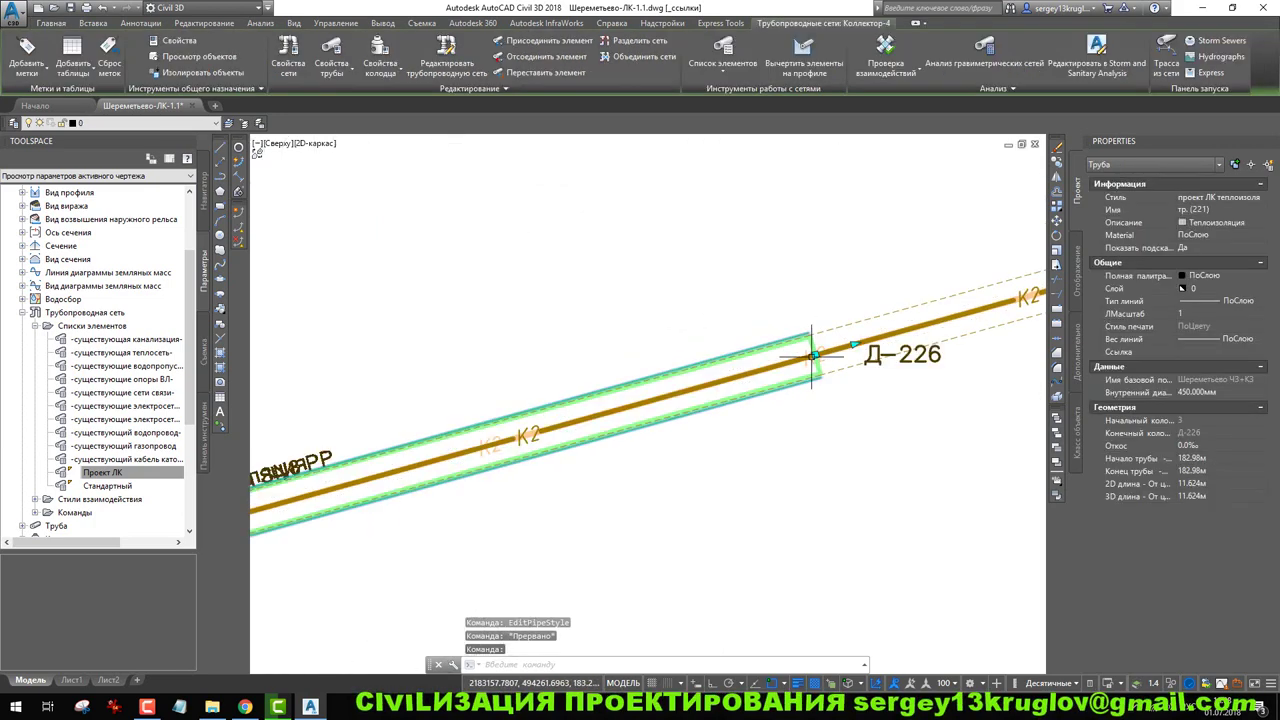
left_click(840, 348)
right_click(775, 333)
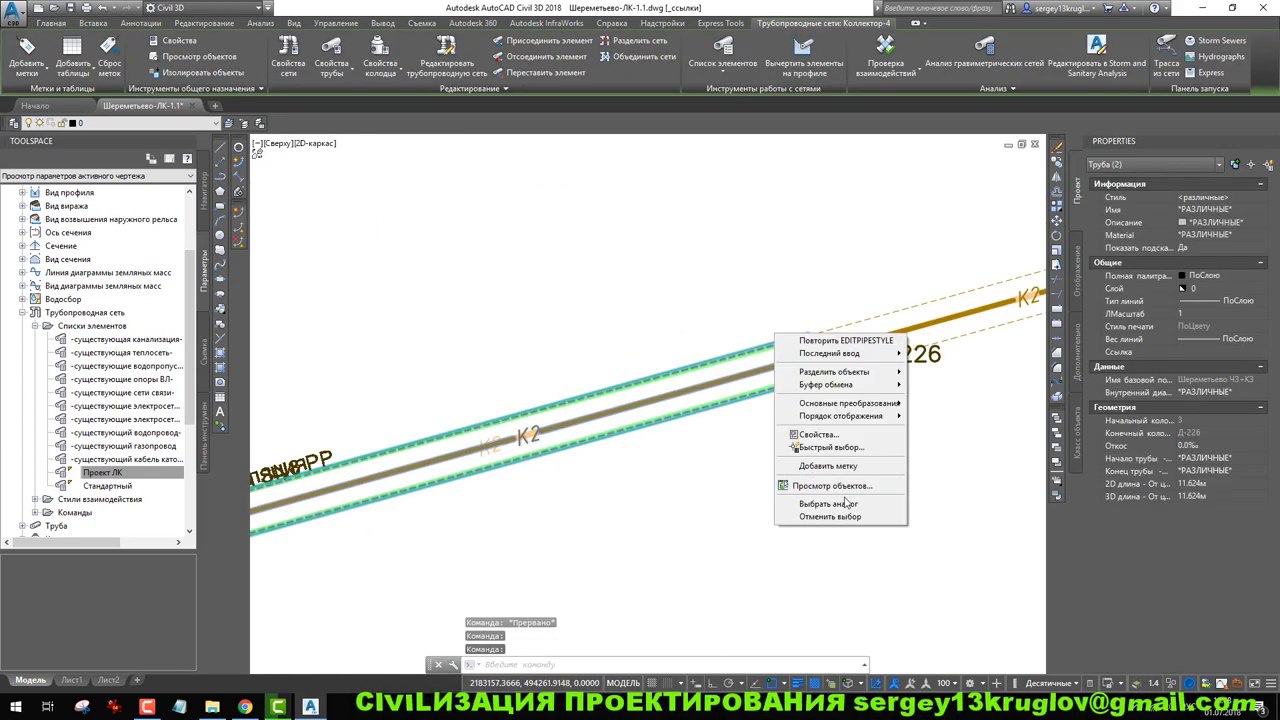
left_click(855, 490)
Examine in 3D how the green insulation encloses the sewer pipe from both ends and along its length, and close the viewer.
left_click_drag(589, 497, 463, 457)
scroll(600, 409, "up", 3)
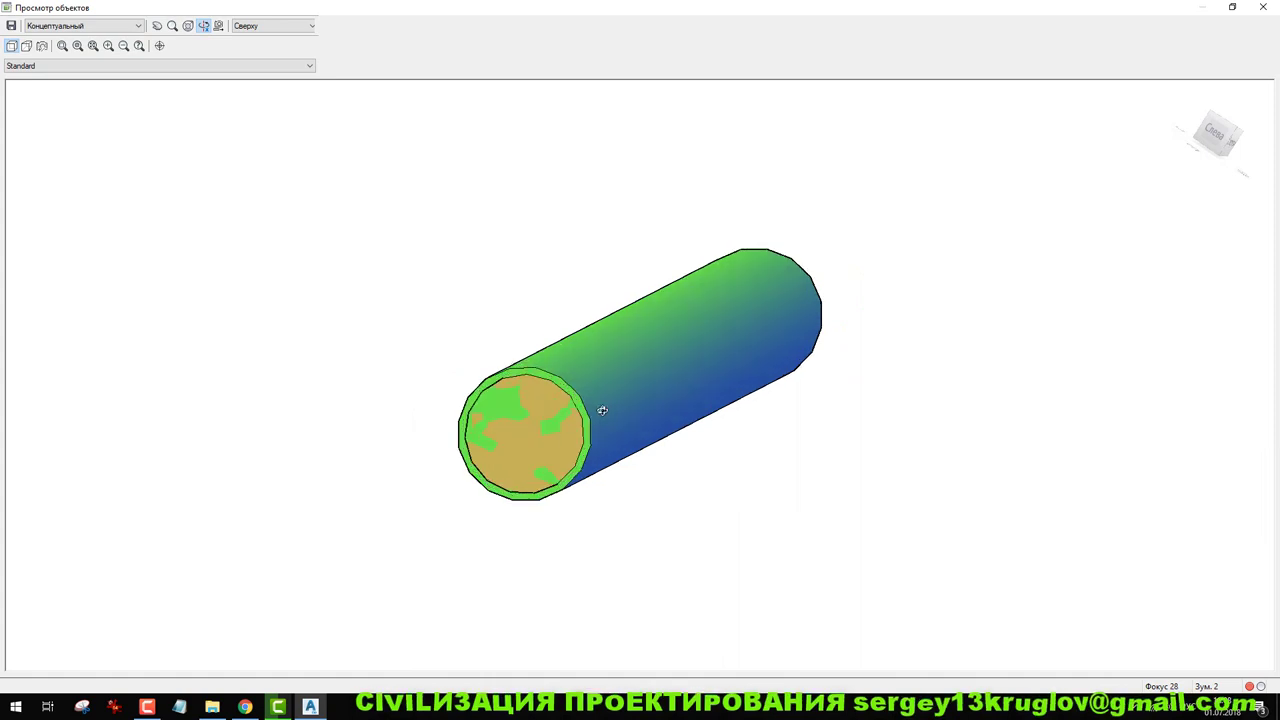
scroll(630, 418, "down", 3)
left_click_drag(660, 413, 543, 406)
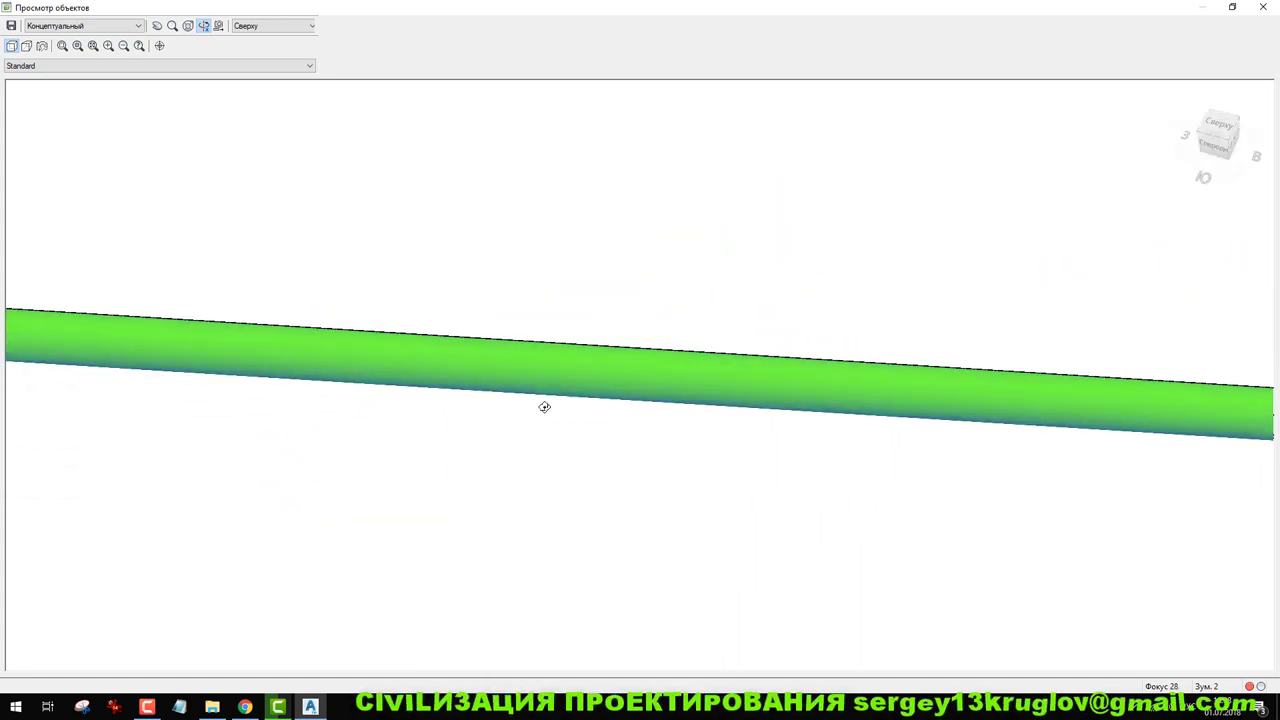
scroll(543, 406, "down", 3)
left_click_drag(849, 403, 697, 389)
scroll(689, 391, "up", 3)
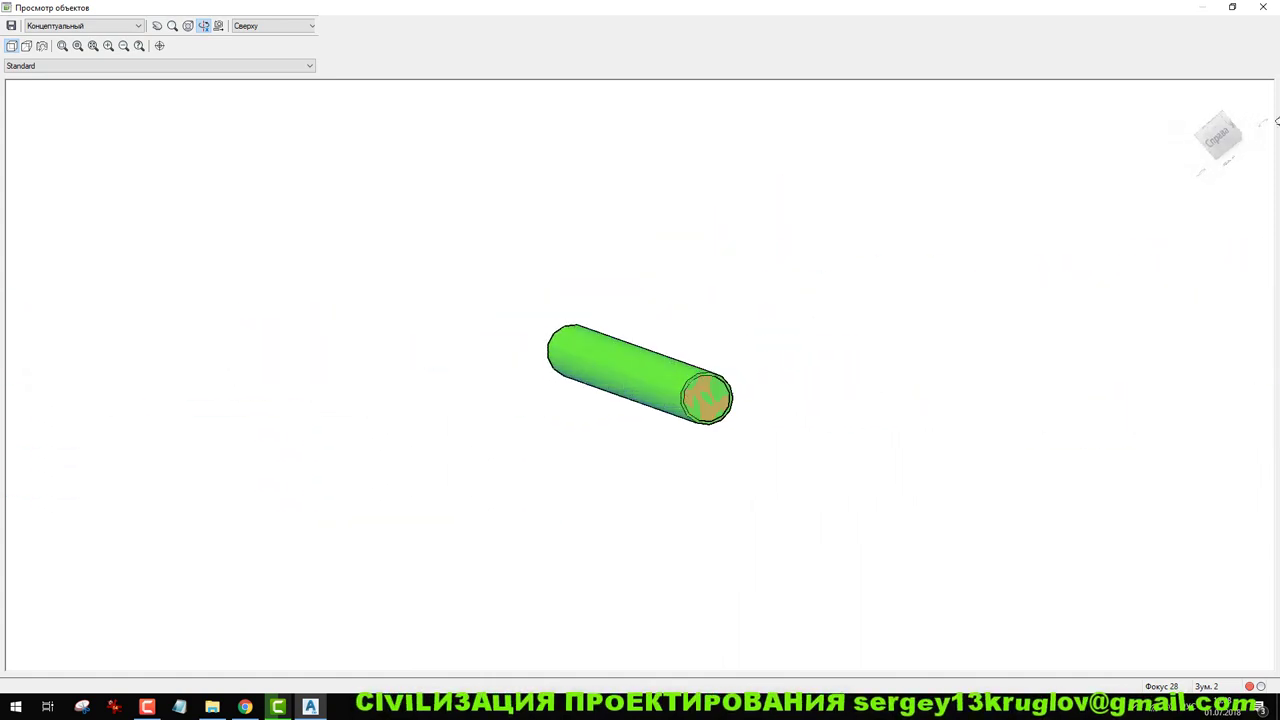
left_click(1263, 7)
Delete the null structure Д-226 (Нулевой колодец) from the structures of the Коллектор-4 pipe network.
scroll(538, 325, "down", 5)
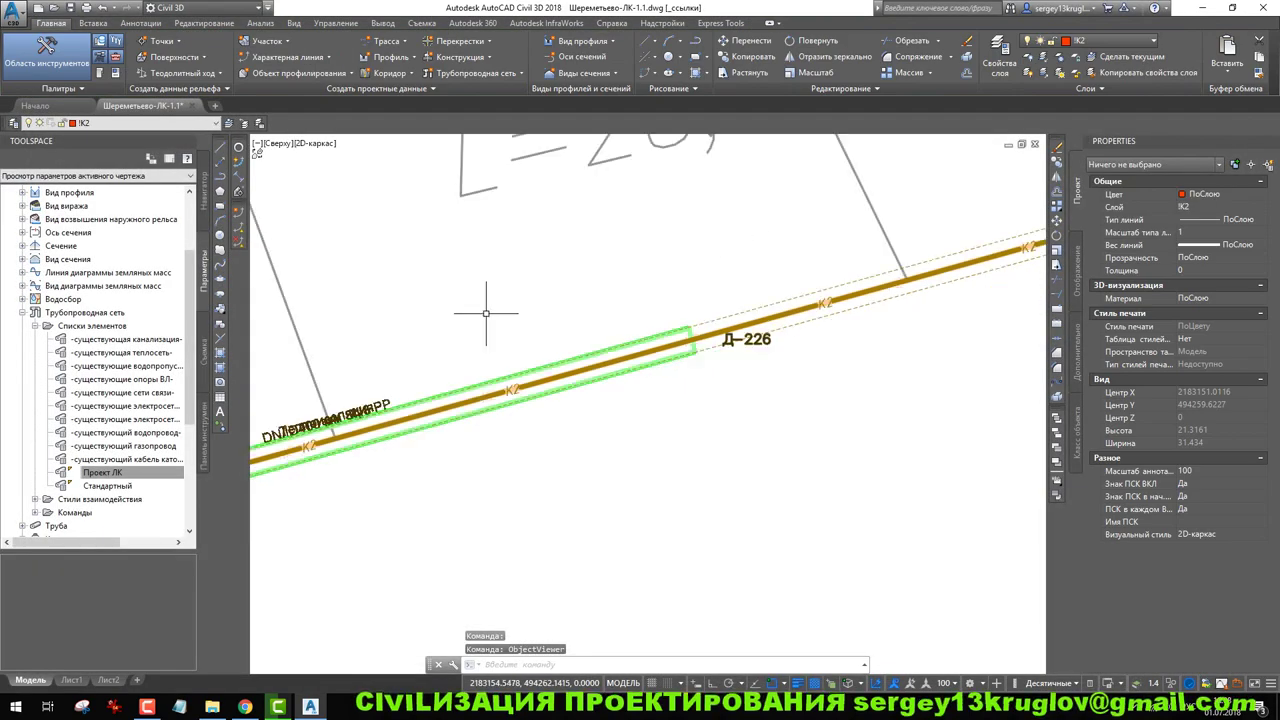
middle_click_drag(538, 325, 729, 304)
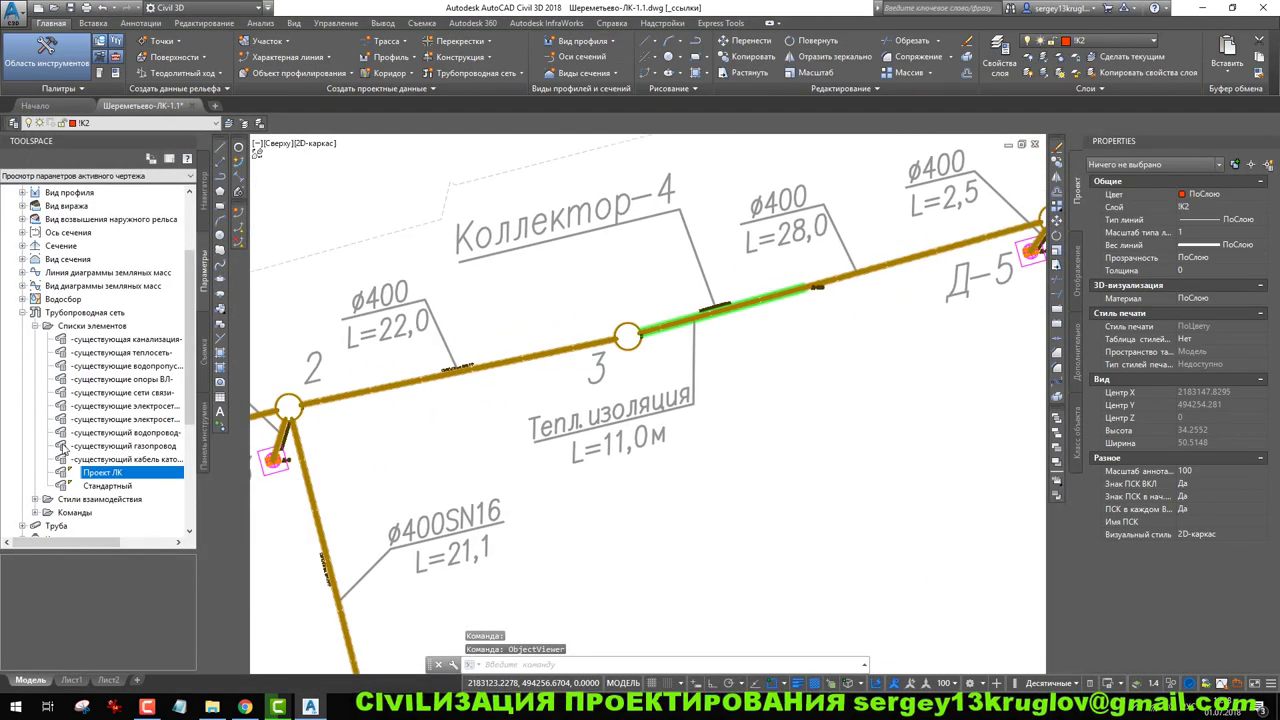
left_click(203, 228)
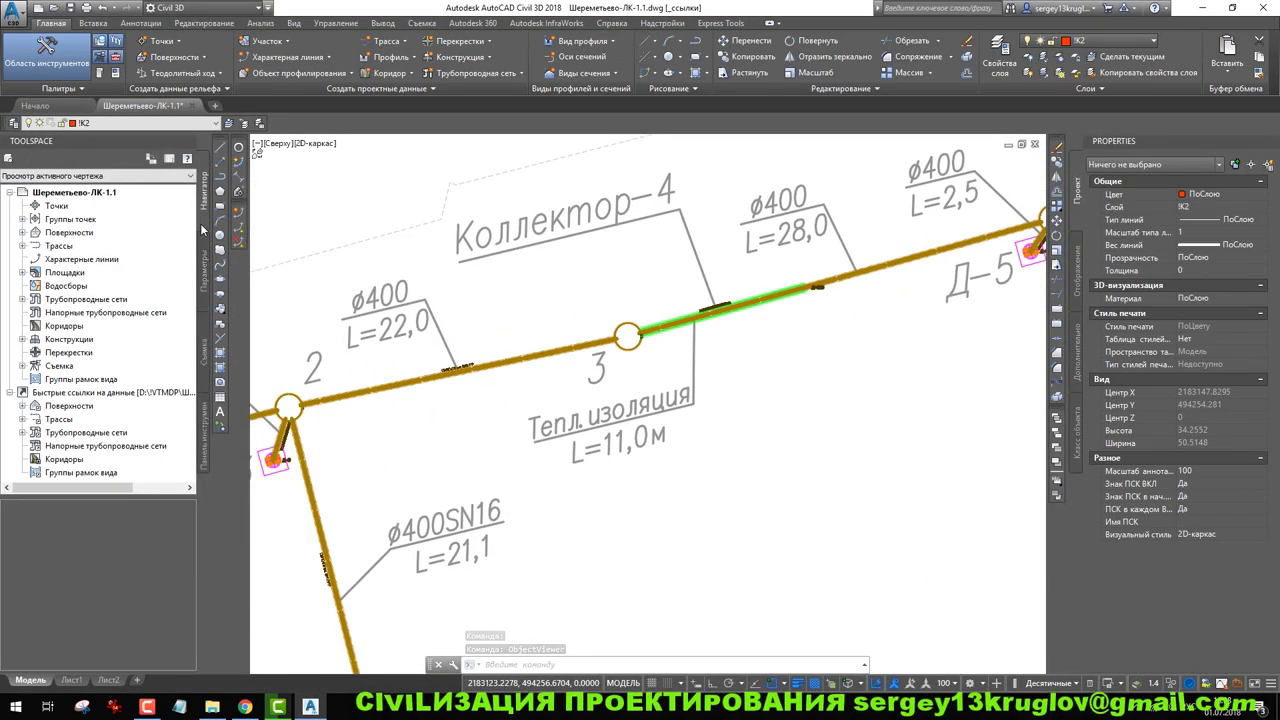
left_click(23, 299)
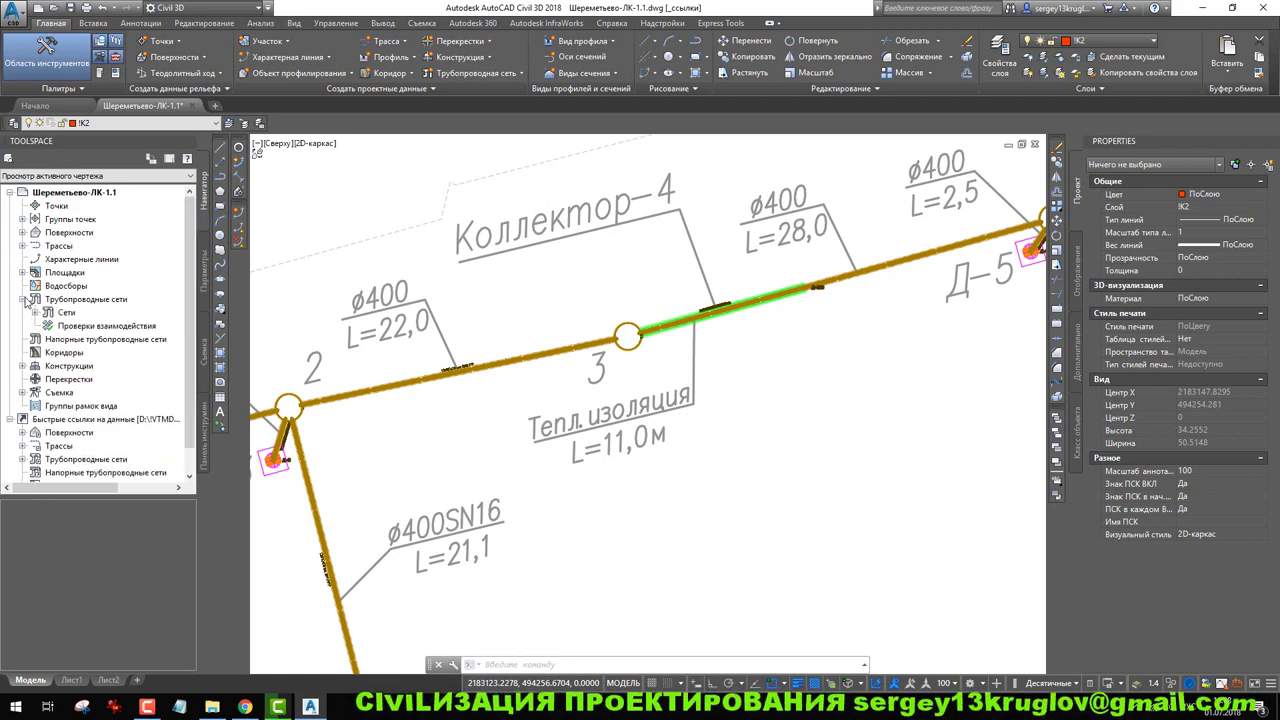
left_click(36, 313)
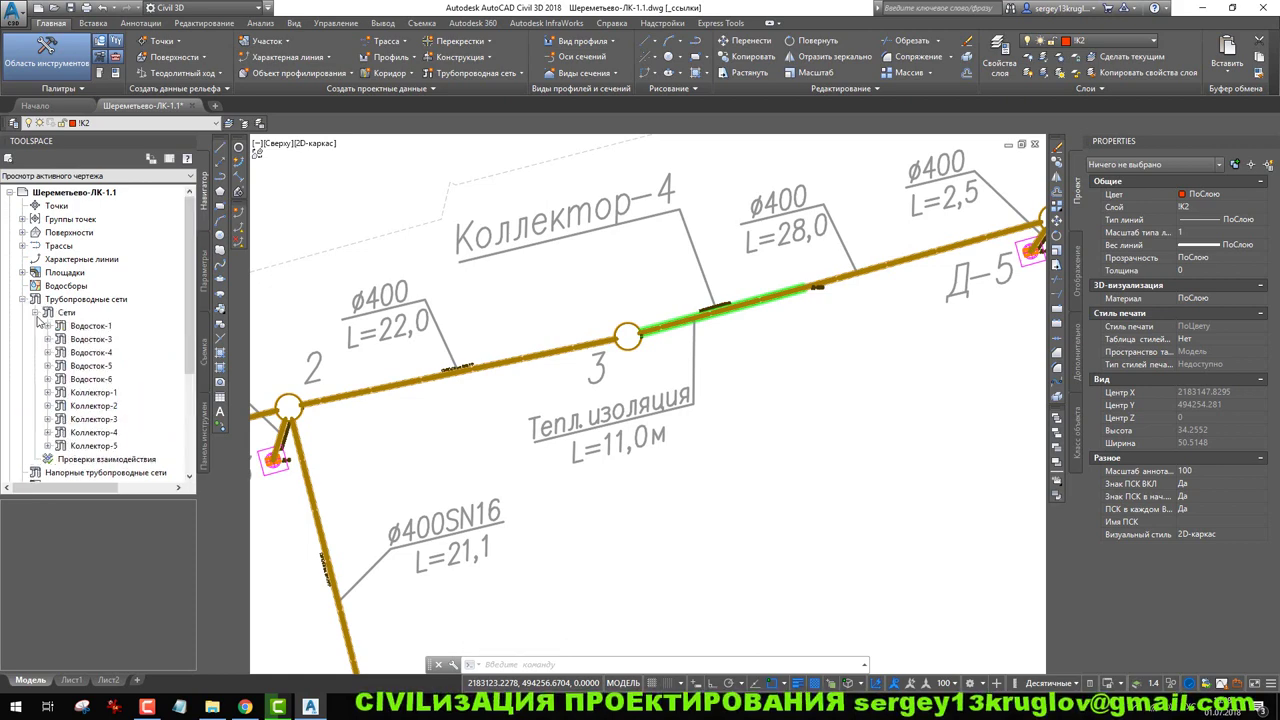
left_click(48, 433)
left_click(100, 459)
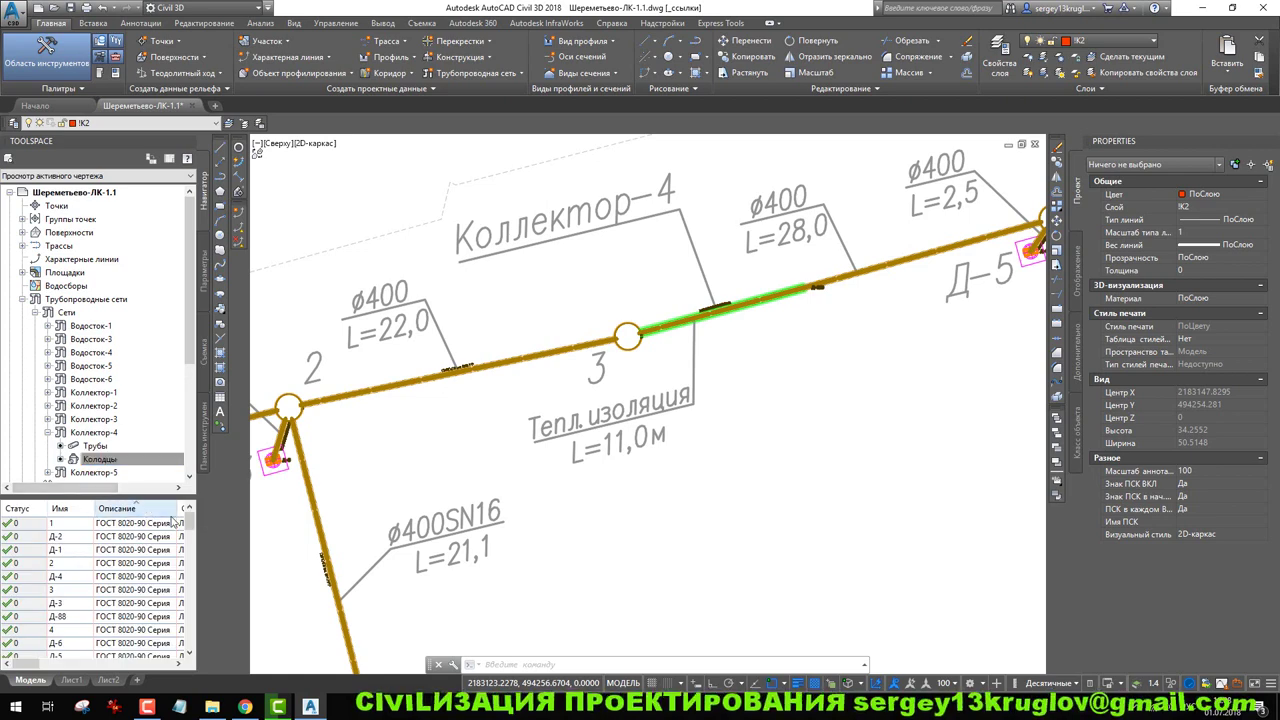
left_click_drag(189, 524, 192, 660)
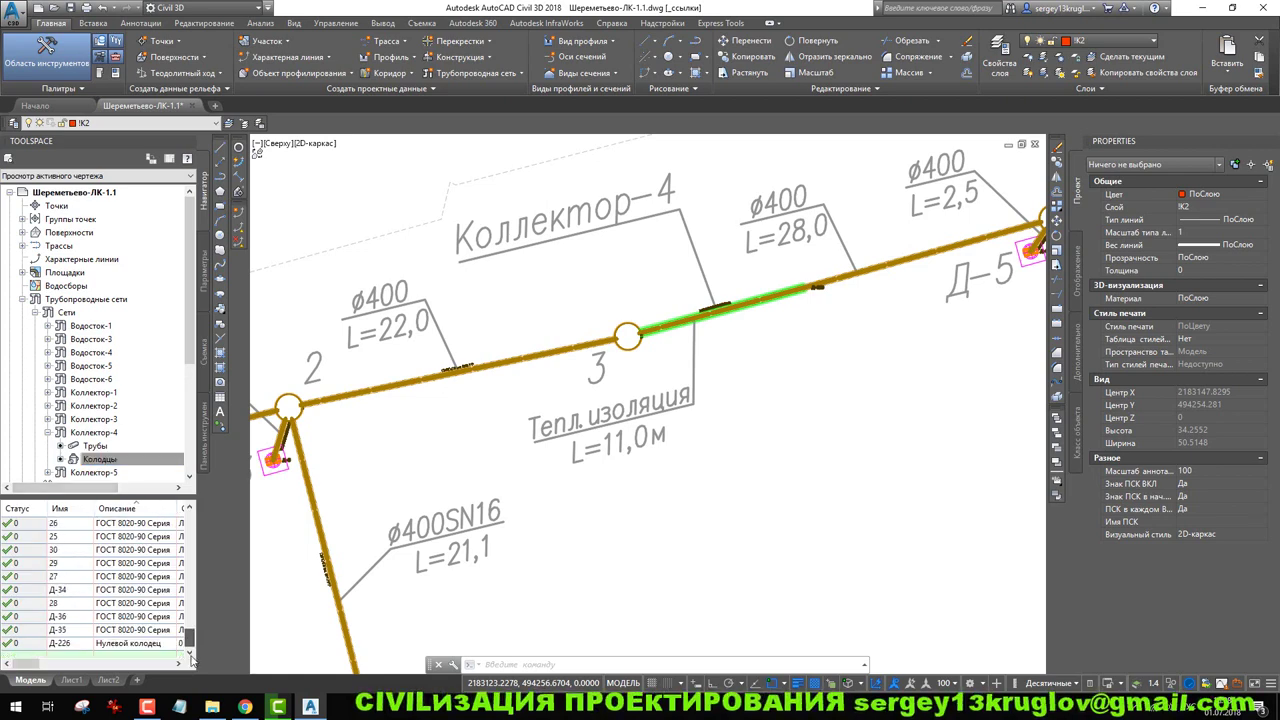
right_click(68, 644)
left_click(110, 528)
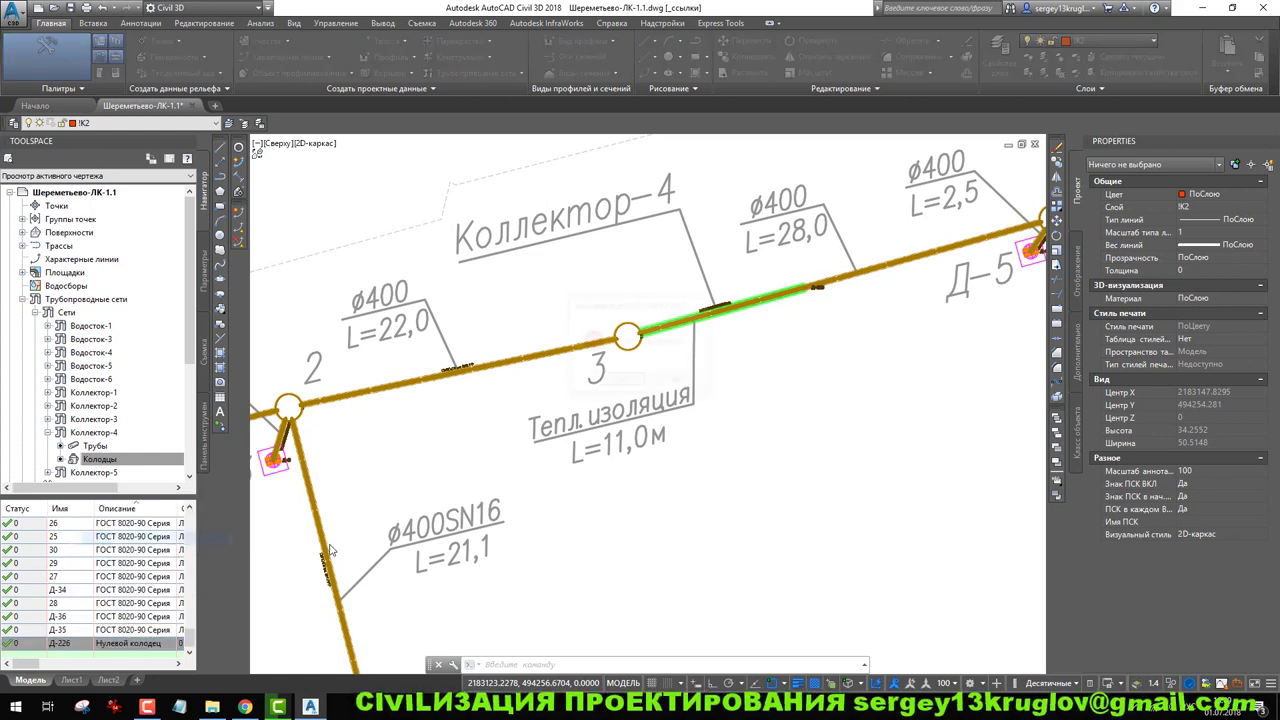
left_click(620, 382)
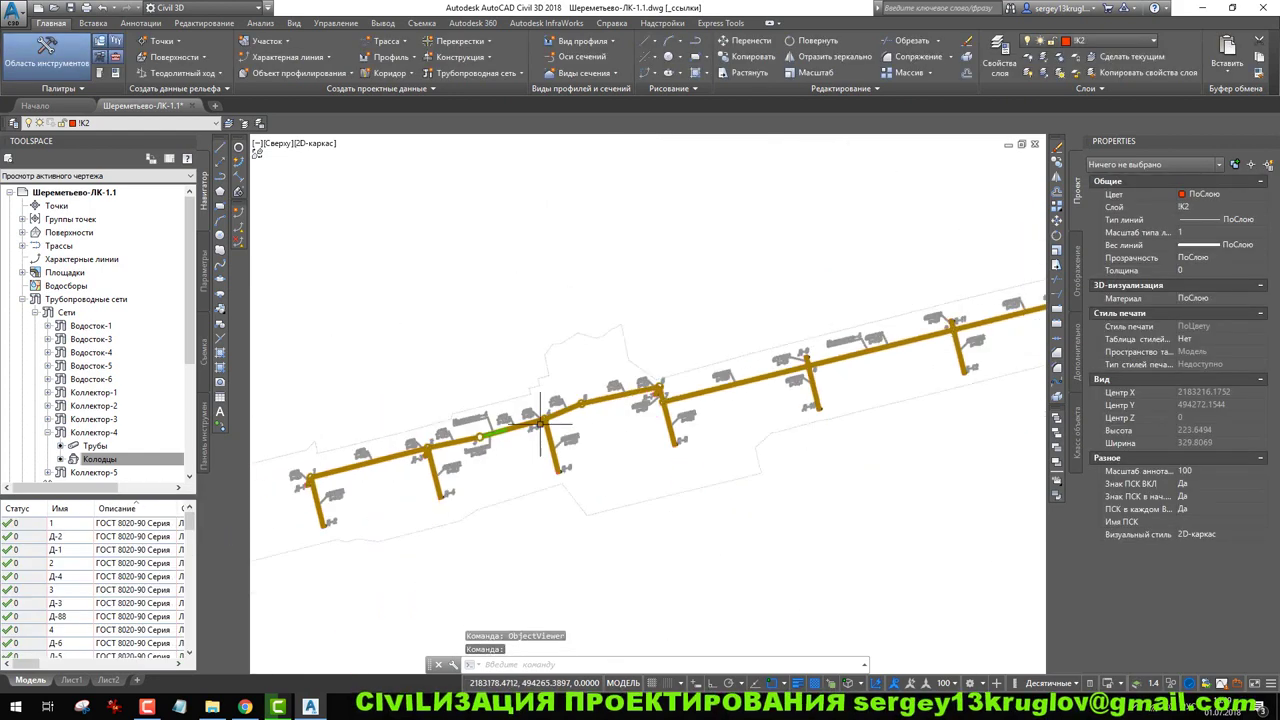
Locate the storm inlets Д-1 and Д-2 at the start of the Водосток-1 pipe network in plan.
scroll(540, 425, "down", 5)
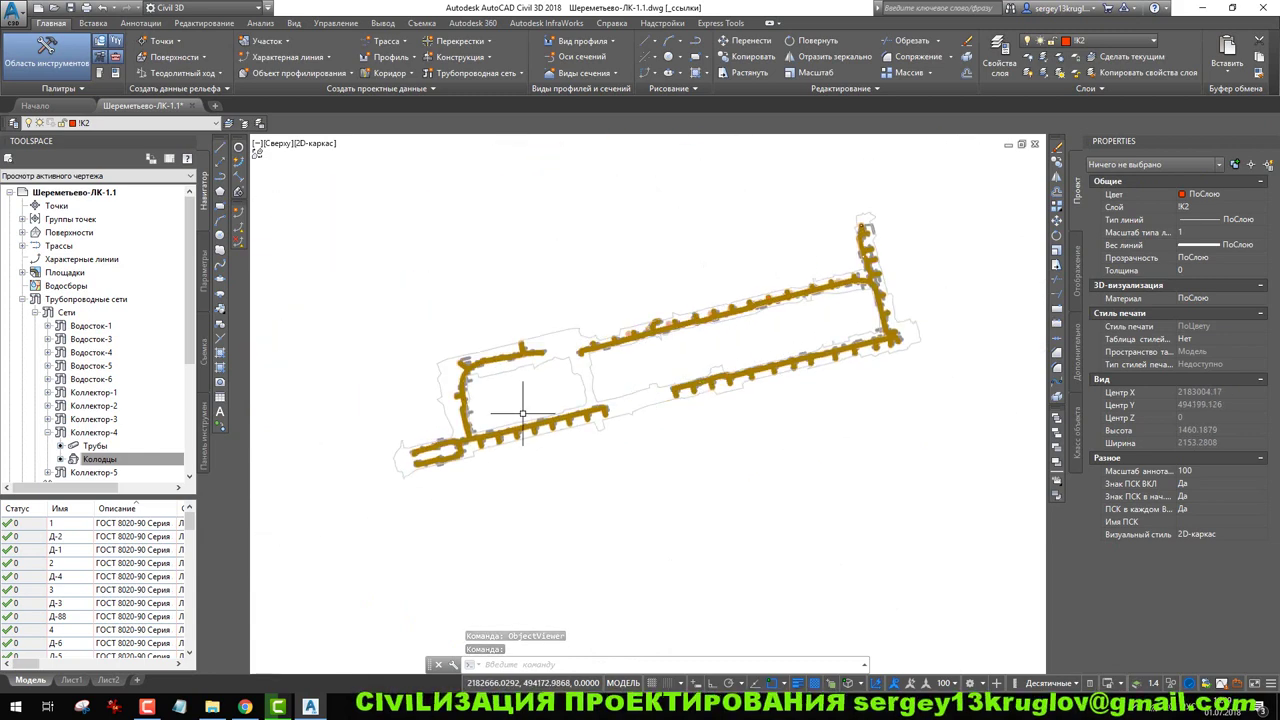
scroll(522, 412, "up", 12)
scroll(540, 456, "up", 4)
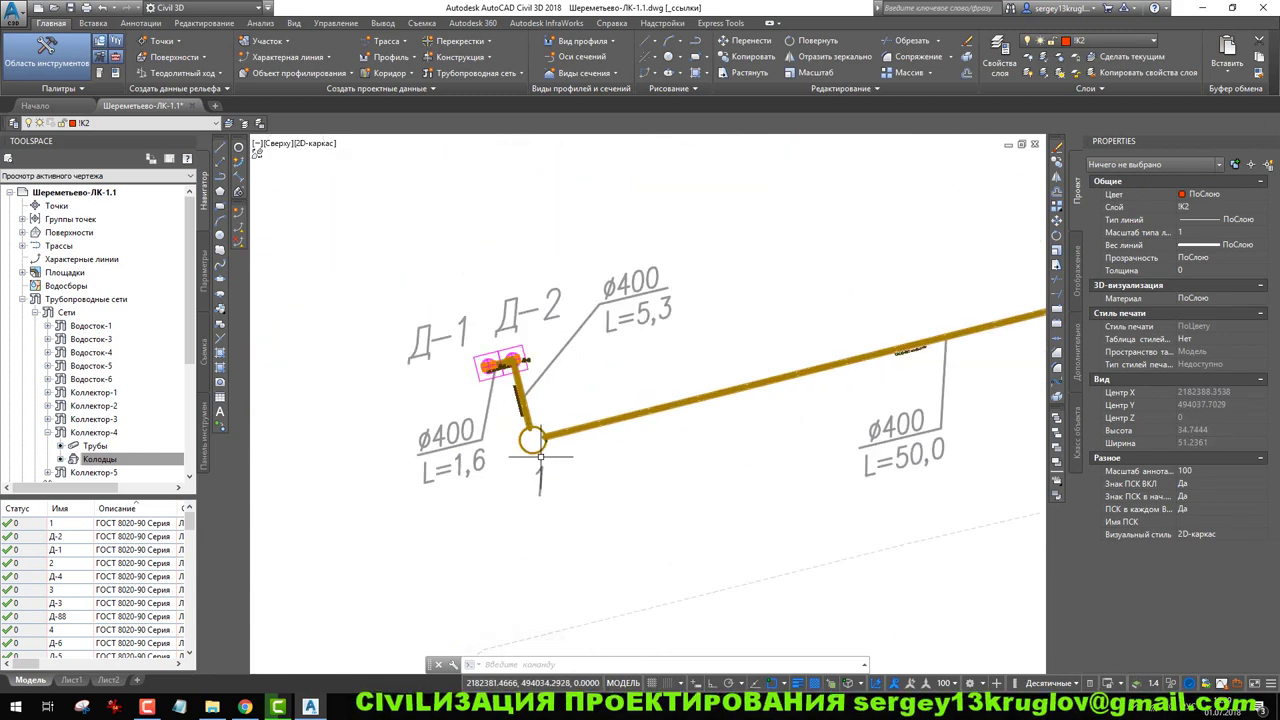
scroll(540, 456, "up", 2)
scroll(510, 425, "down", 8)
scroll(515, 428, "up", 3)
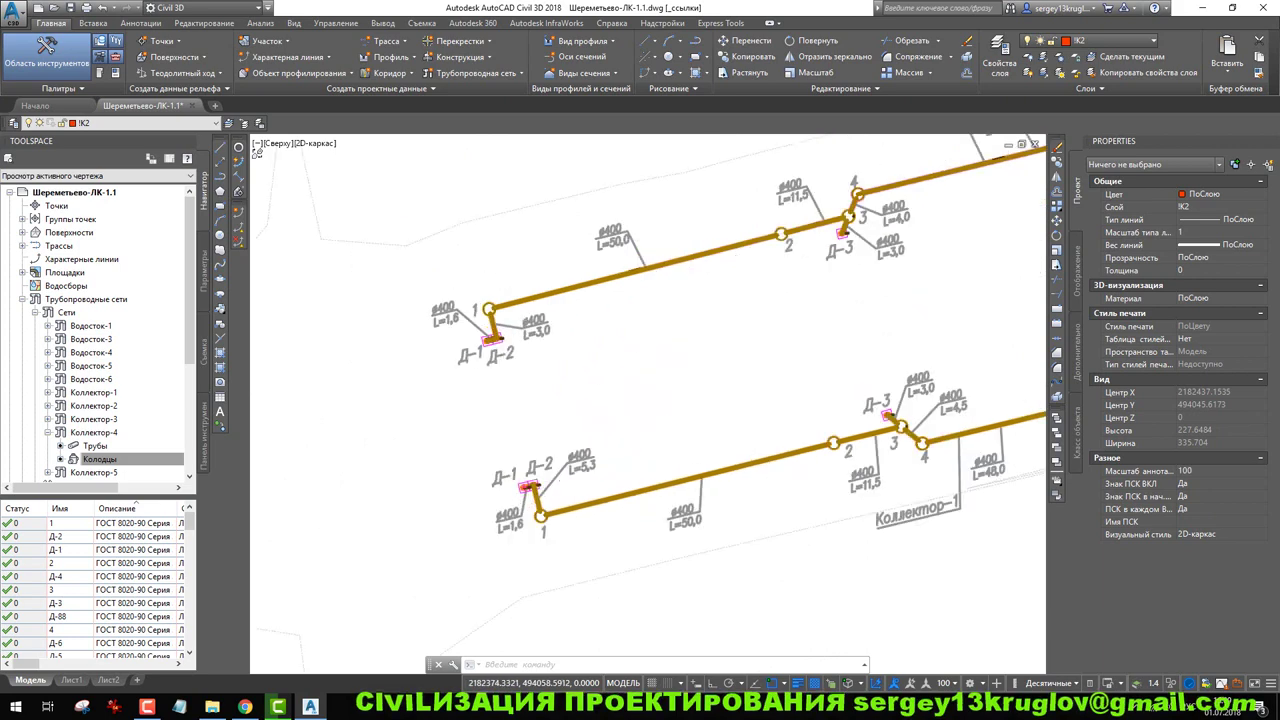
scroll(528, 486, "up", 6)
key("Escape")
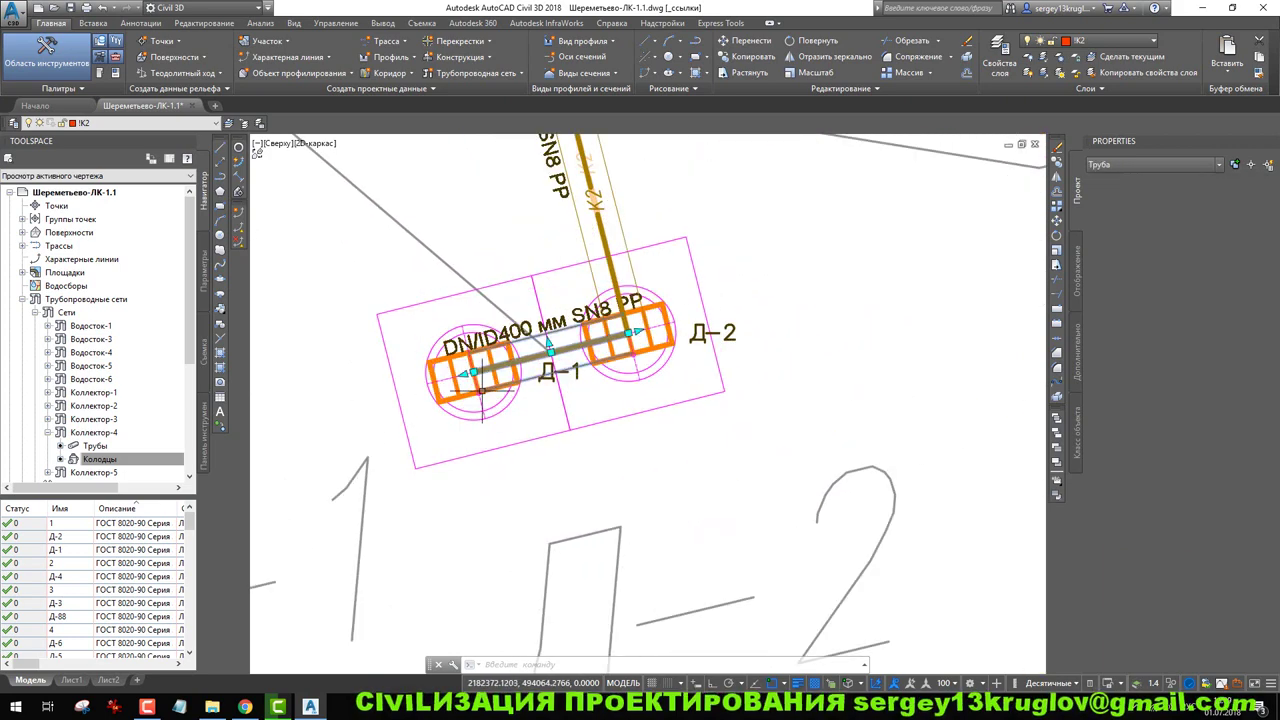
left_click(472, 403)
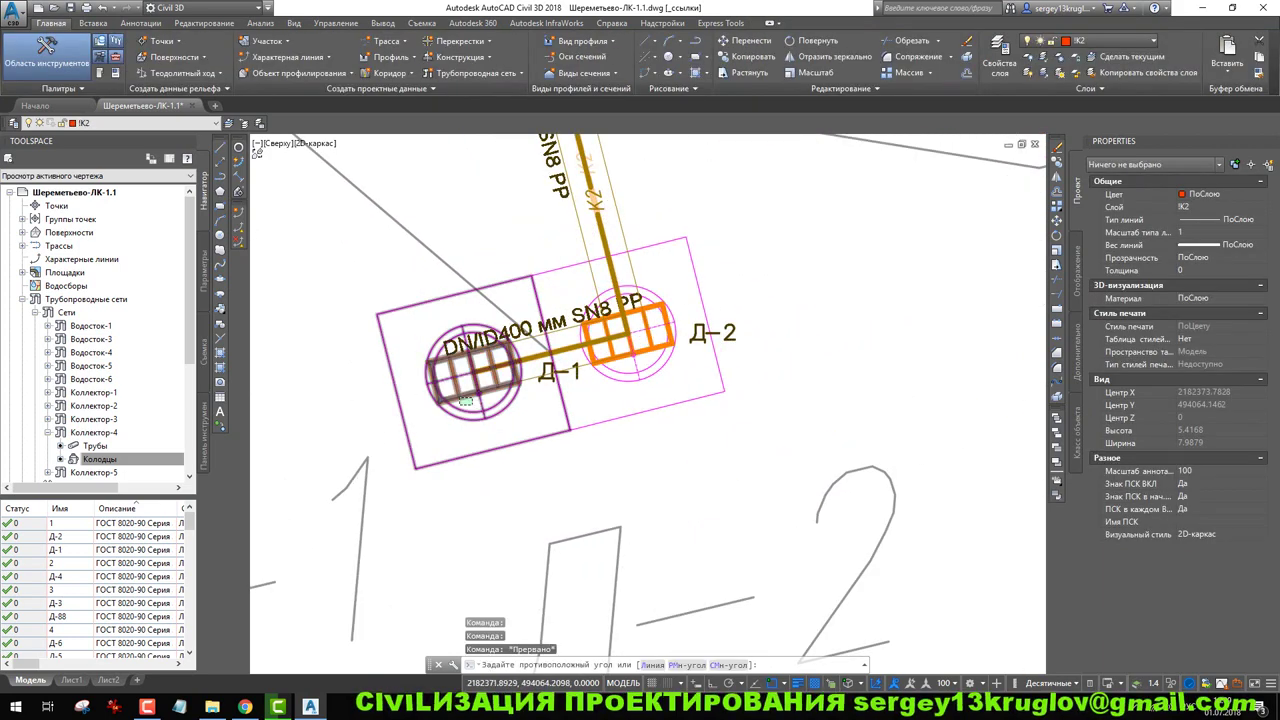
left_click(469, 401)
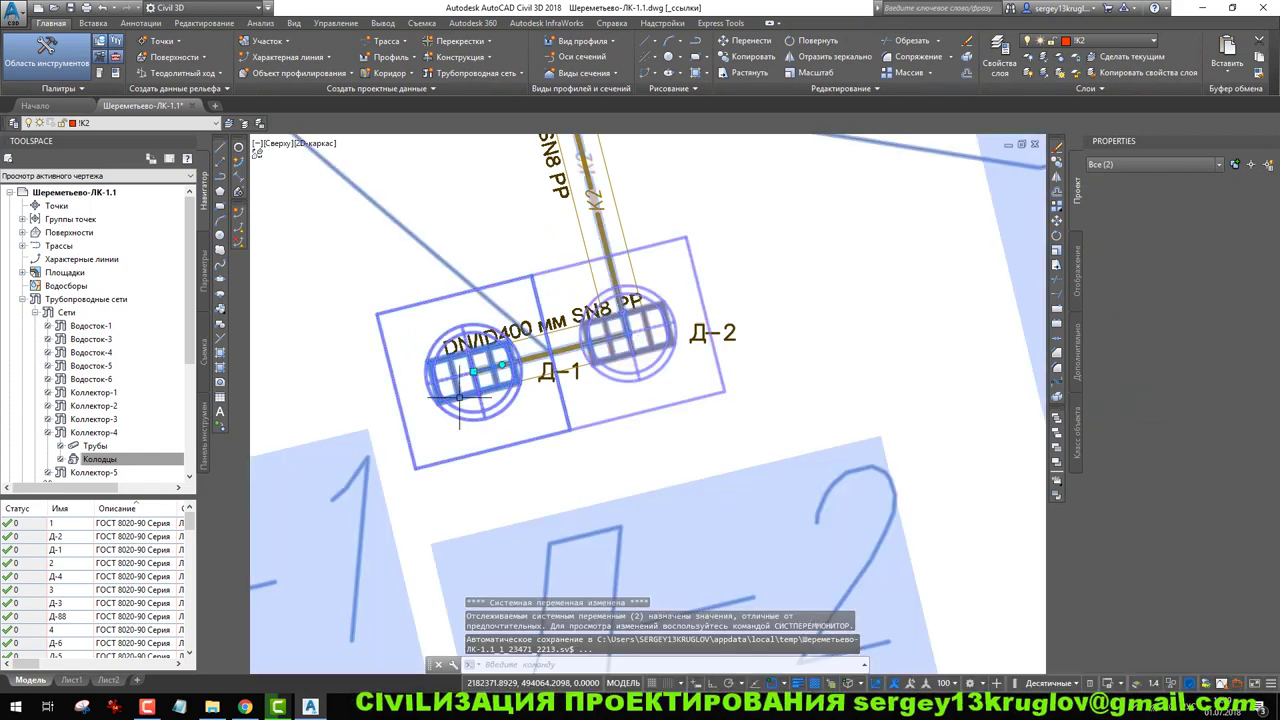
key("Escape")
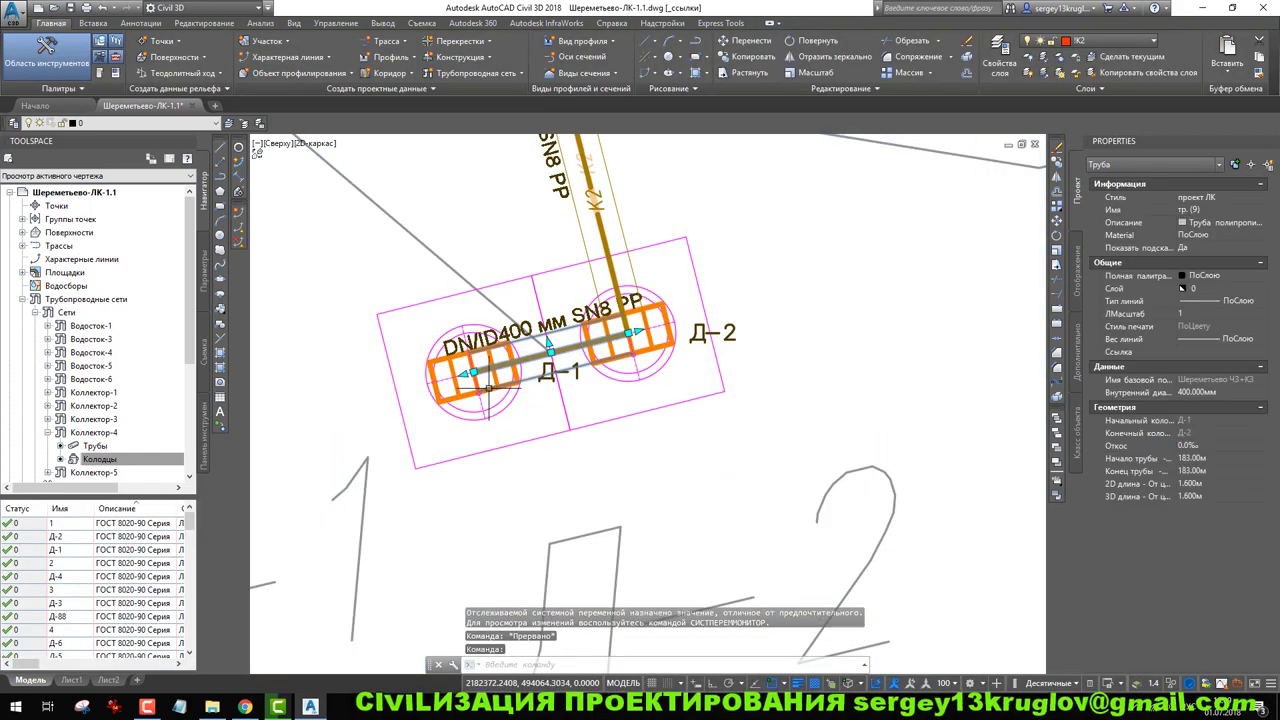
Set the sump depth (Глубина отстойника) of structure Д-1 in Водосток-1 to 0 in its structure properties.
left_click(470, 382)
right_click(459, 396)
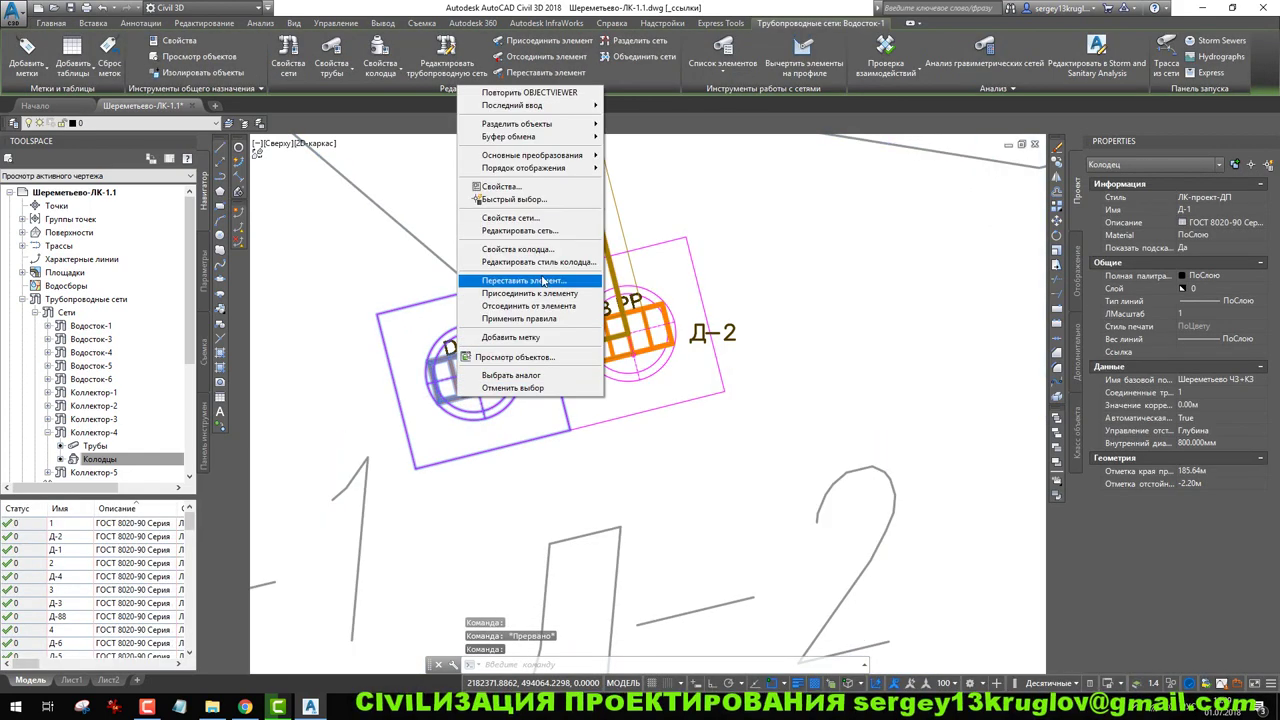
left_click(517, 249)
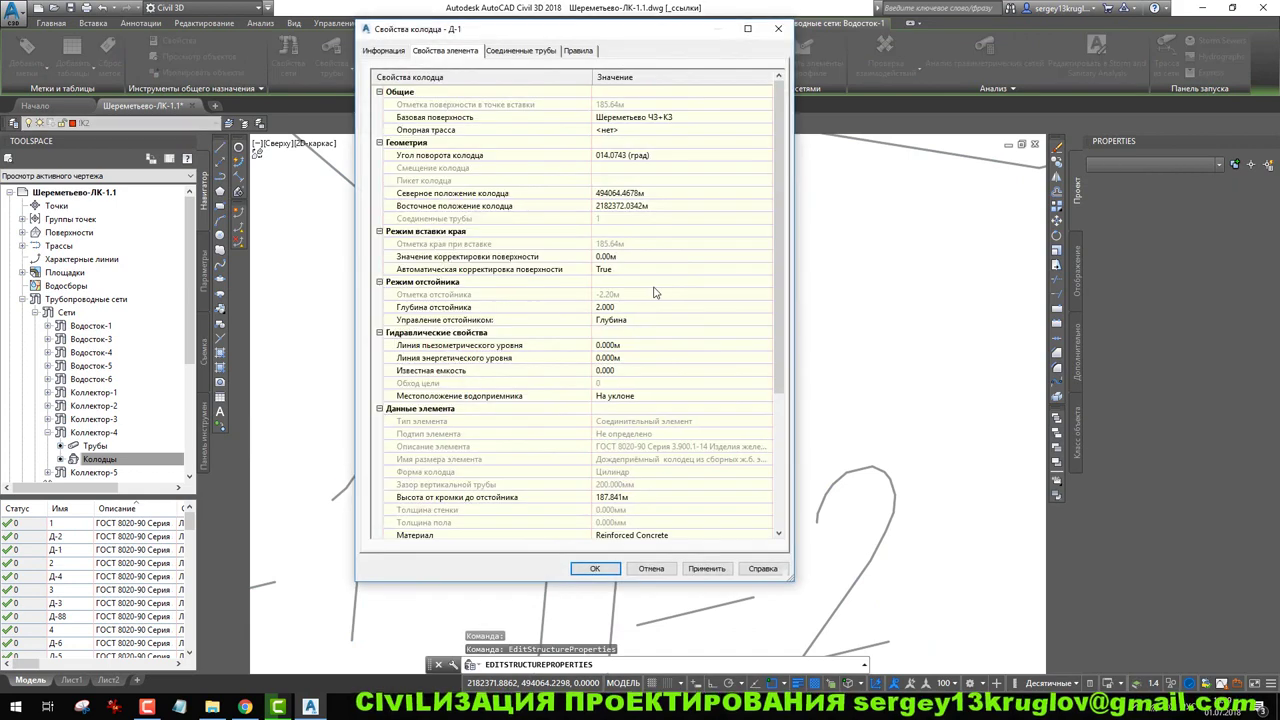
left_click(624, 308)
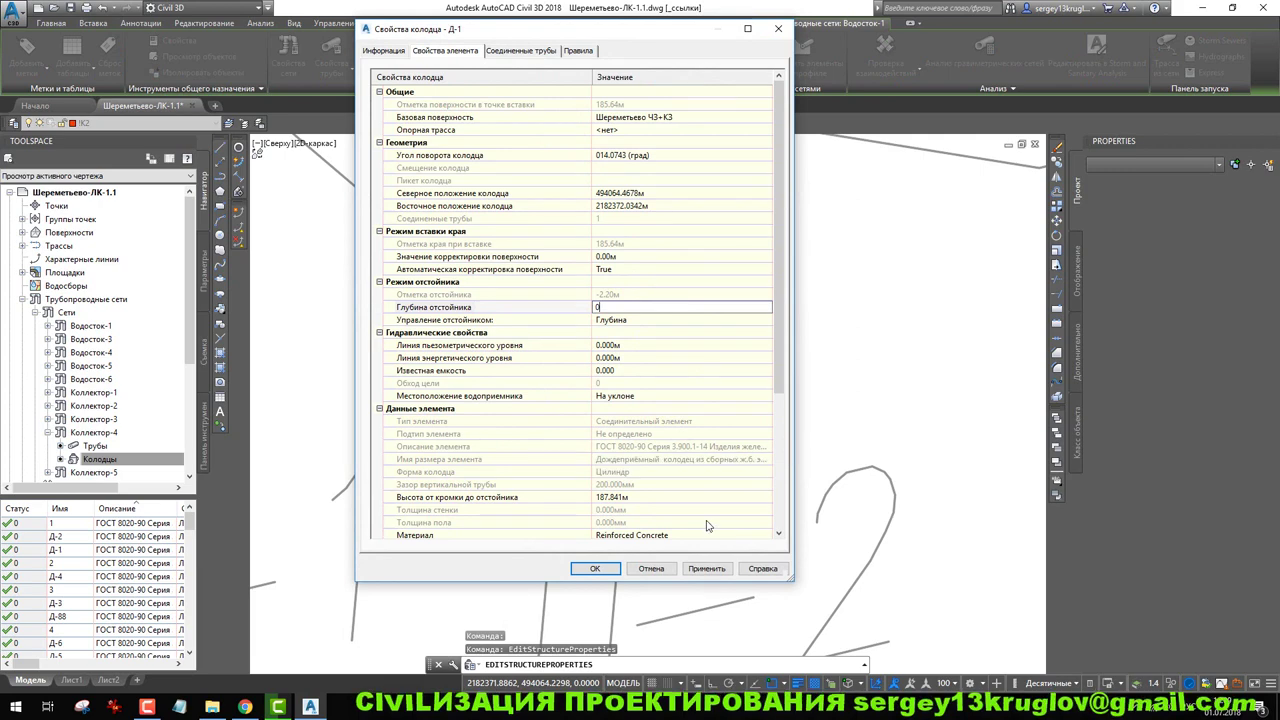
left_click(707, 568)
left_click(594, 568)
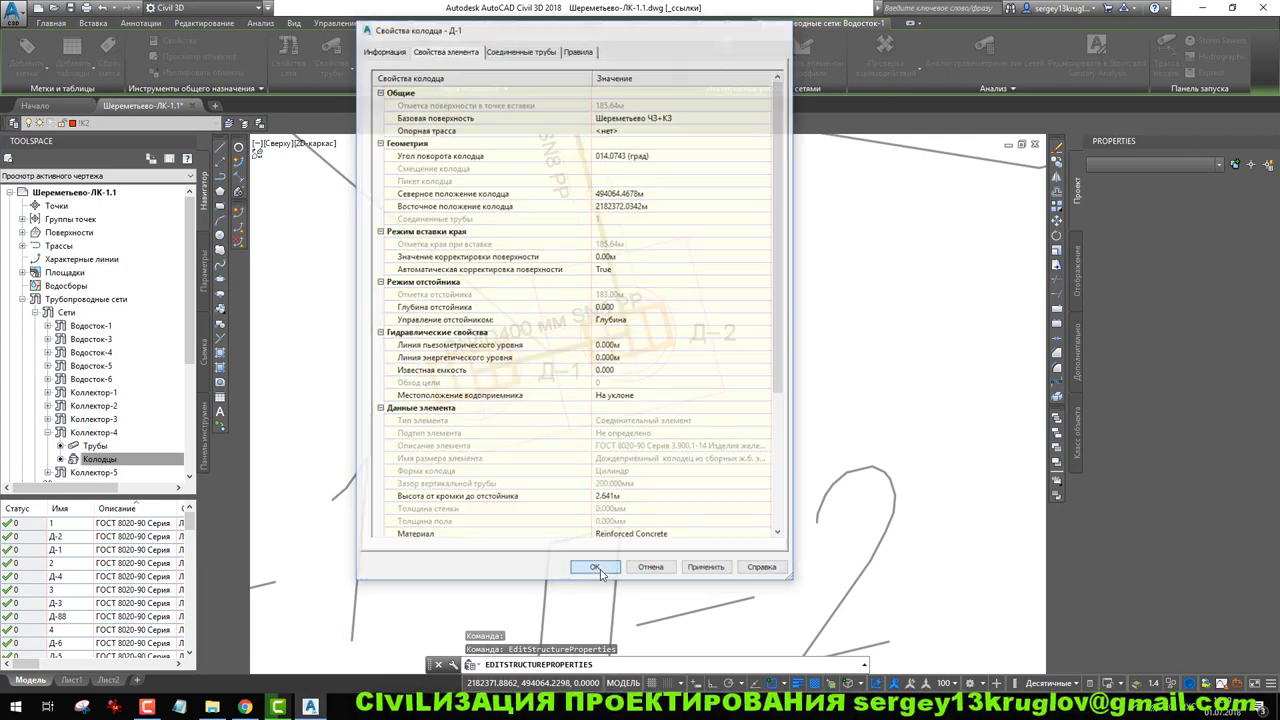
left_click(631, 358)
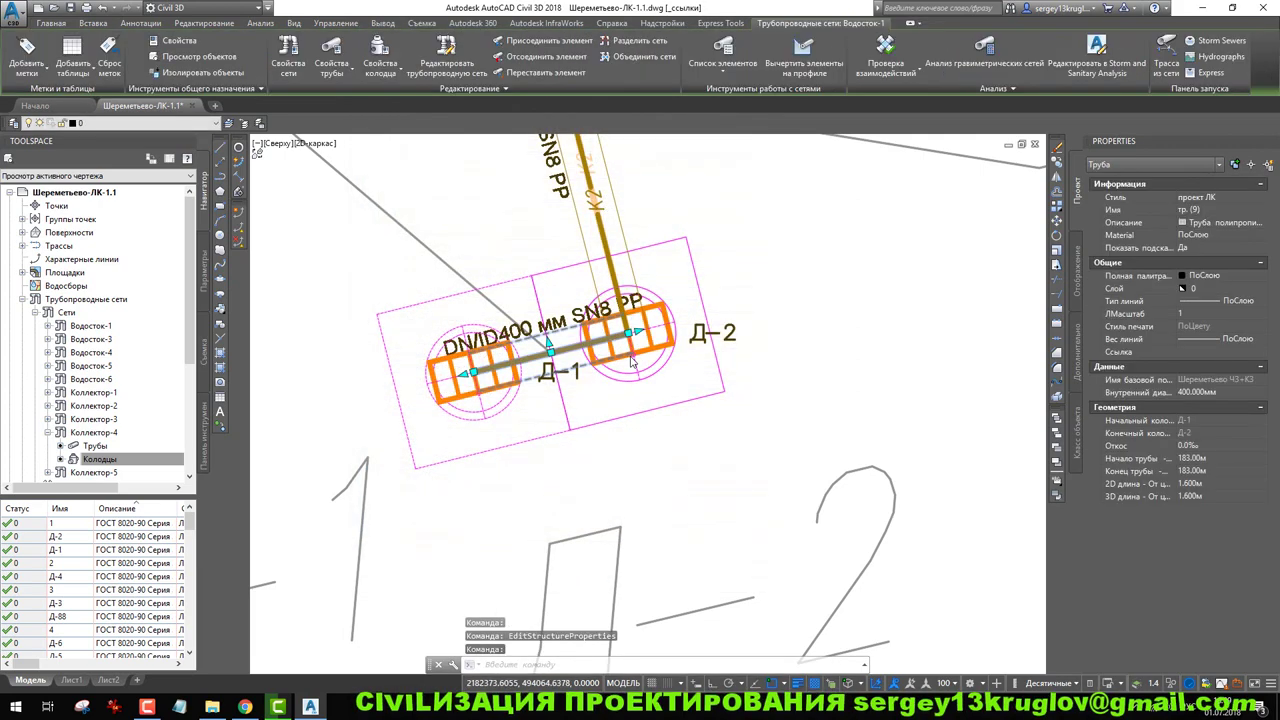
key("Escape")
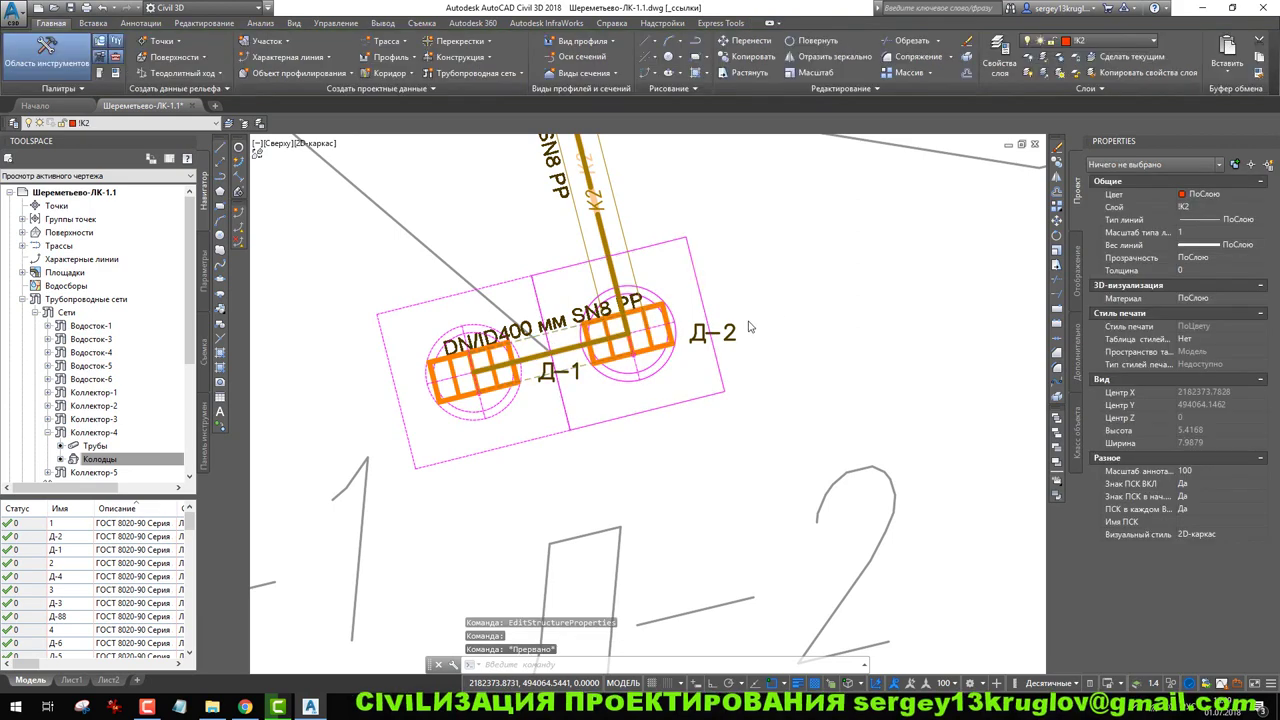
Repeat the structure properties command on the neighbouring structure Д-2 and set its sump depth to 0.
key("alt")
key("alt")
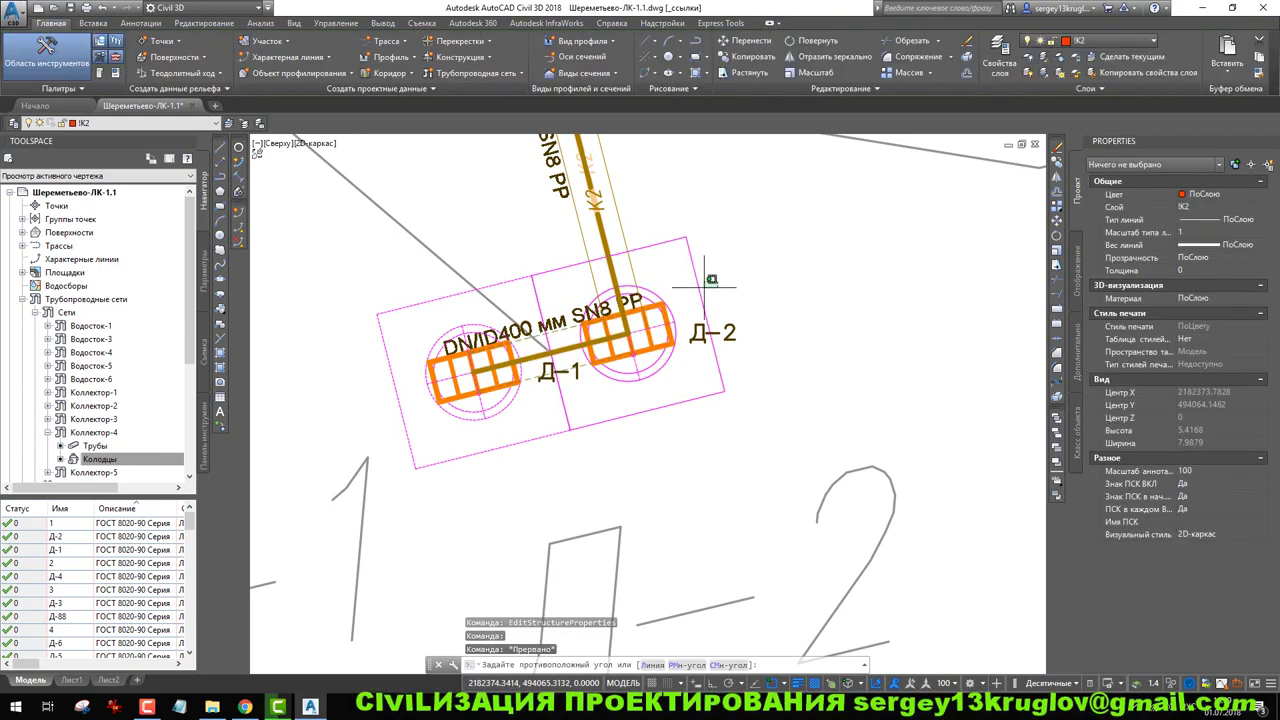
key("Return")
left_click(631, 300)
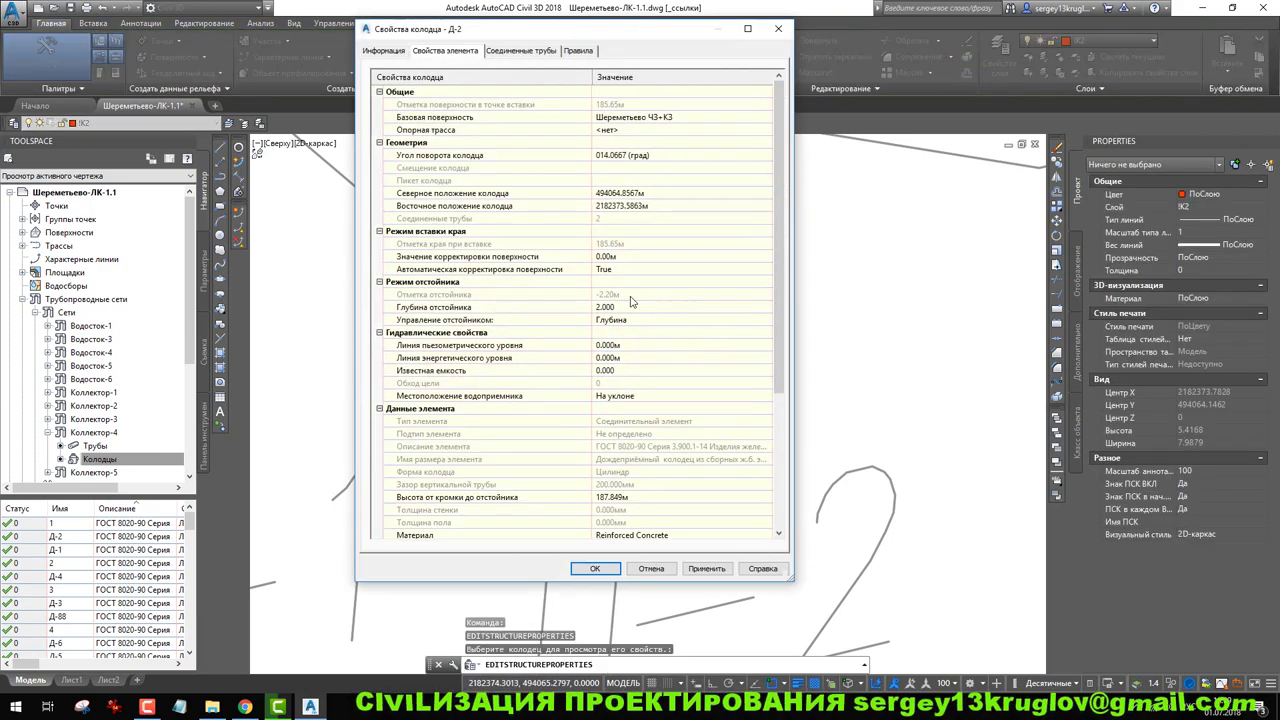
left_click(614, 308)
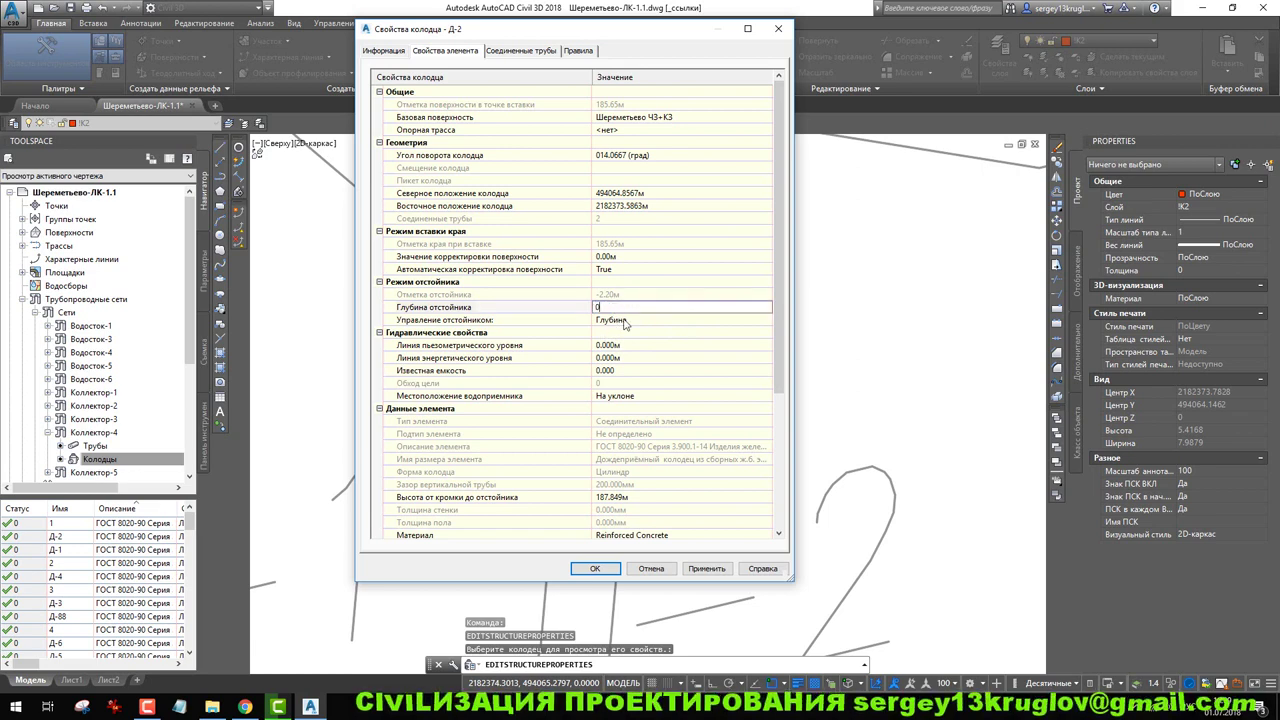
left_click(595, 568)
Set the sump depth of well 1, connected to Д-2 in Водосток-1, to 0.
scroll(723, 295, "up", 3)
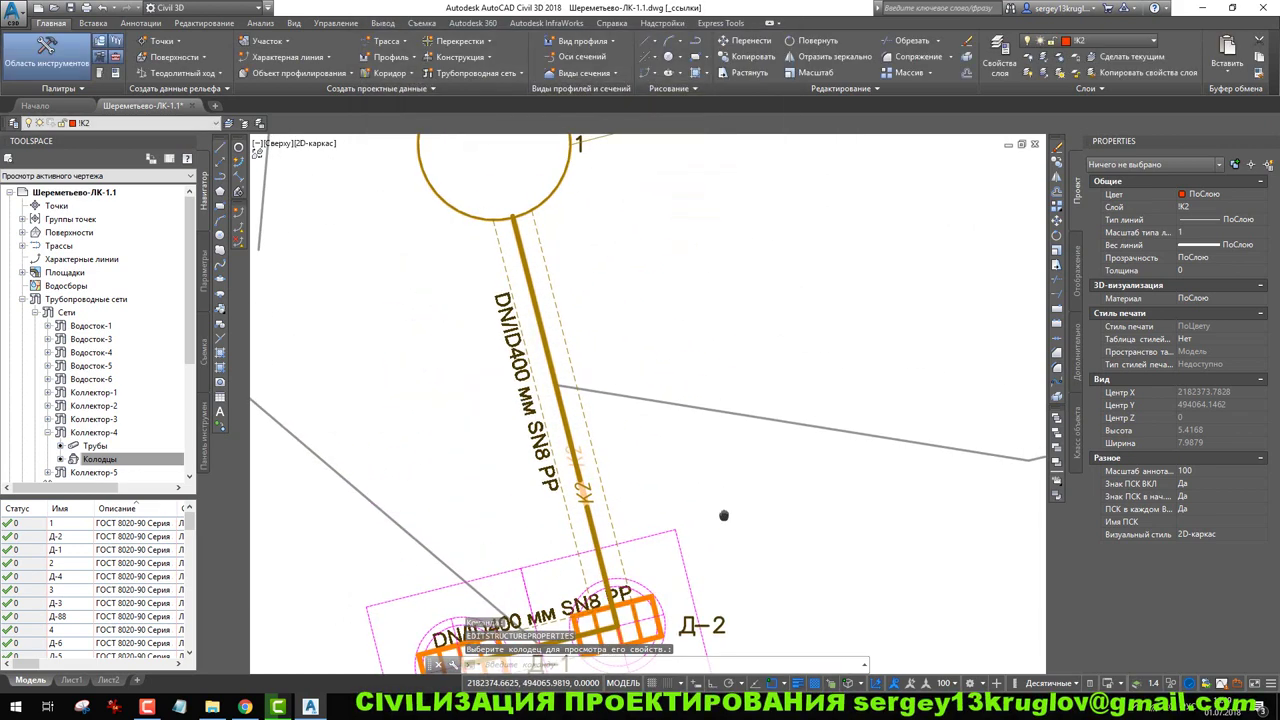
left_click(555, 194)
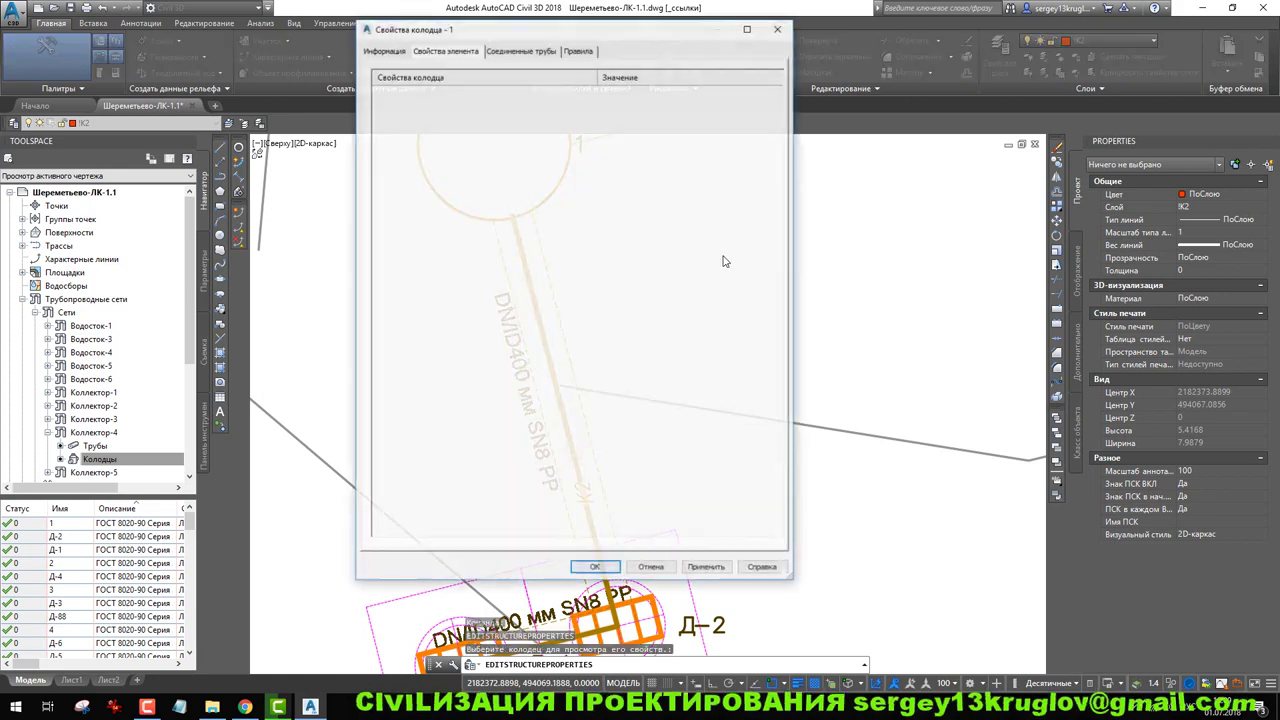
left_click(628, 309)
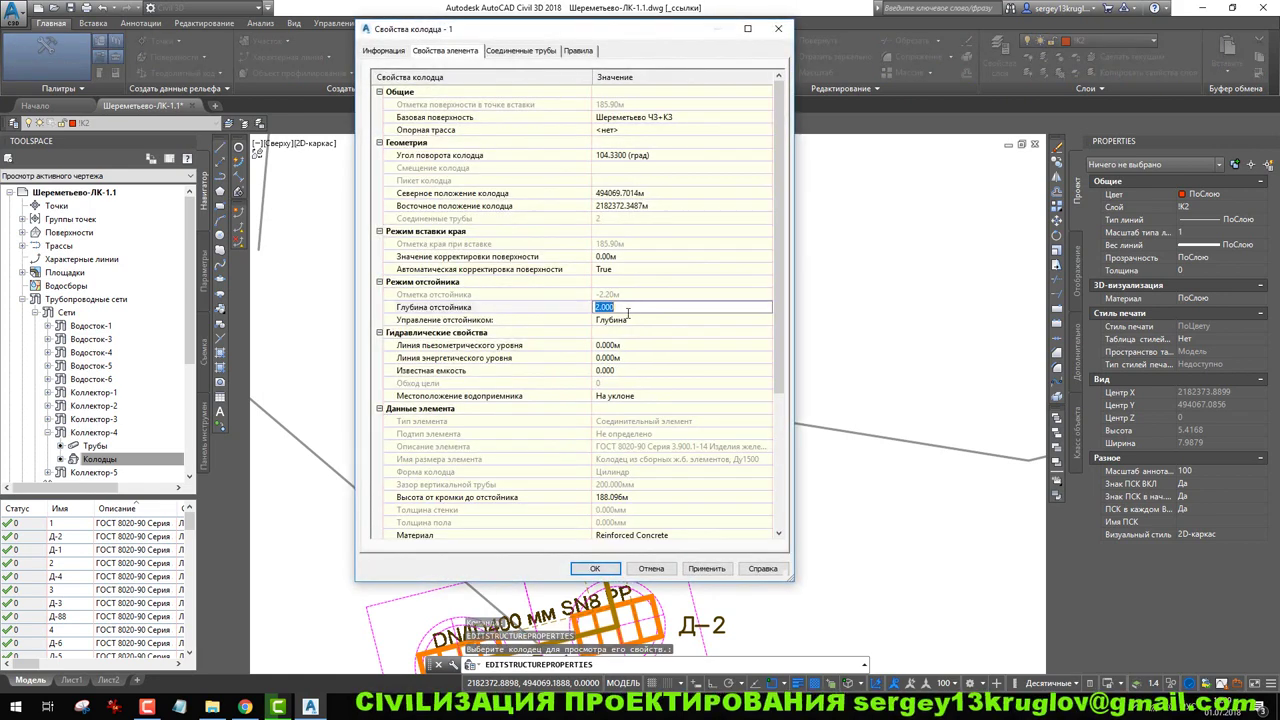
type("0")
left_click(595, 568)
Open the properties of well 2 at the far end of the 50 m pipe and set its sump depth to 0.
scroll(820, 277, "up", 6)
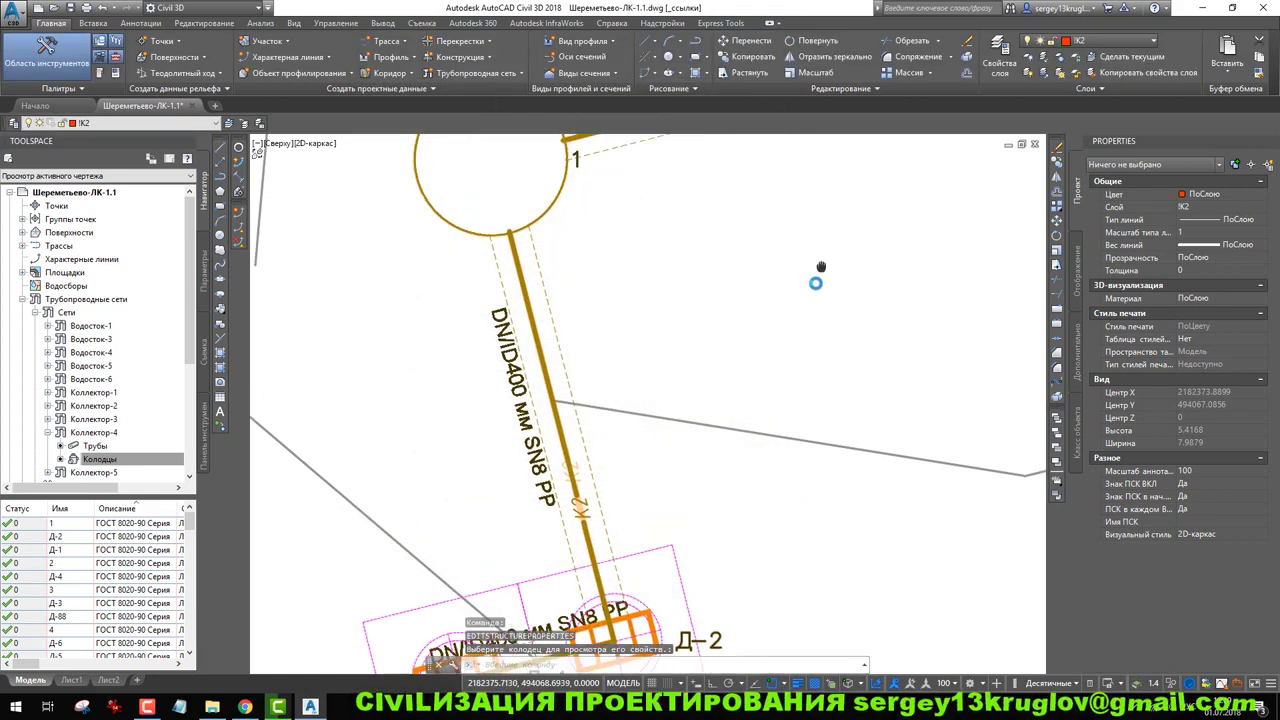
scroll(660, 407, "down", 6)
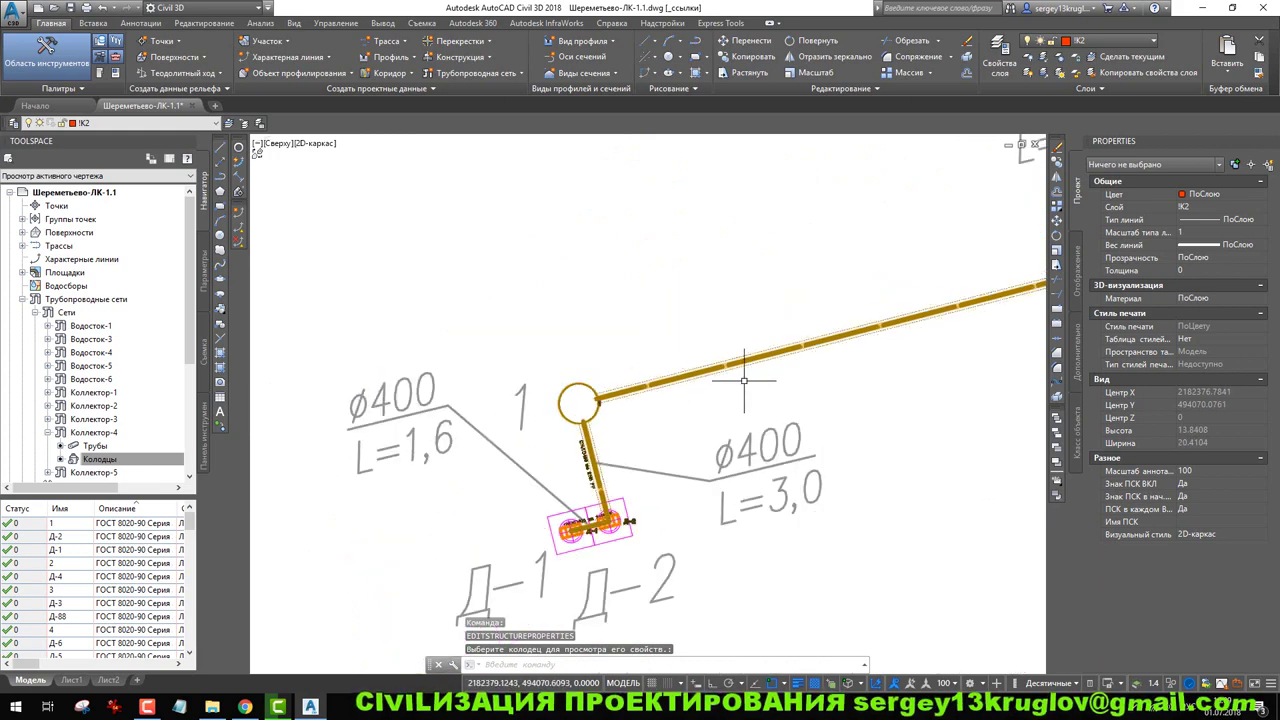
scroll(952, 254, "down", 2)
scroll(906, 276, "up", 5)
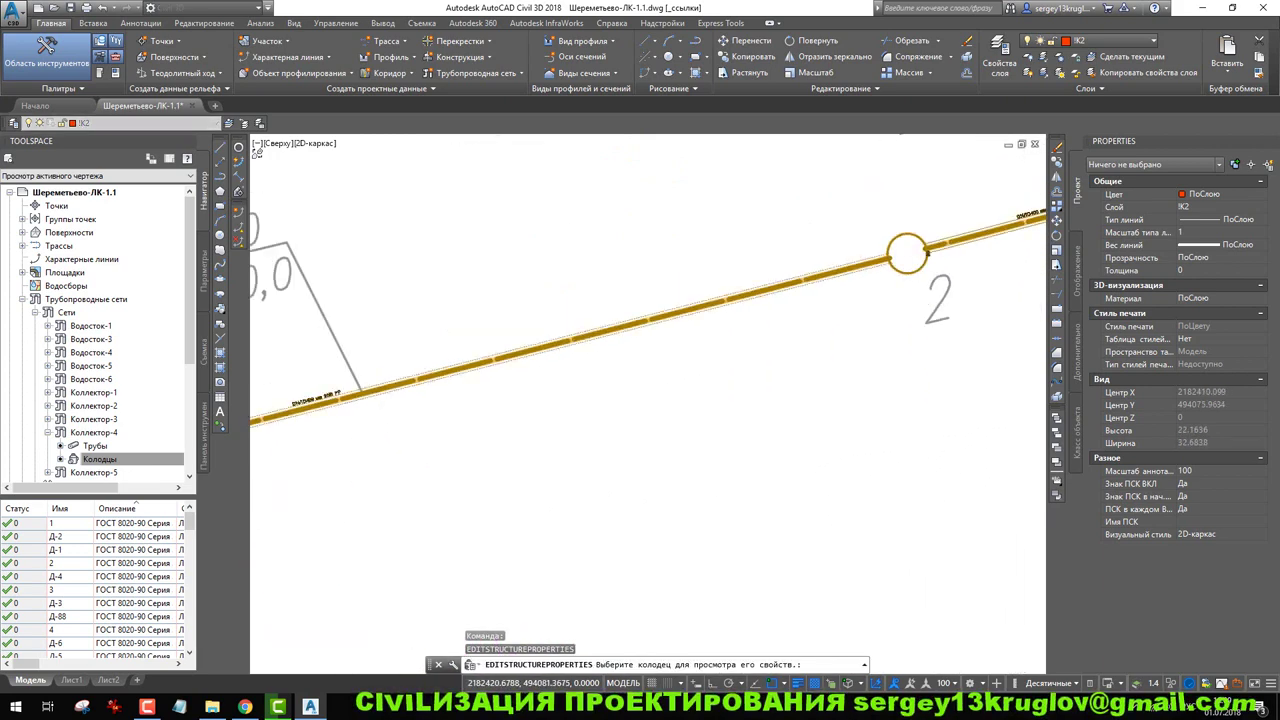
left_click(907, 245)
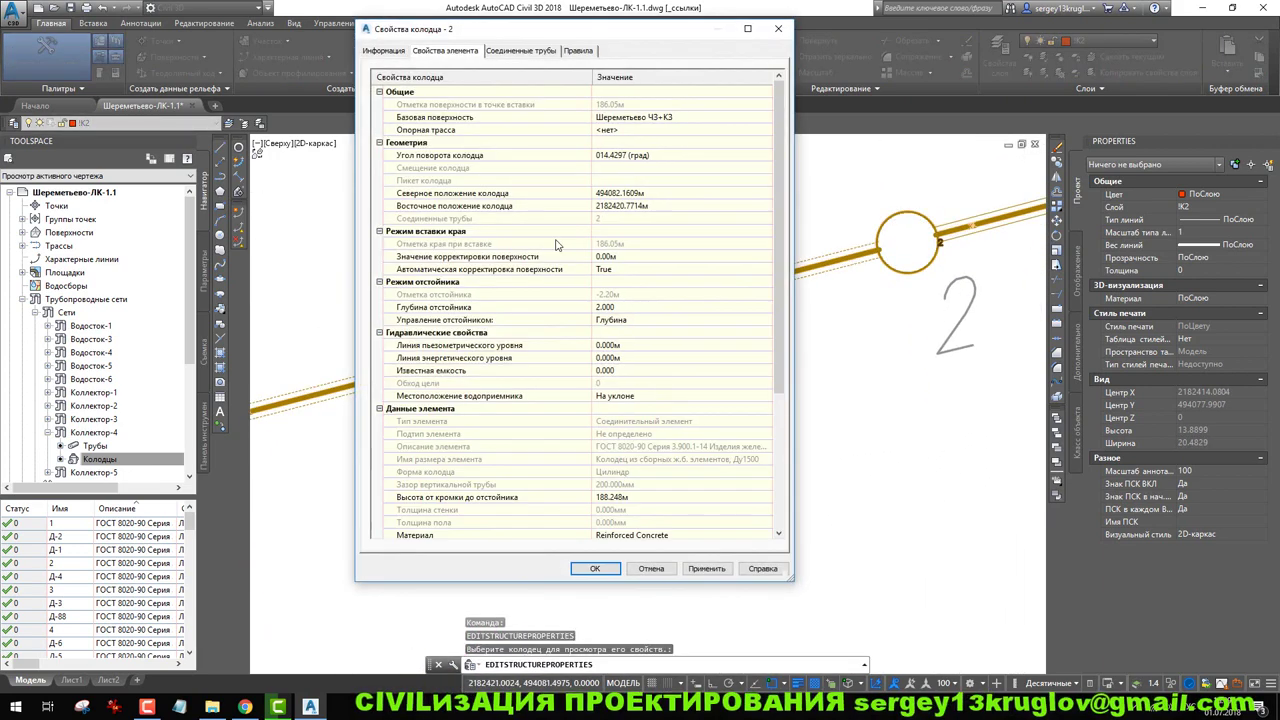
left_click(623, 311)
key("Return")
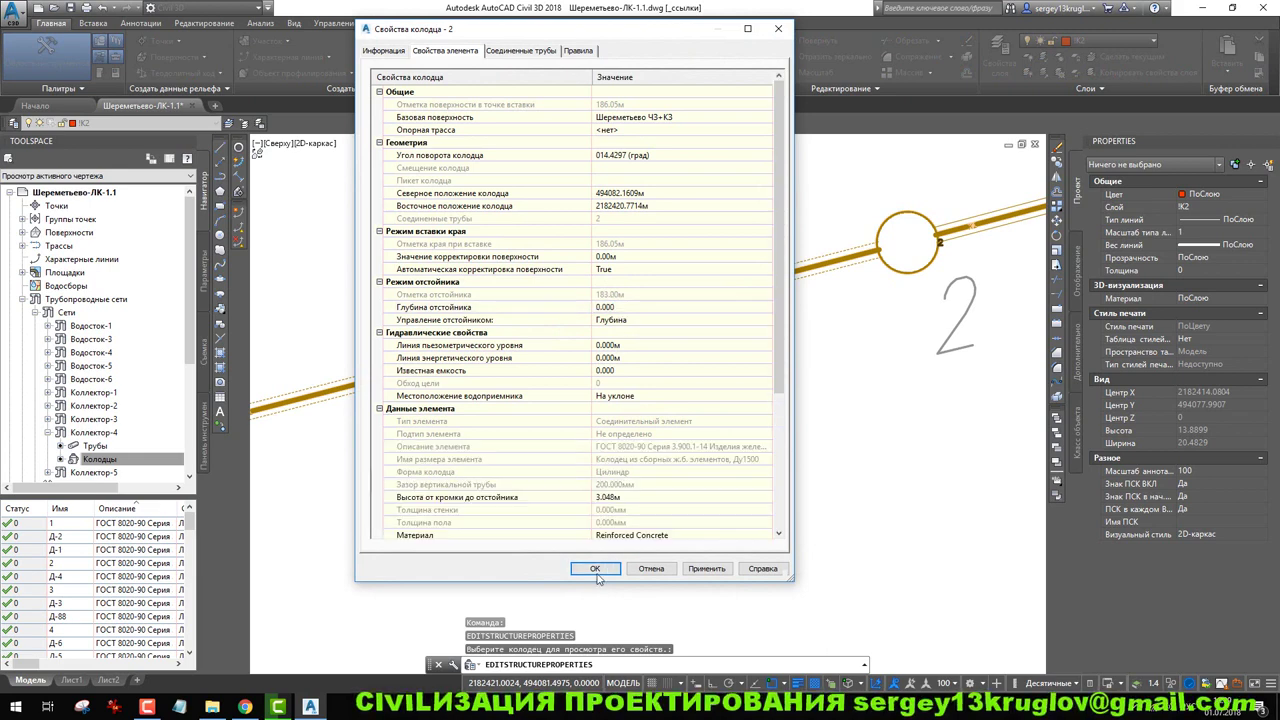
left_click(595, 568)
Return to the start of Водосток-1 and select structure Д-1 below well 1.
scroll(929, 386, "down", 5)
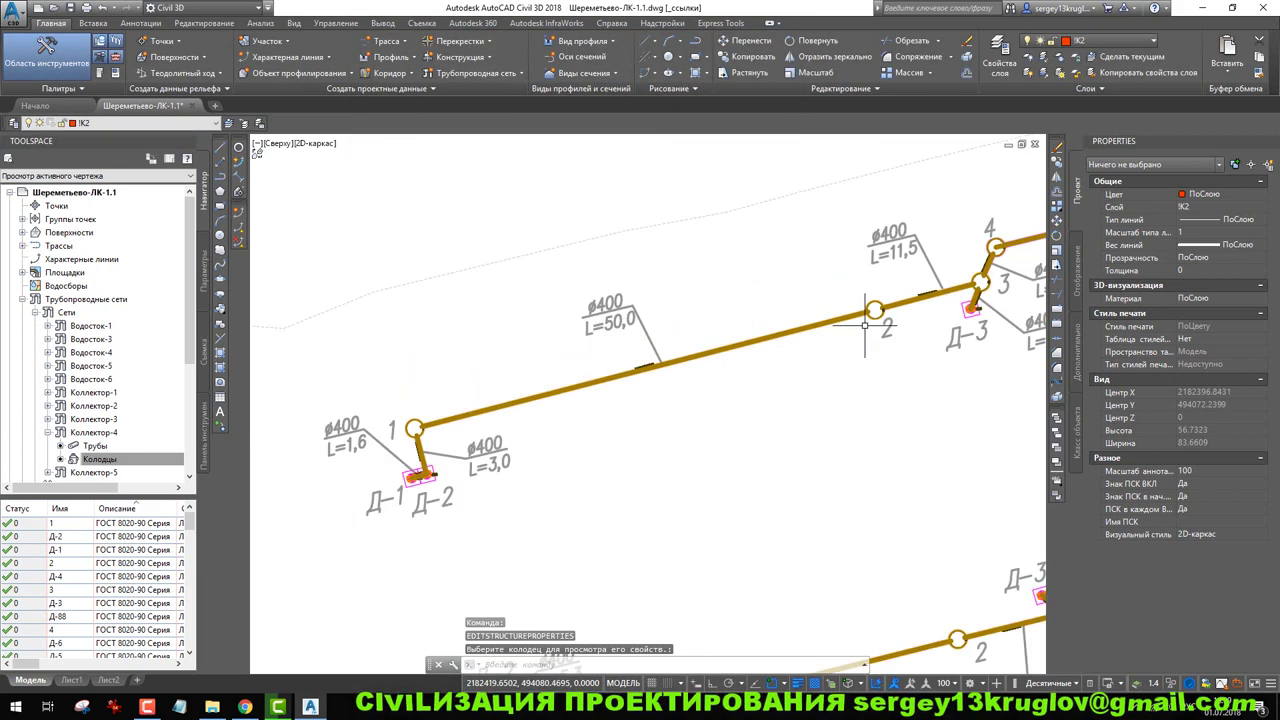
scroll(669, 375, "up", 2)
scroll(669, 375, "up", 4)
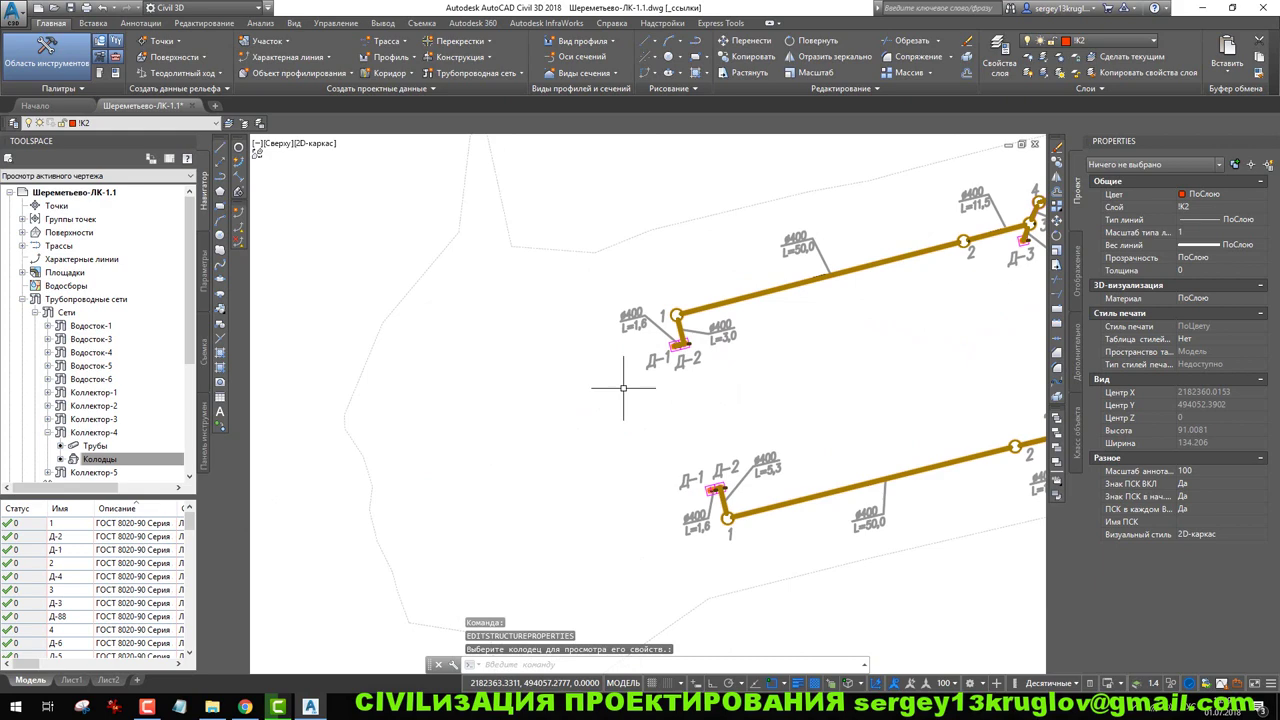
left_click(675, 322)
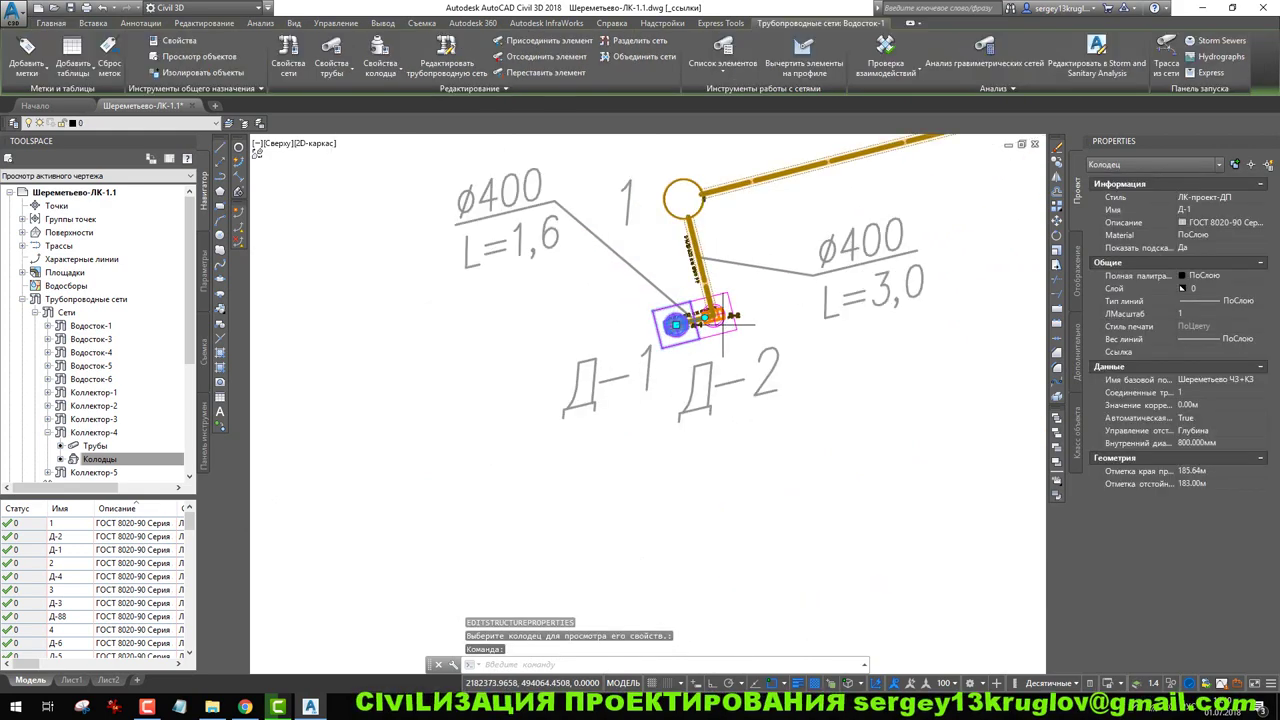